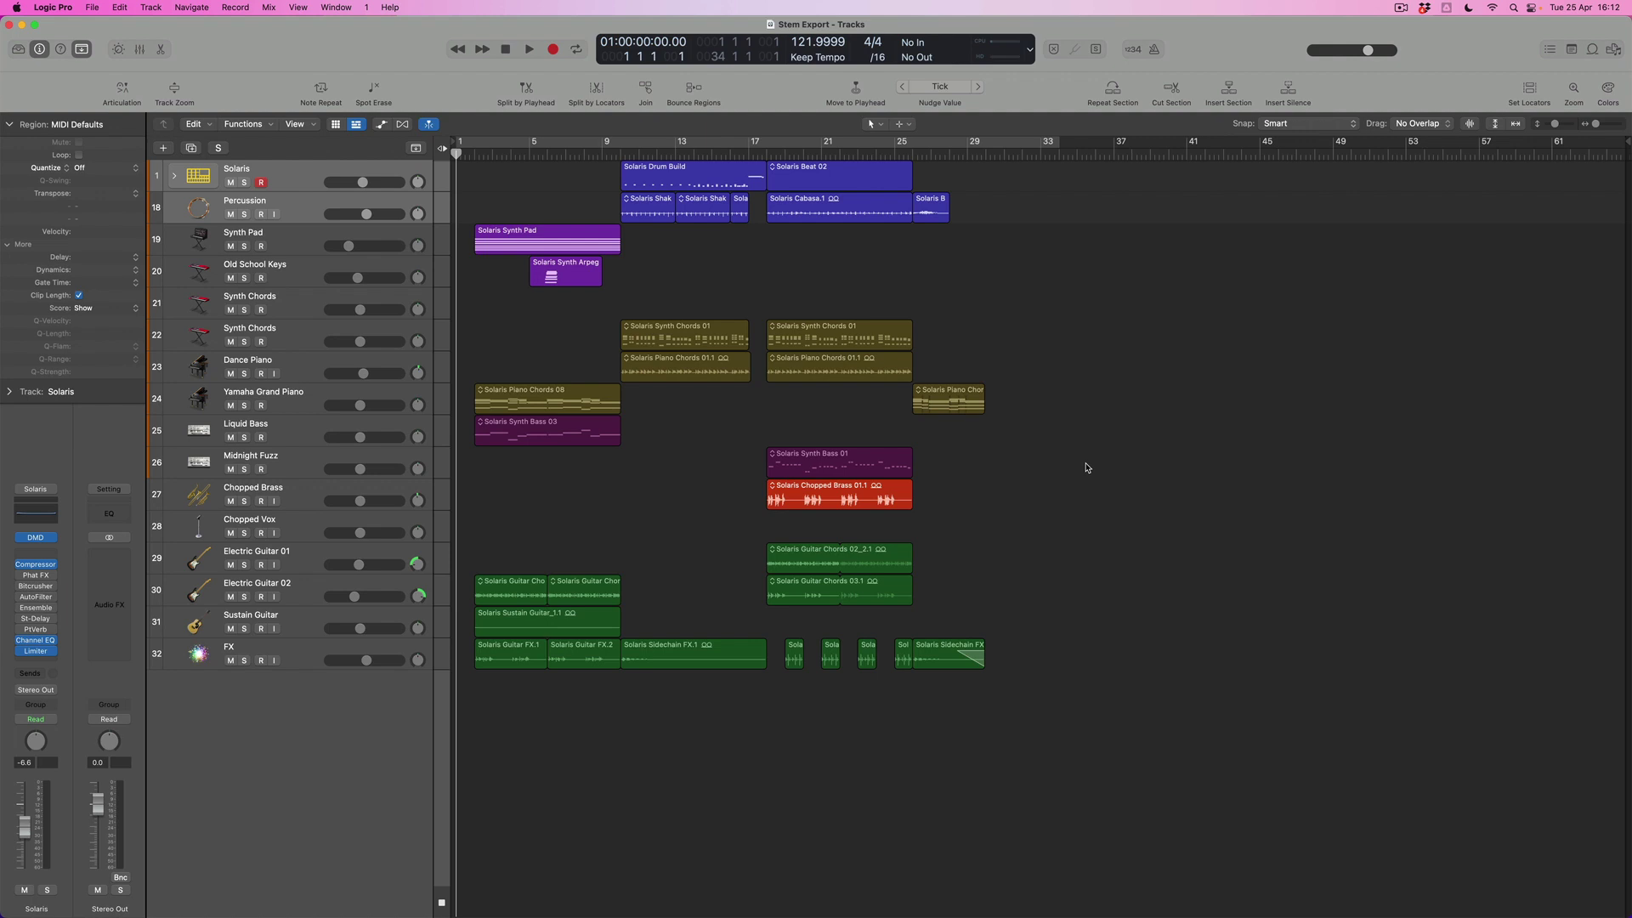
Step: Try moving the Percussion track below FX and return it to its place beneath the Solaris track
left_click_drag(298, 206, 308, 715)
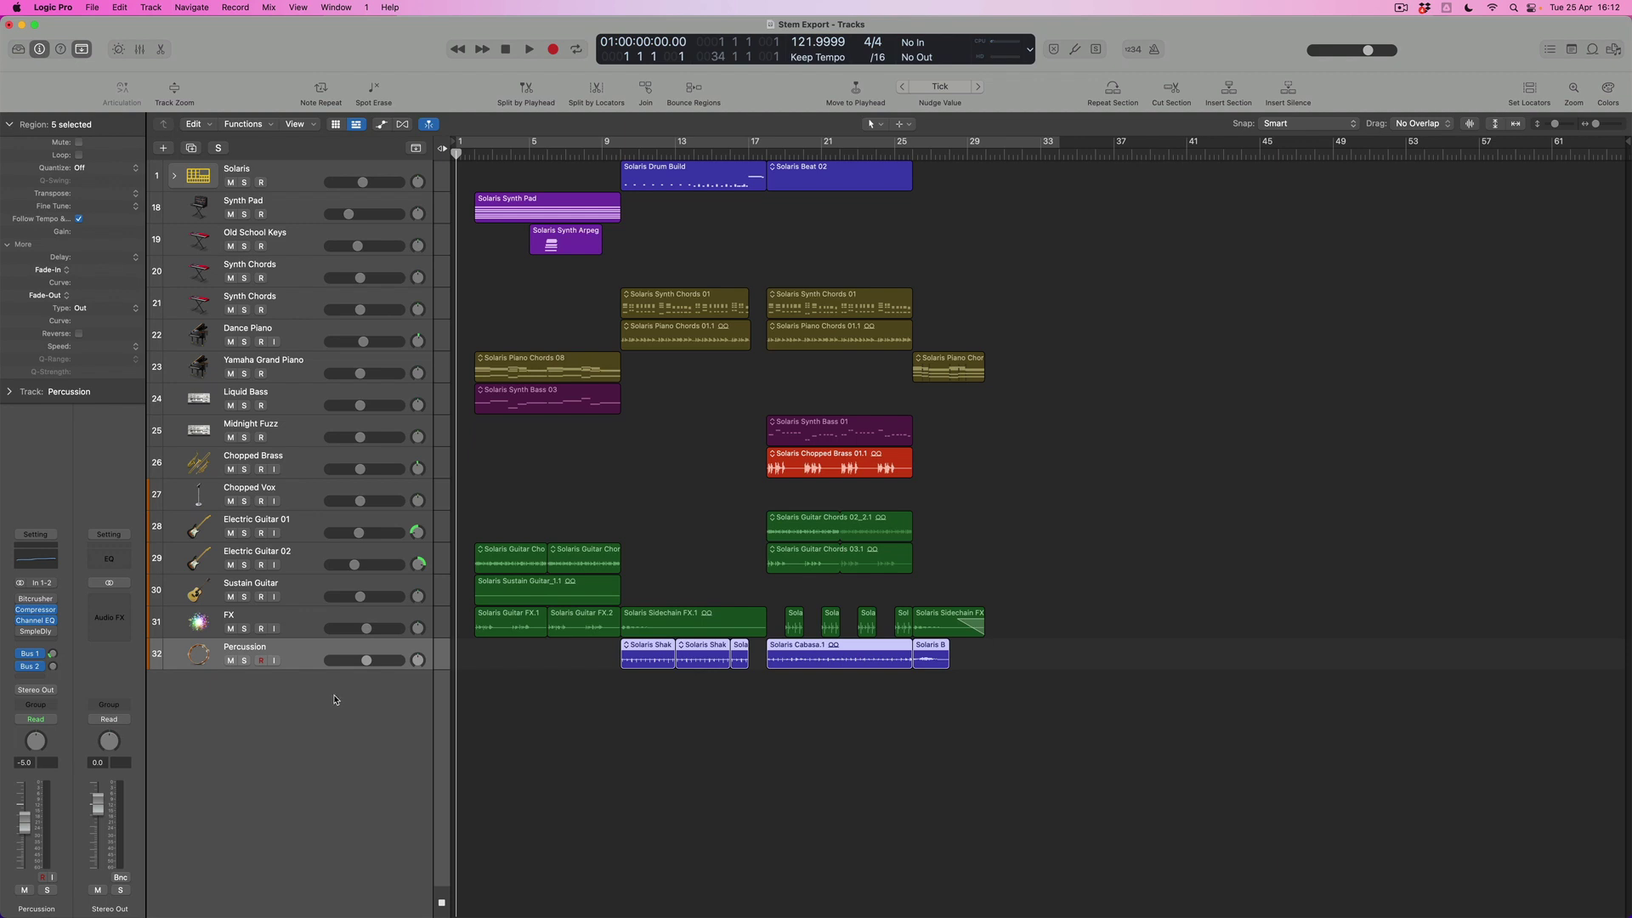
left_click_drag(299, 660, 292, 202)
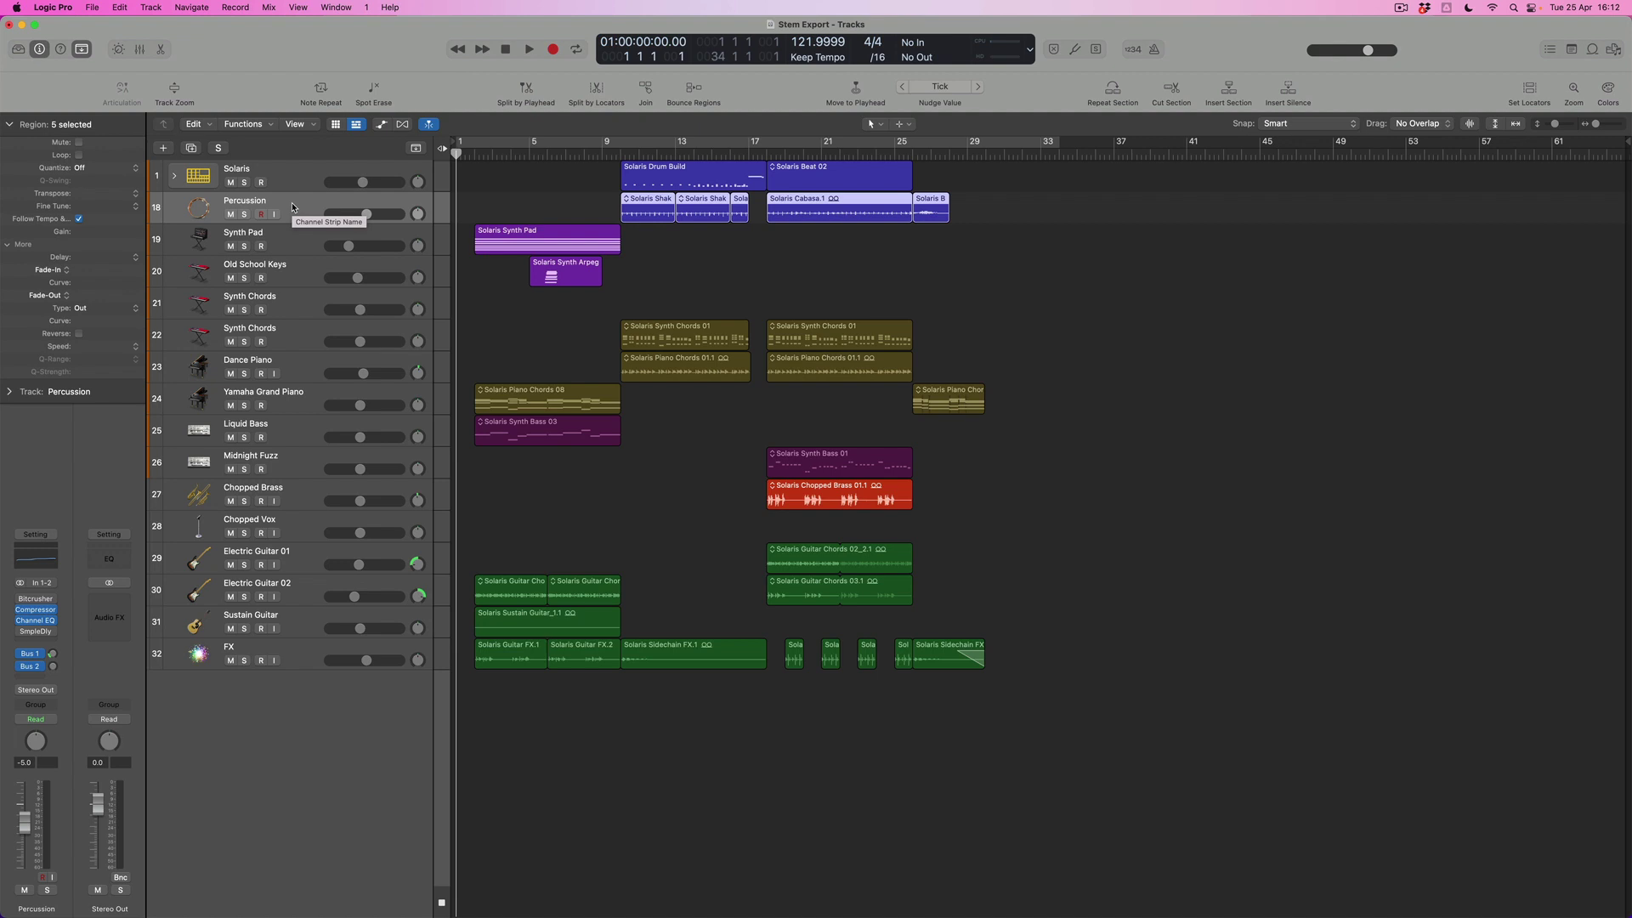
Step: Clear the percussion region selection and play the project
left_click(712, 286)
key("space")
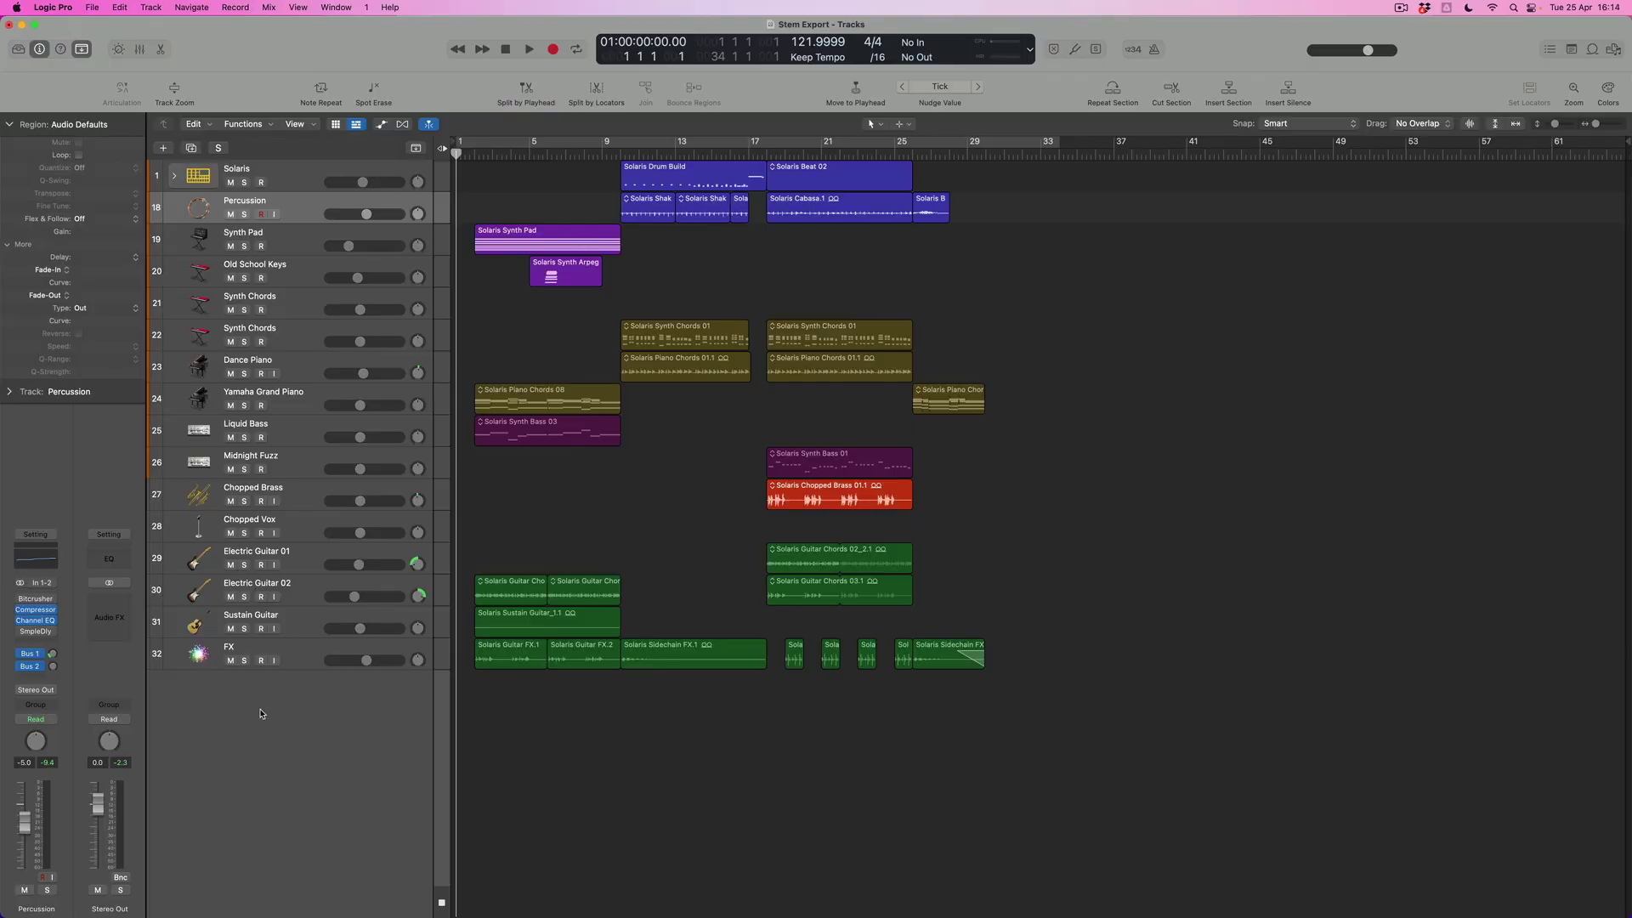
Step: Create a track for the Reverb aux channel and move it to the top of the track list
left_click(141, 50)
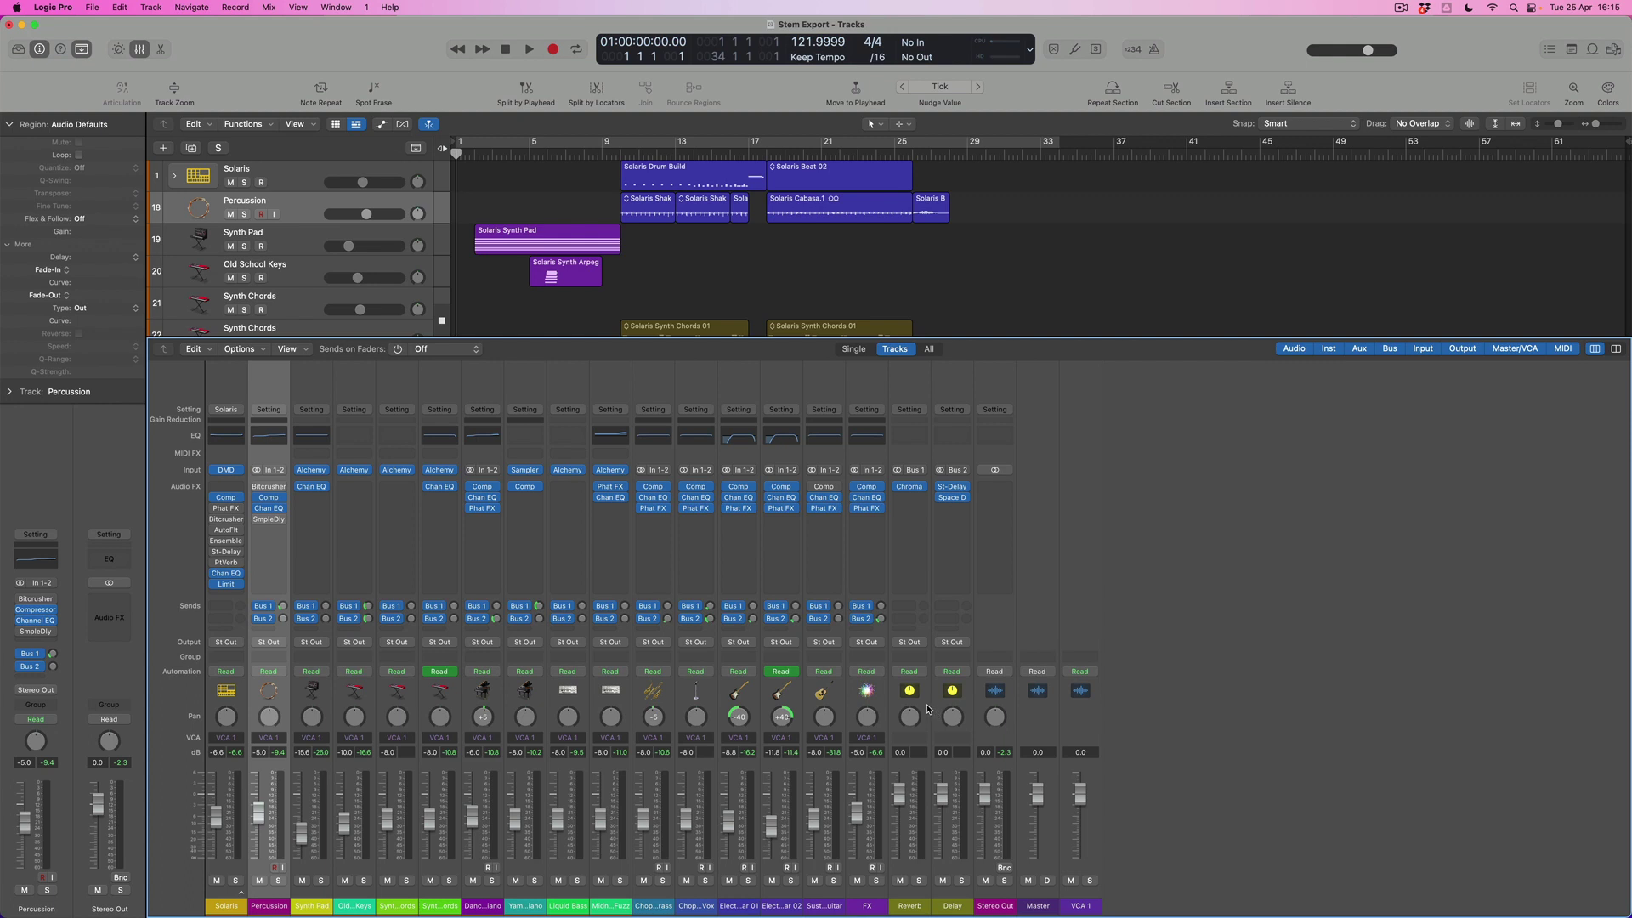
left_click(926, 707)
right_click(928, 709)
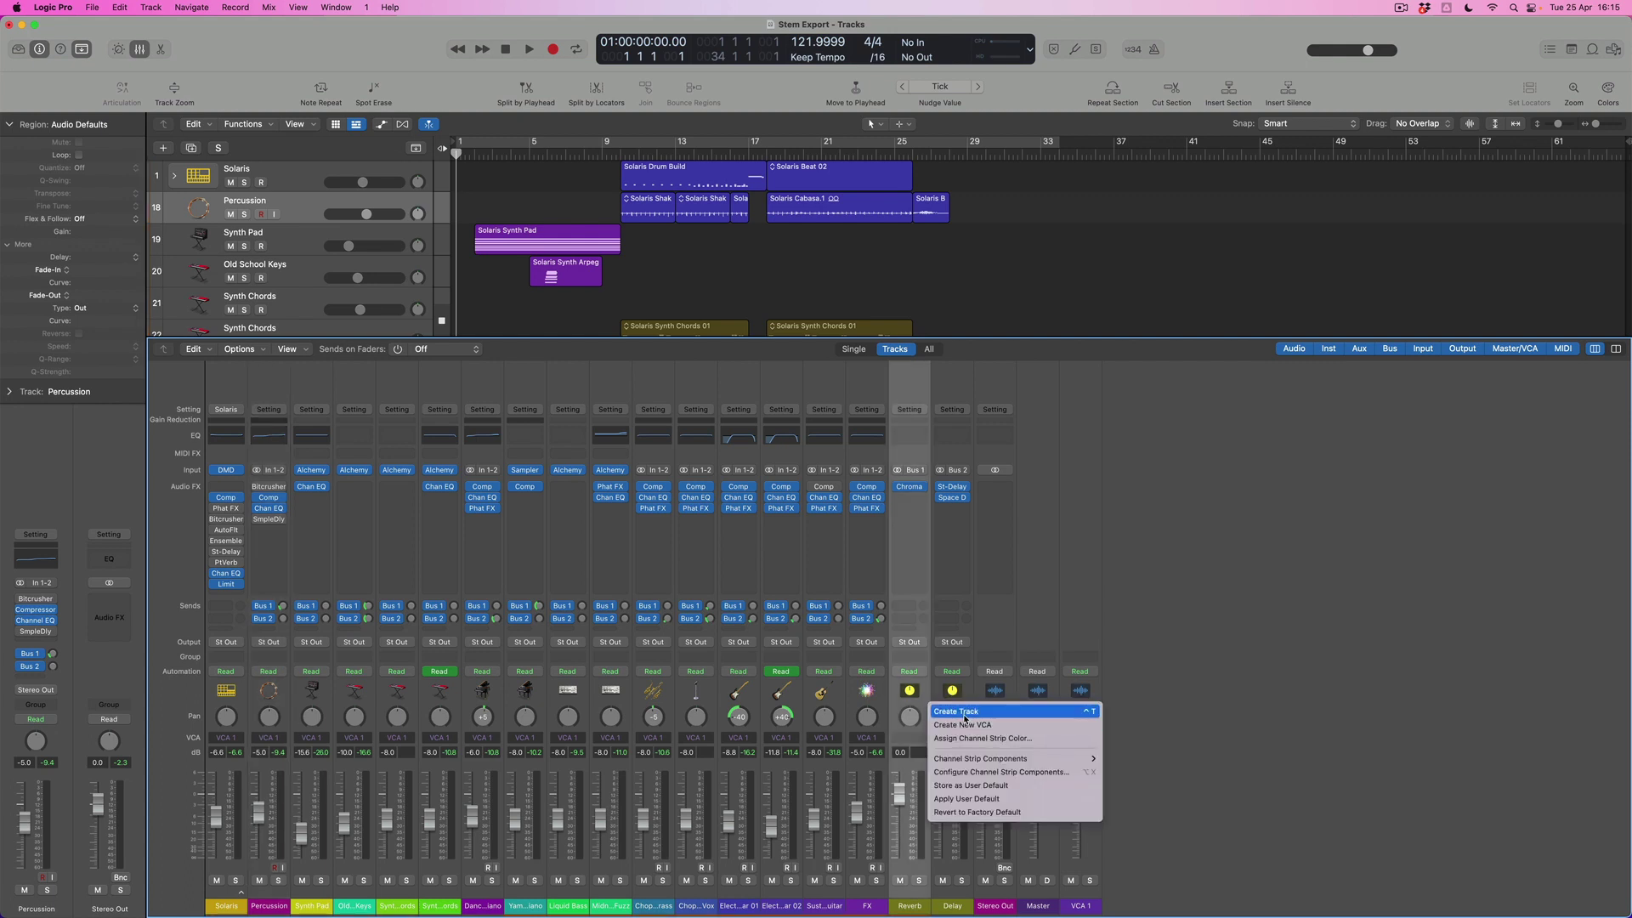
left_click(965, 714)
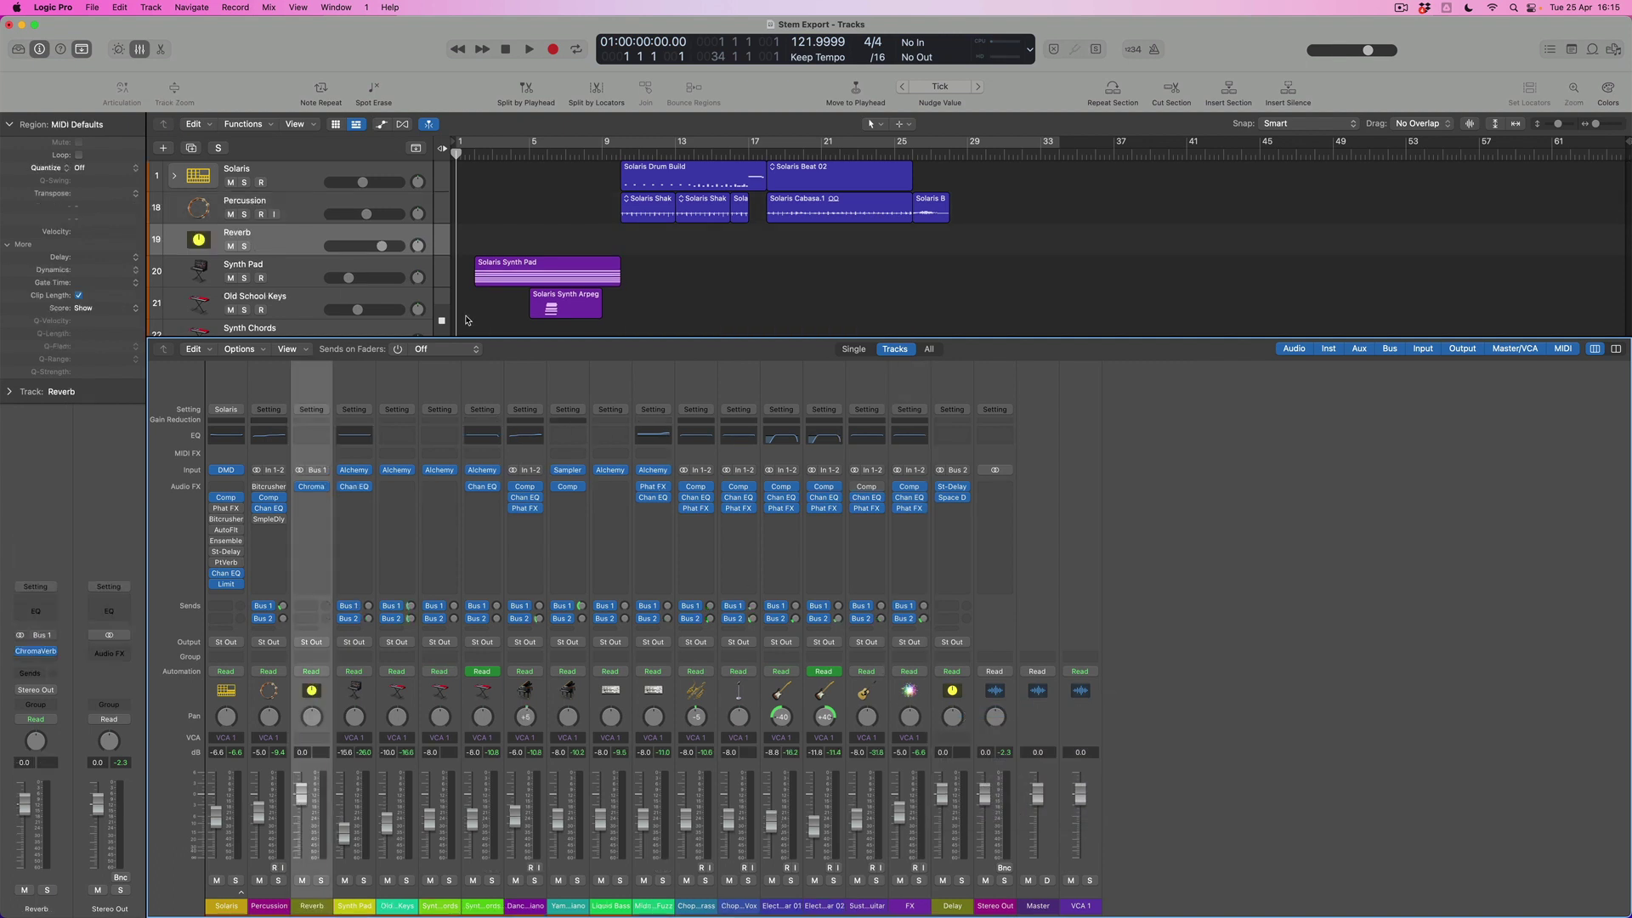
left_click_drag(285, 248, 288, 182)
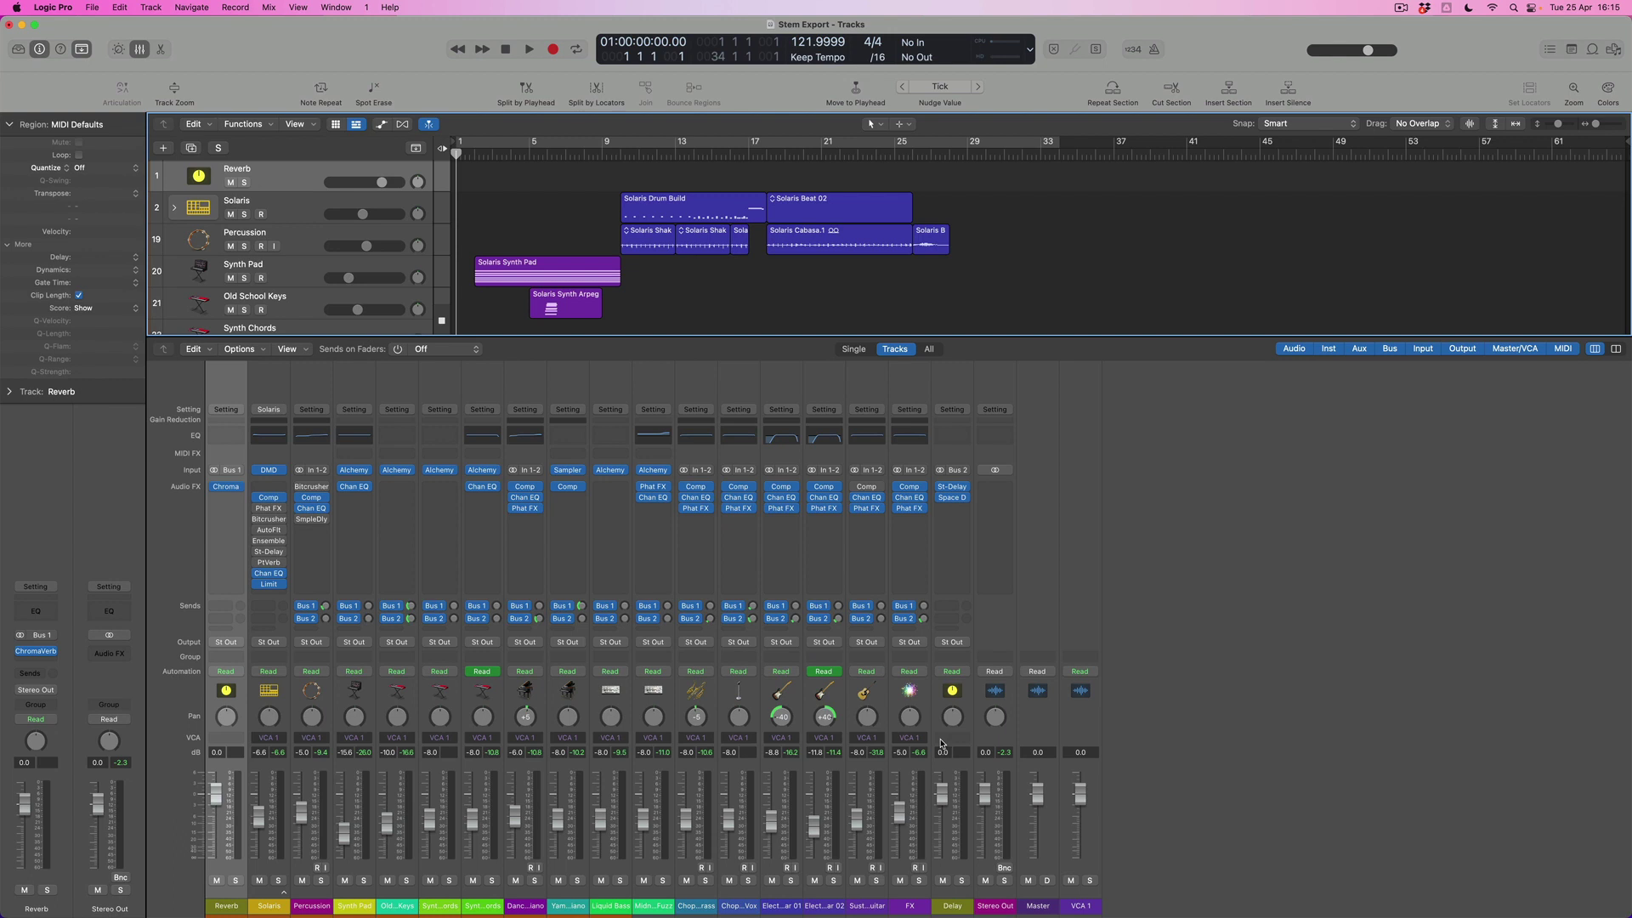
Step: Create a track for the Delay aux channel beneath the Reverb track and close the mixer
left_click(967, 718)
right_click(969, 719)
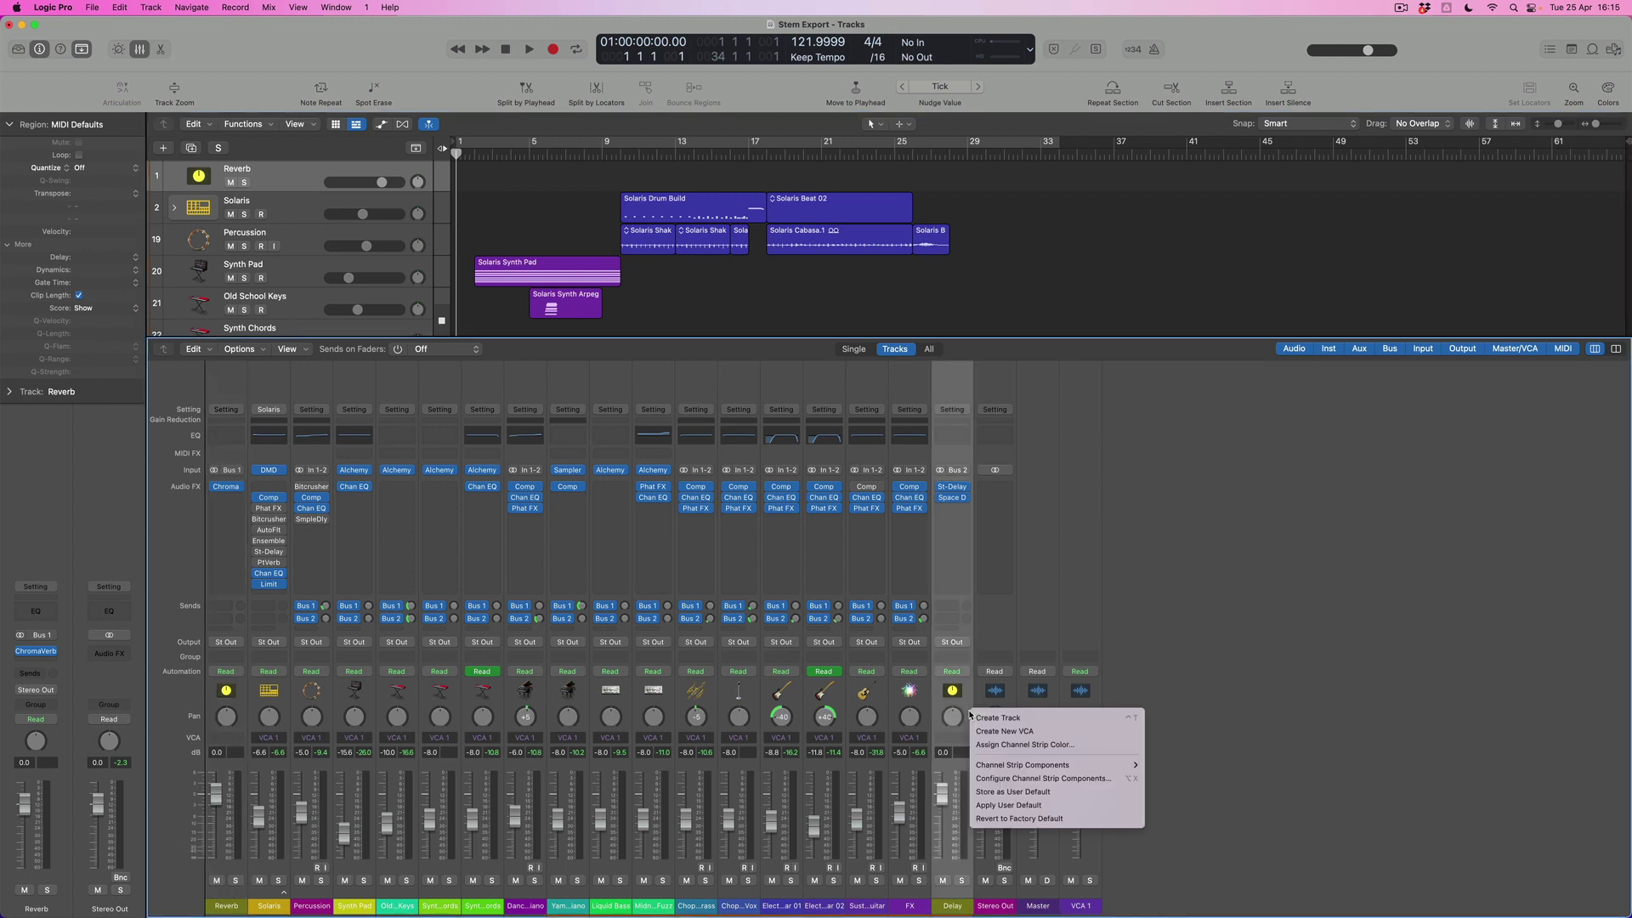
left_click(983, 721)
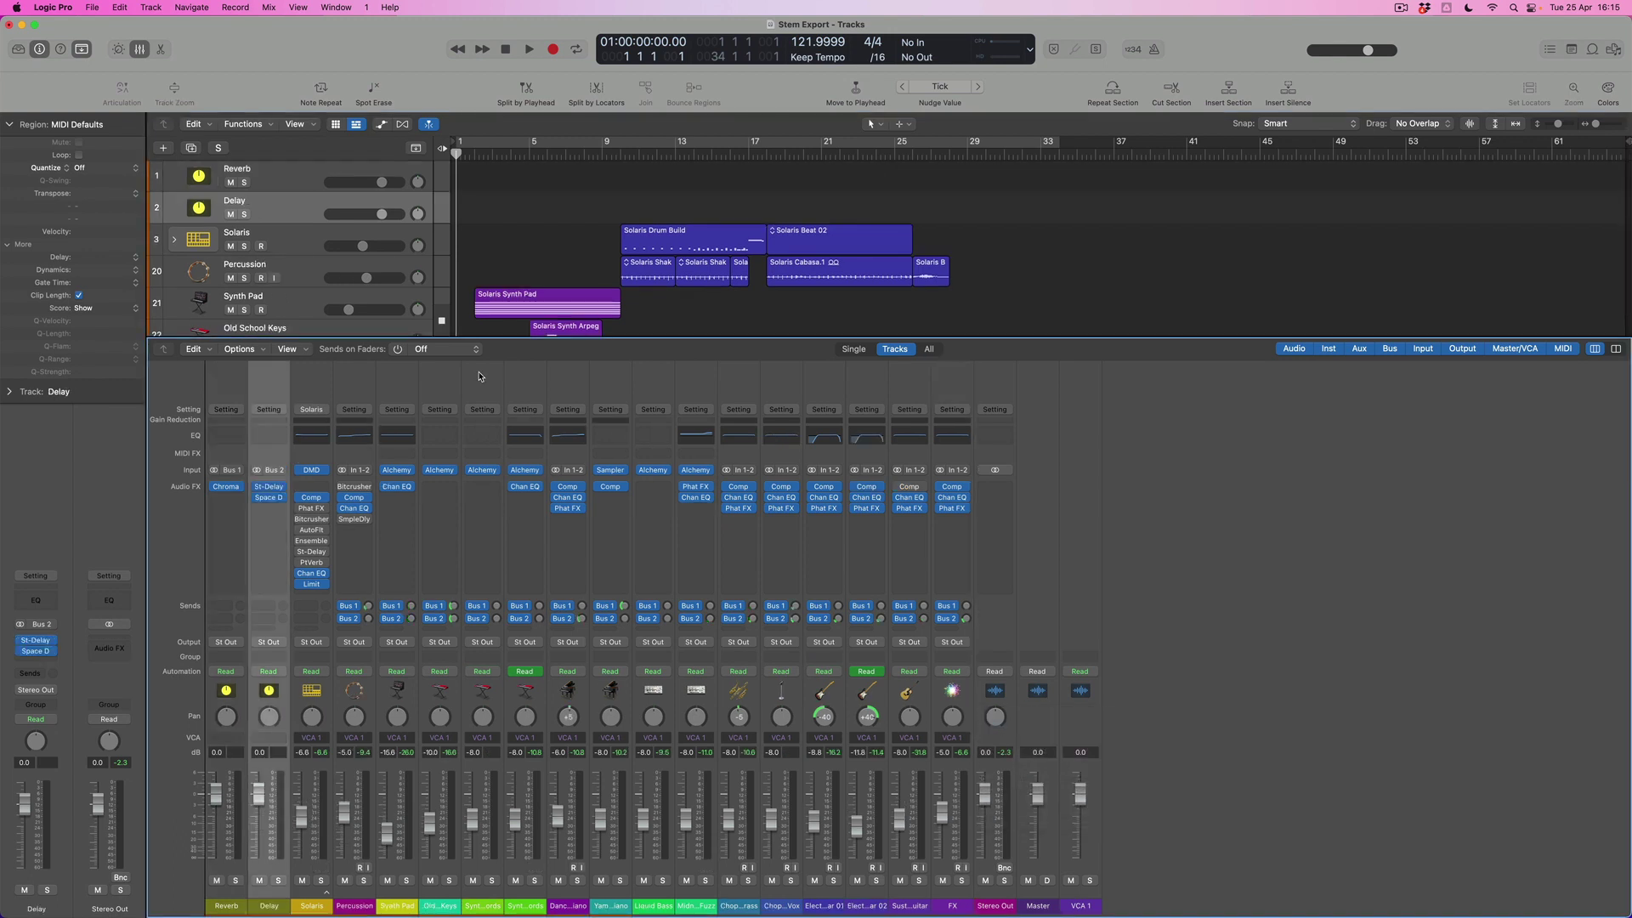
left_click(143, 52)
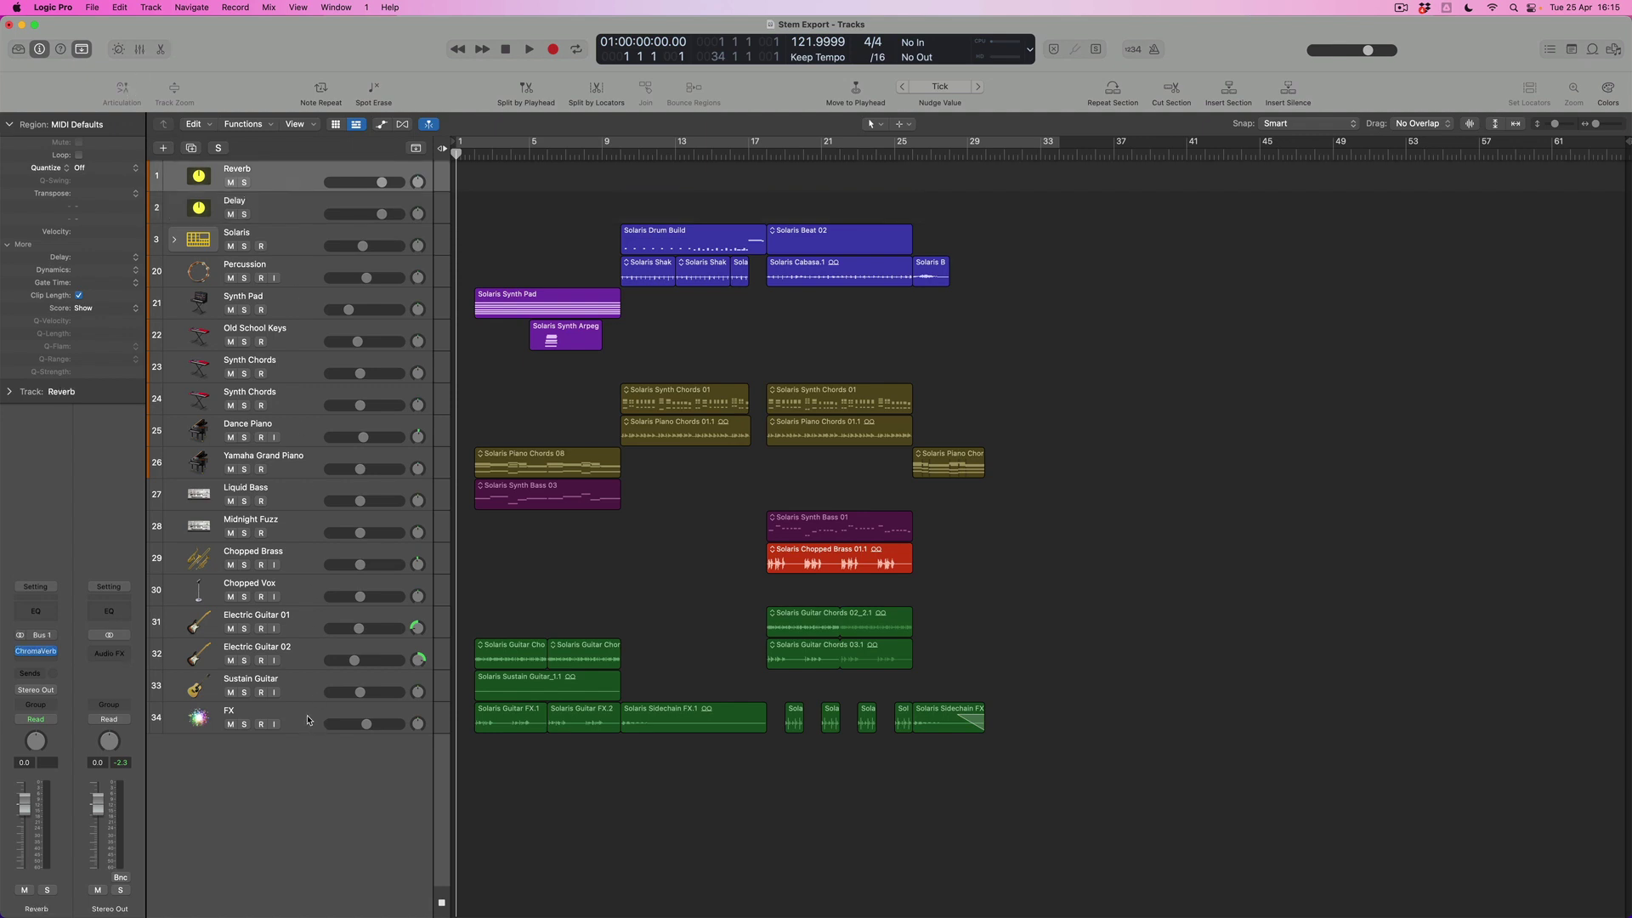
Step: Select all tracks in the project and start exporting the 18 tracks as audio files
key("super+a")
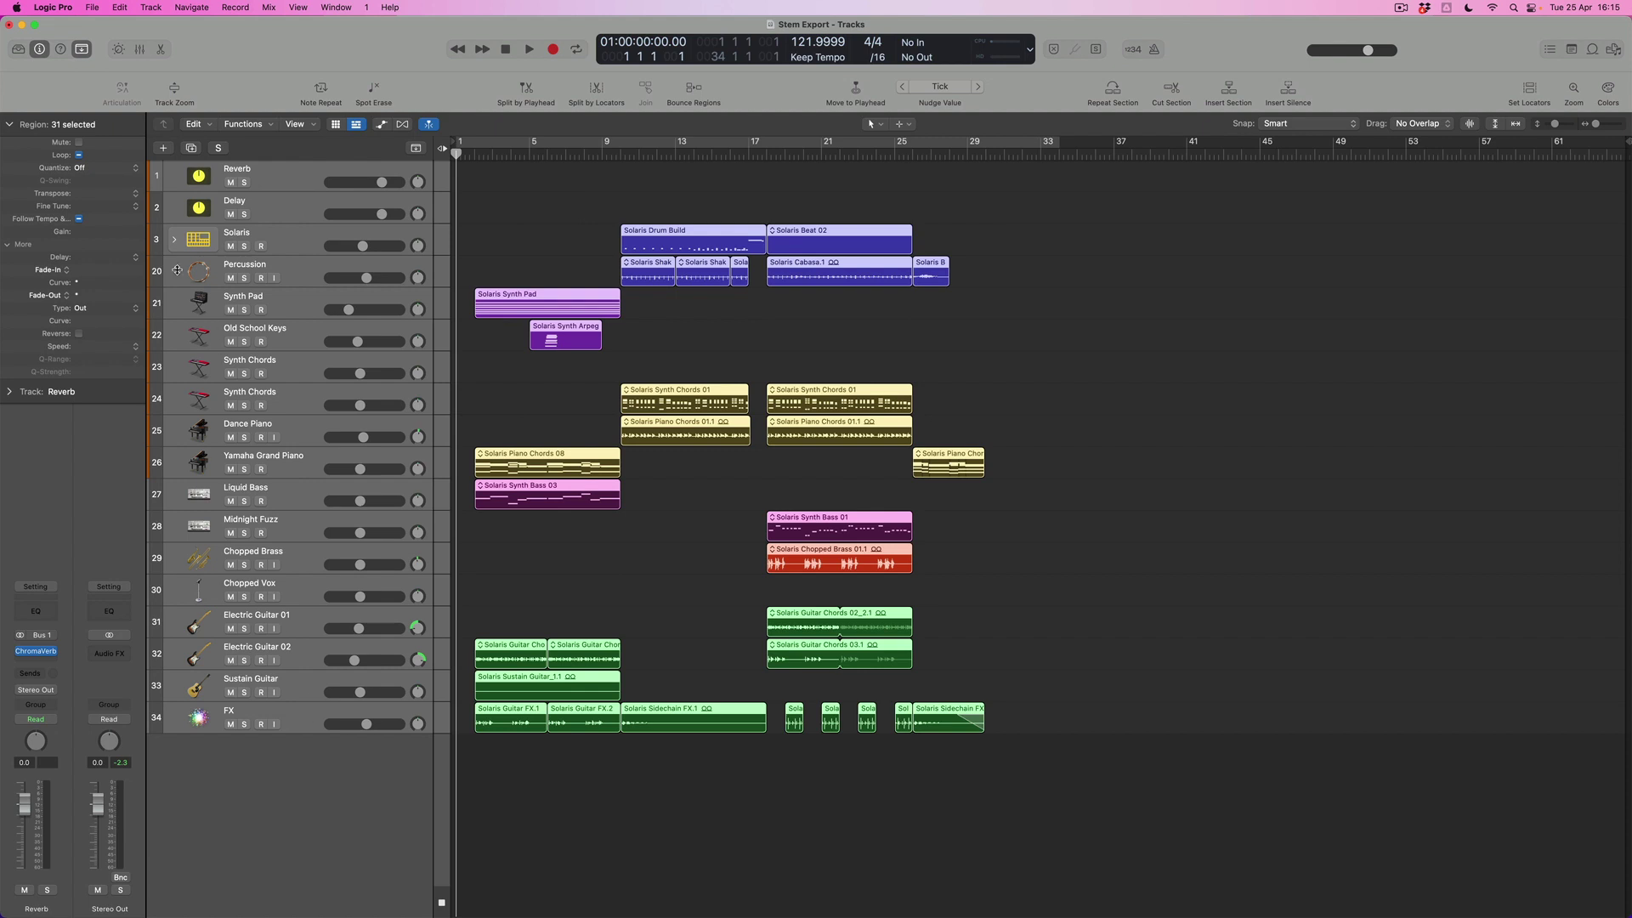
left_click(90, 8)
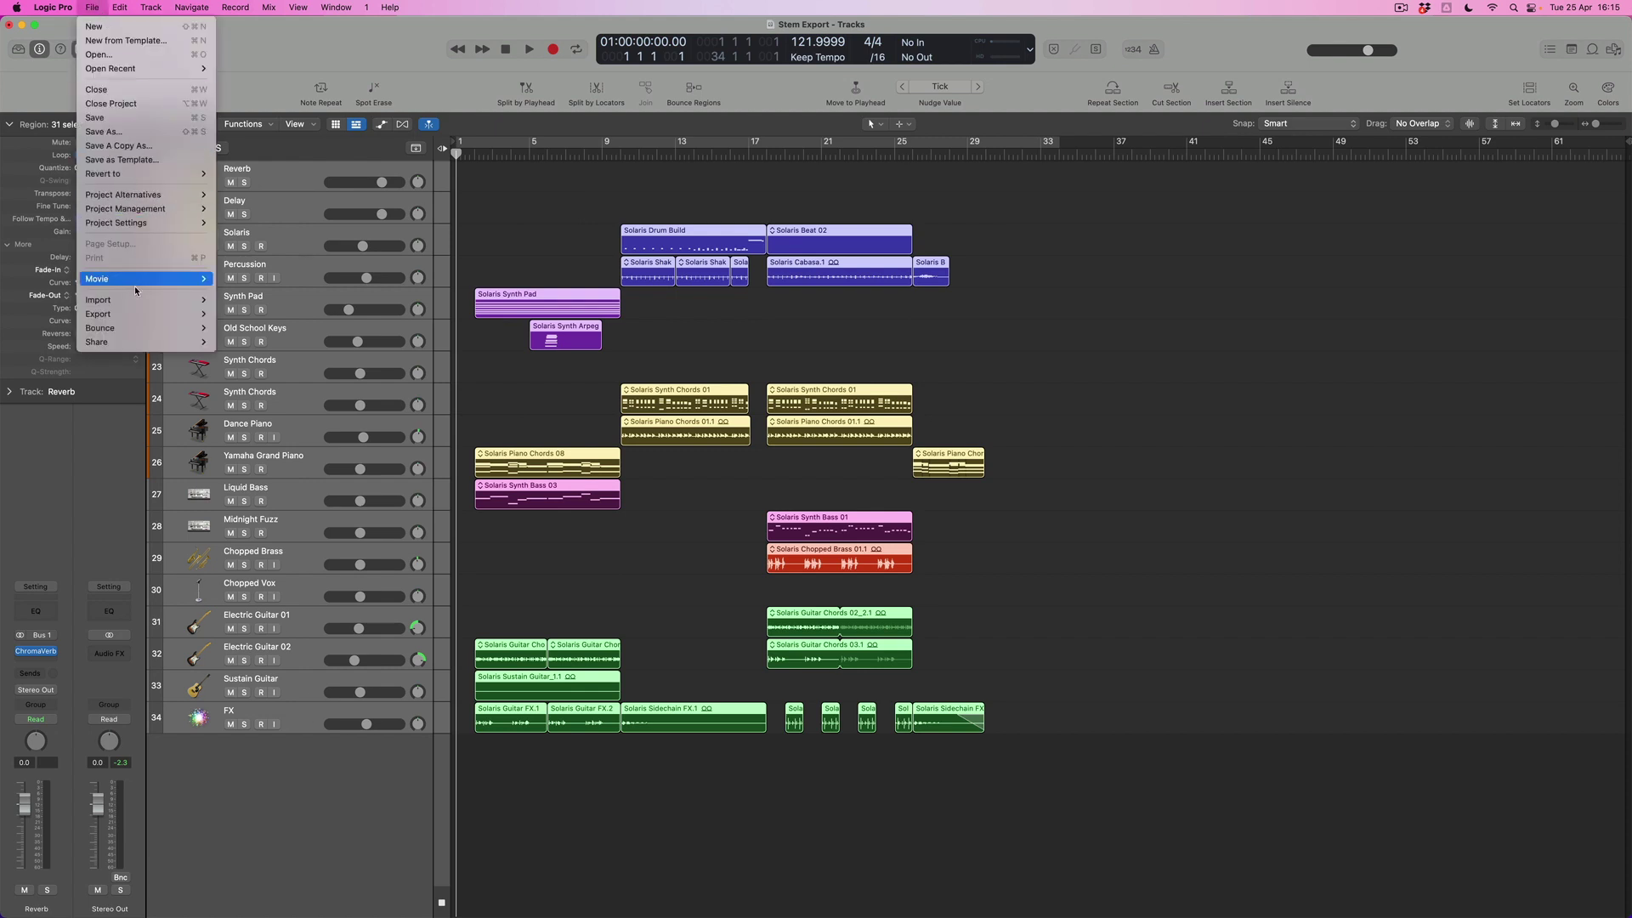
mouse_move(126, 314)
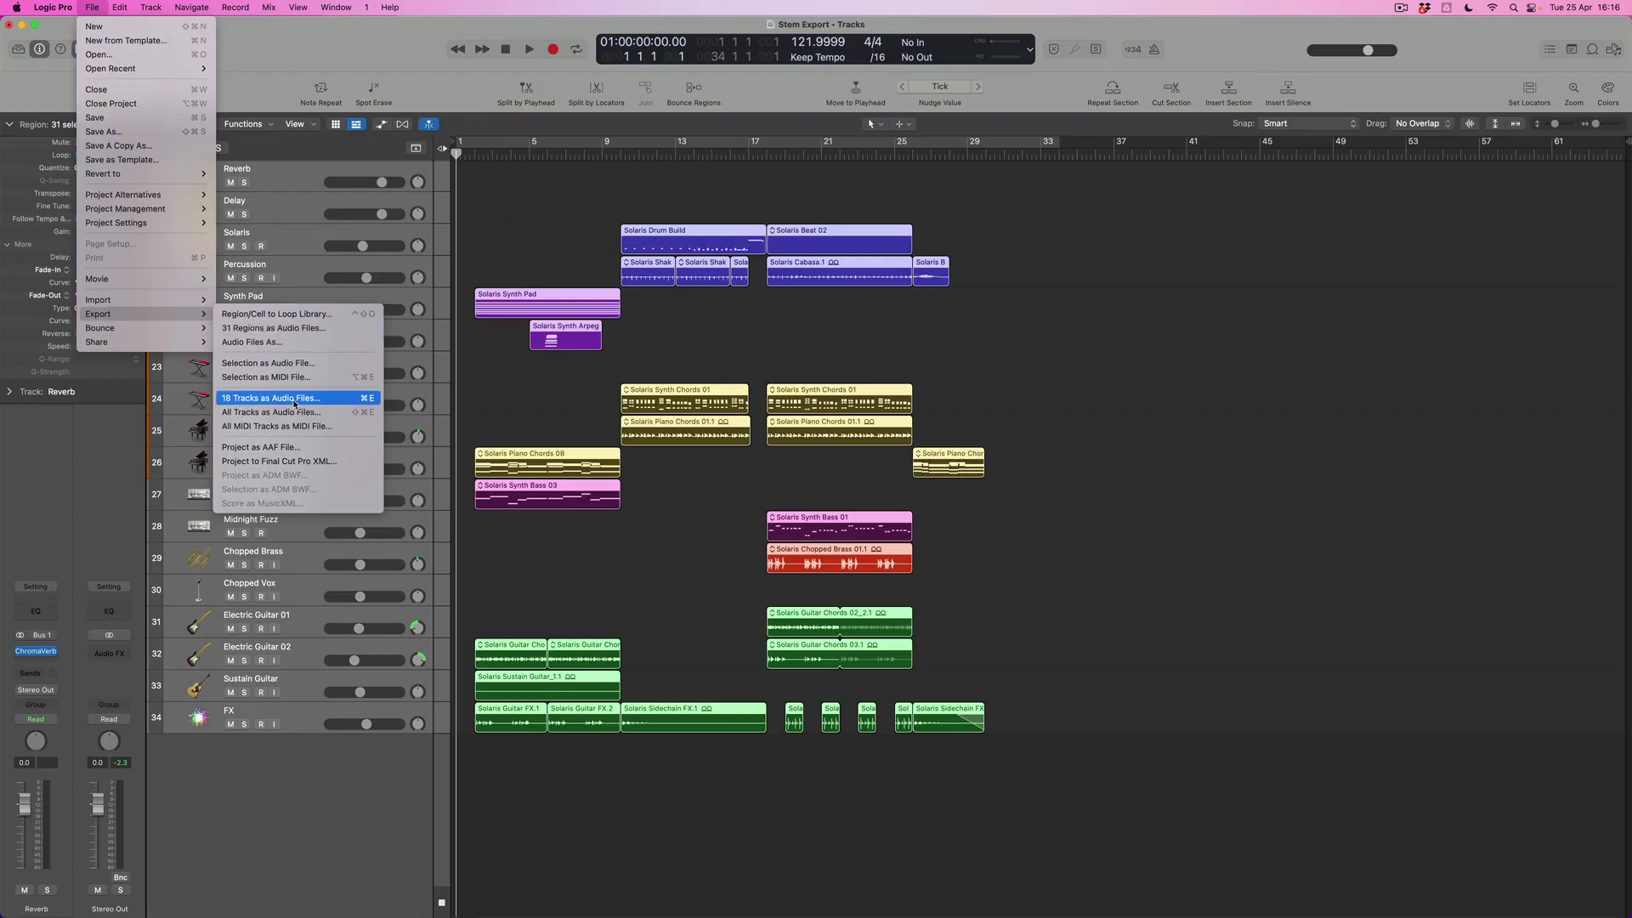
left_click(292, 403)
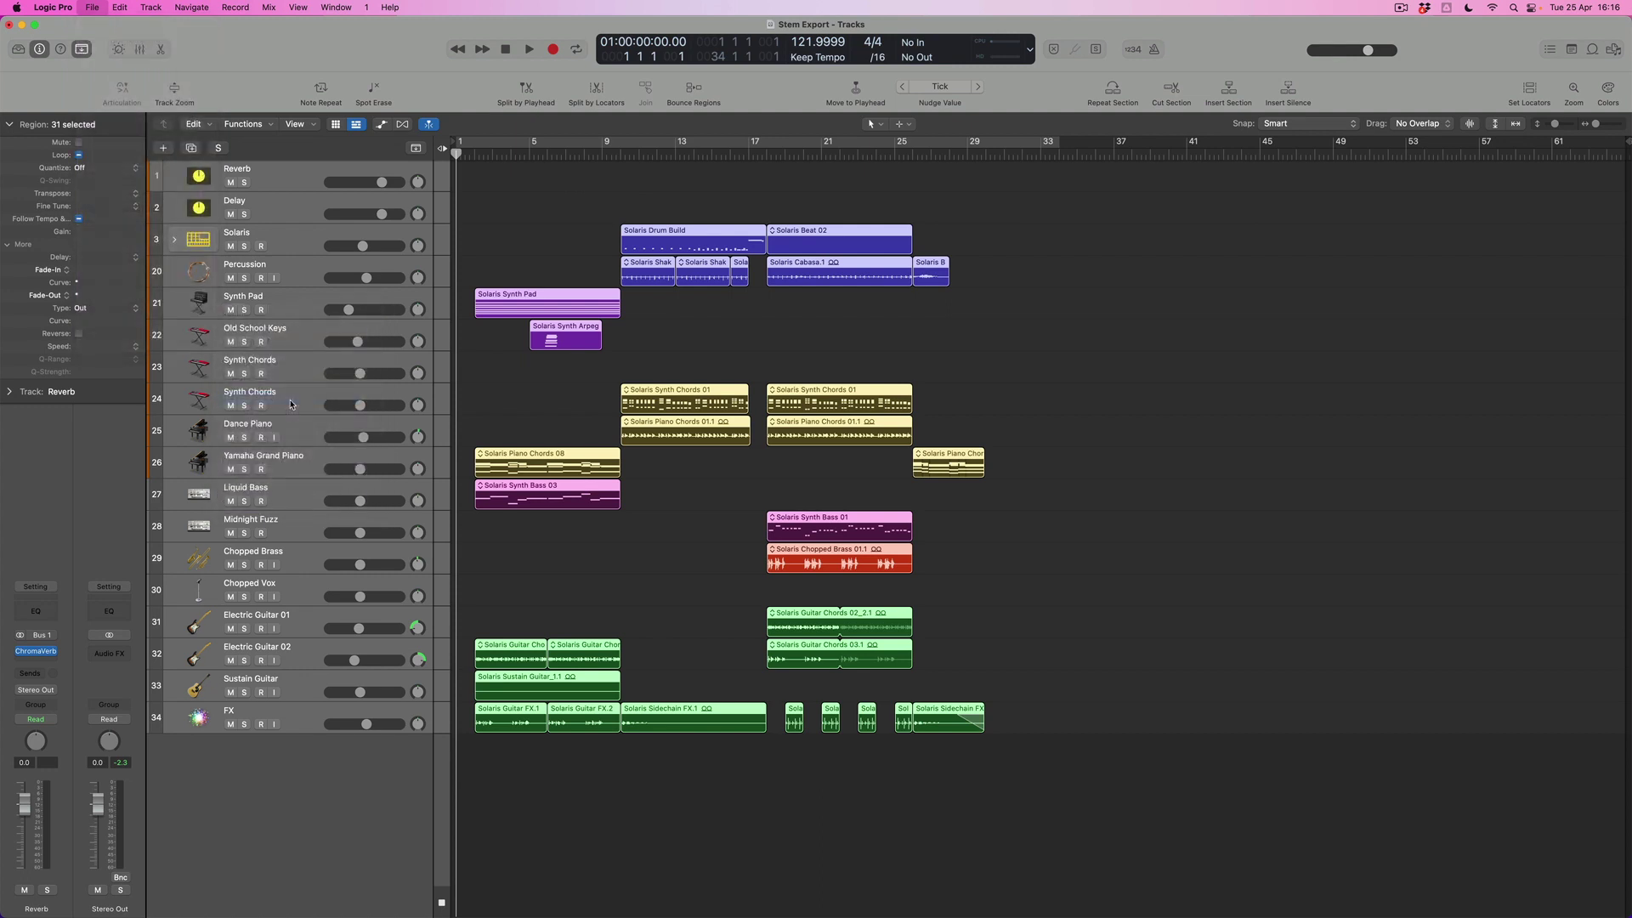
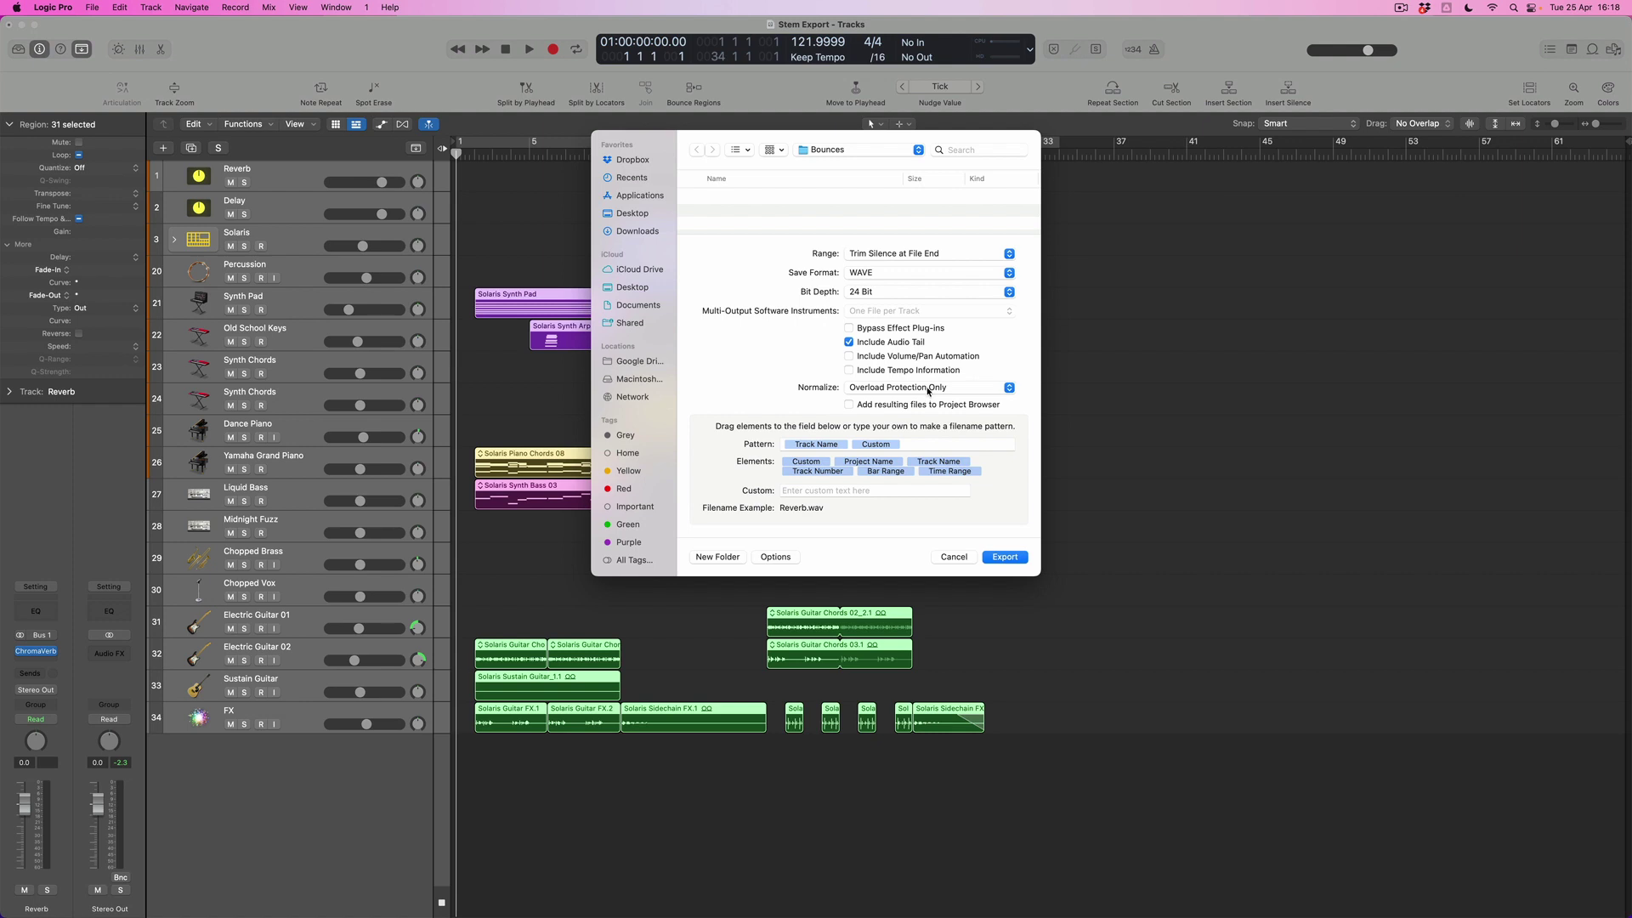
Step: Turn Normalize off in the export settings and export the tracks to the Bounces folder
left_click(929, 391)
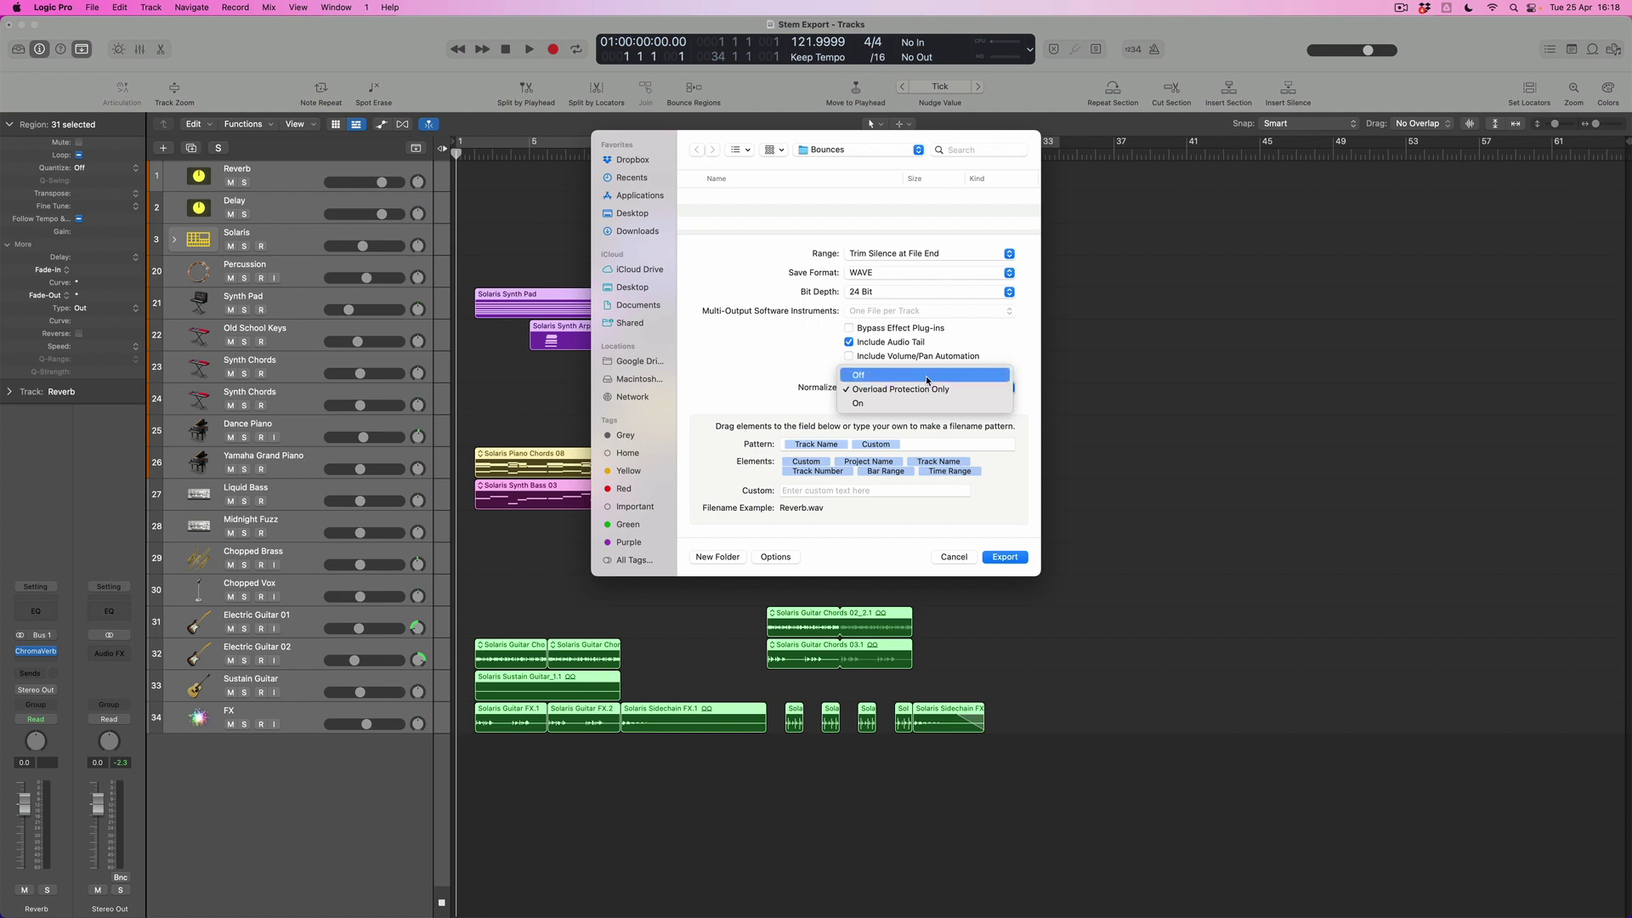
left_click(928, 377)
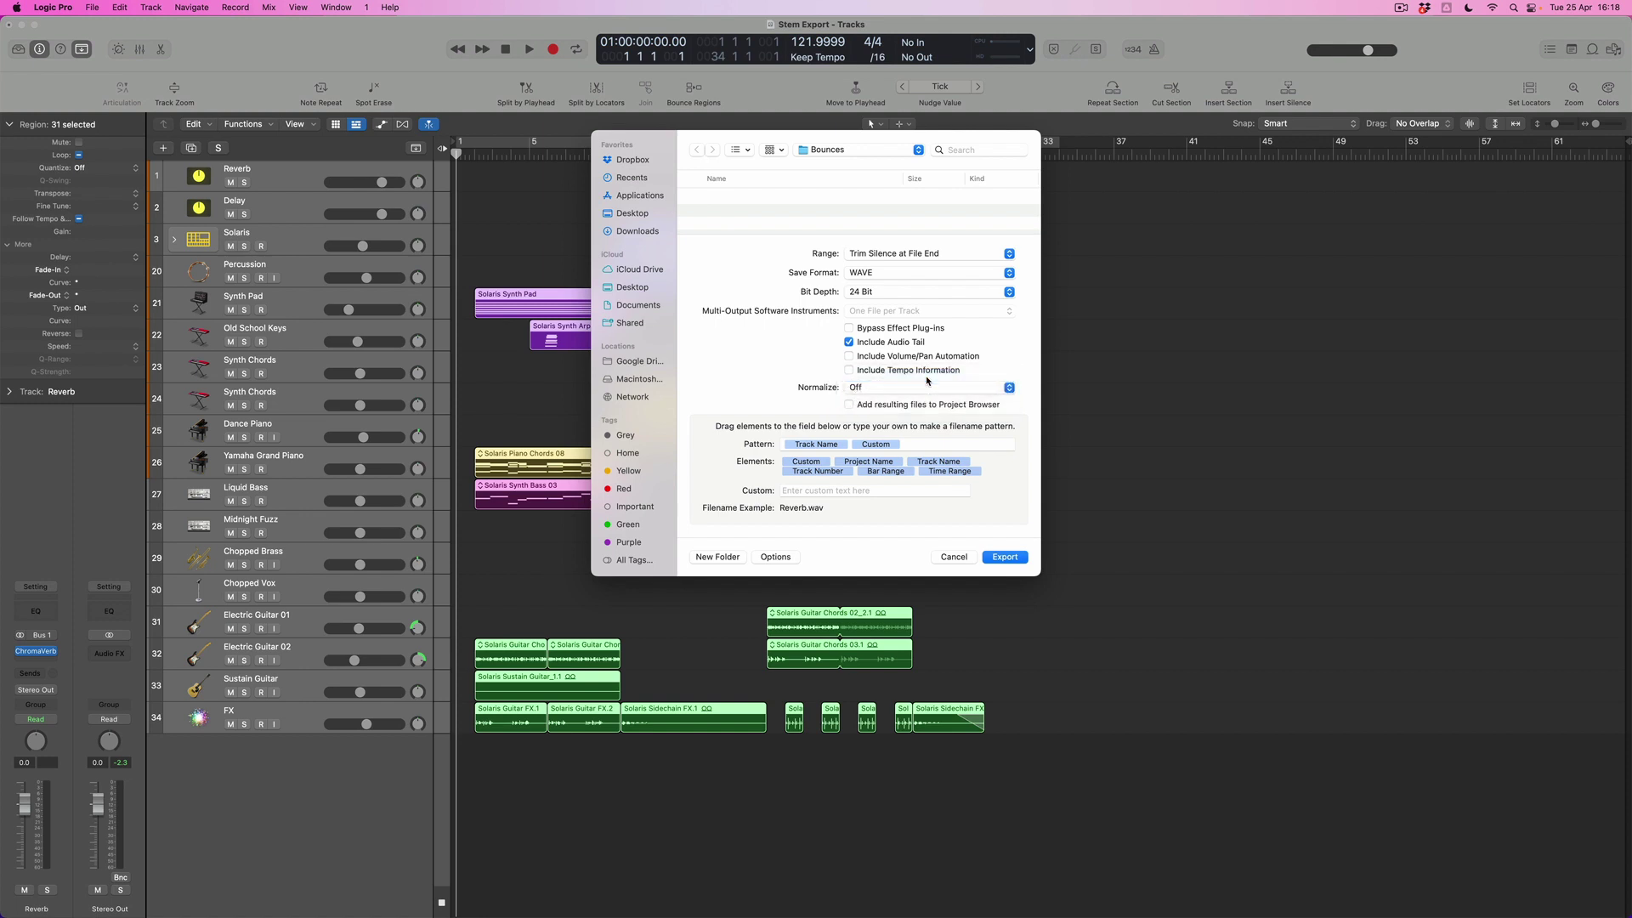
left_click(928, 389)
left_click(918, 390)
left_click(1005, 558)
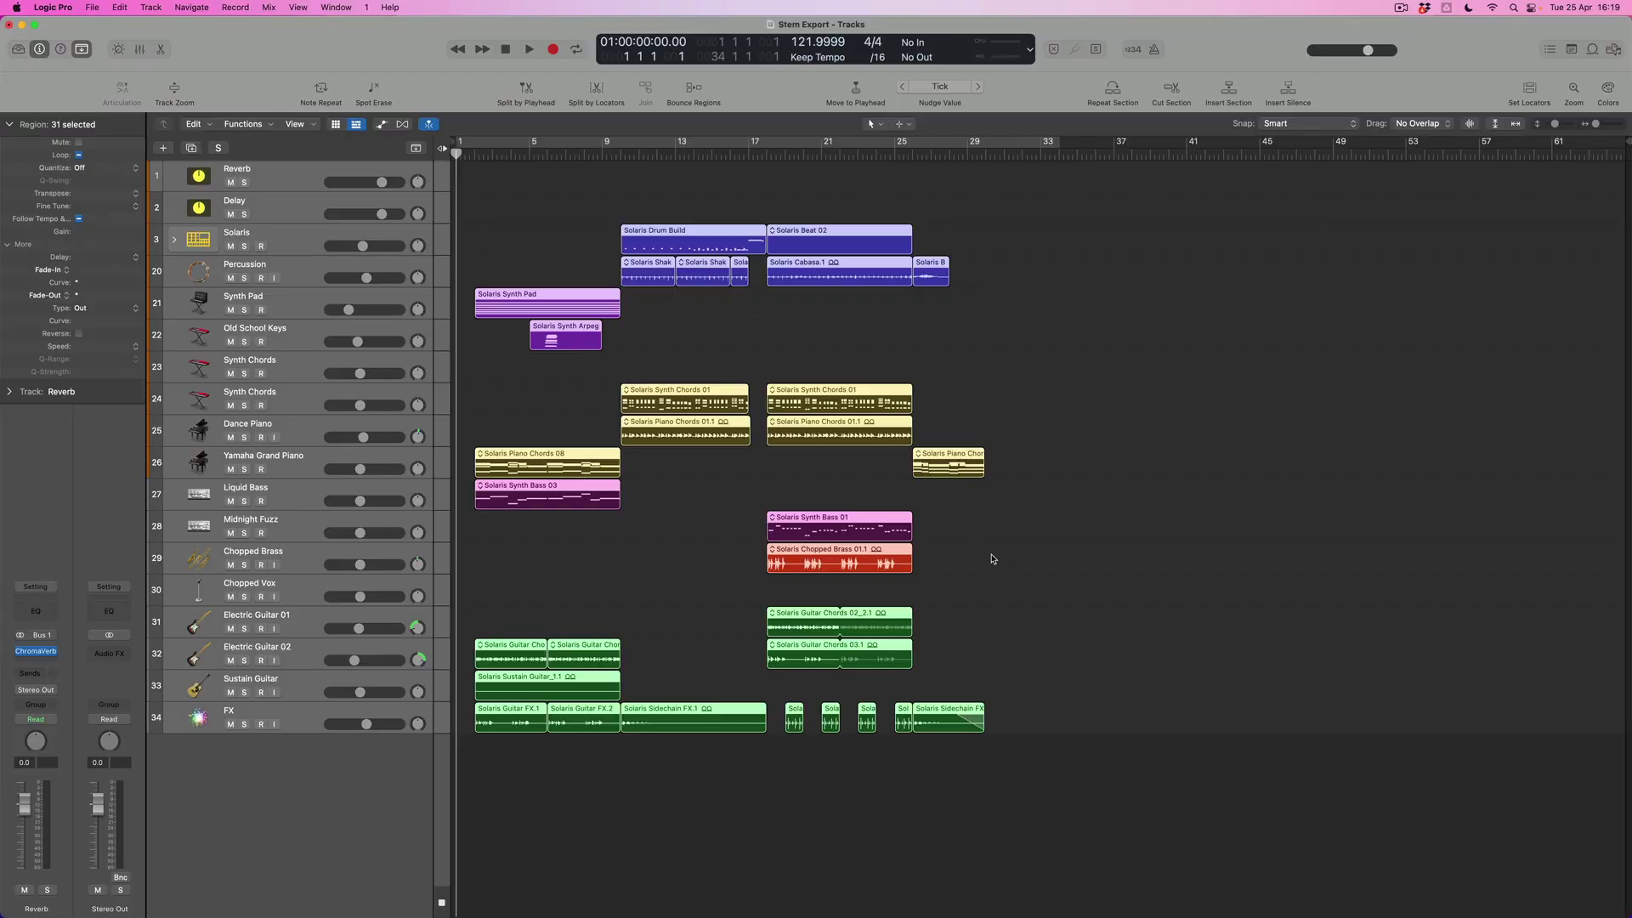
Step: Switch to Finder and add all the exported WAV files to the project as new tracks below FX, starting at bar 1
key("super+Tab")
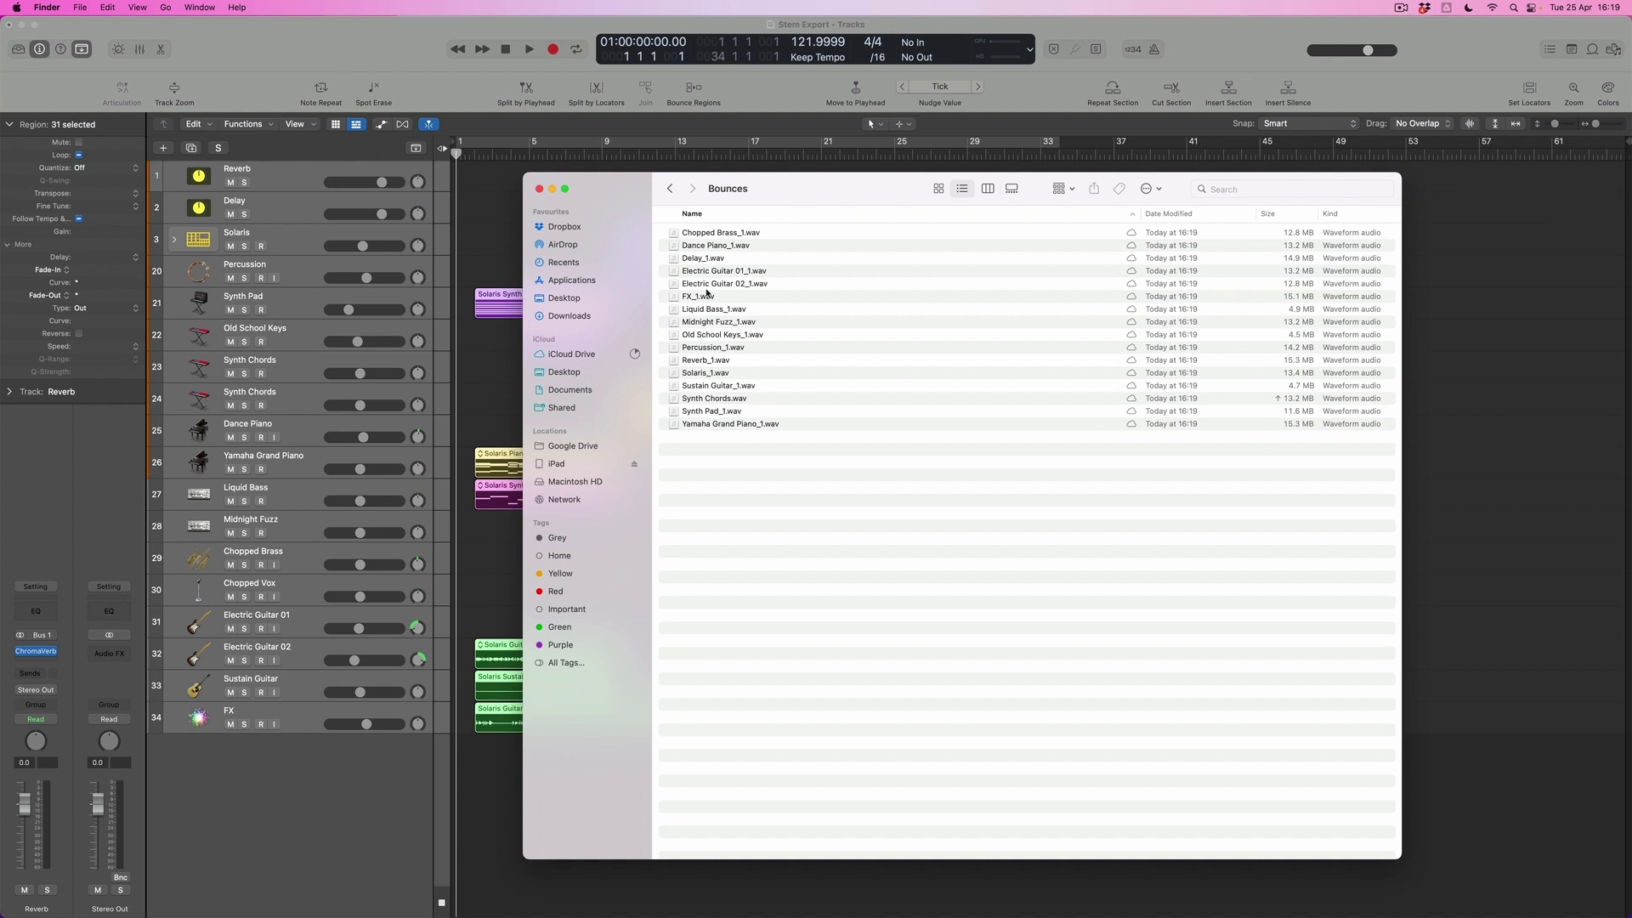
left_click(708, 233)
left_click(702, 425, "shift")
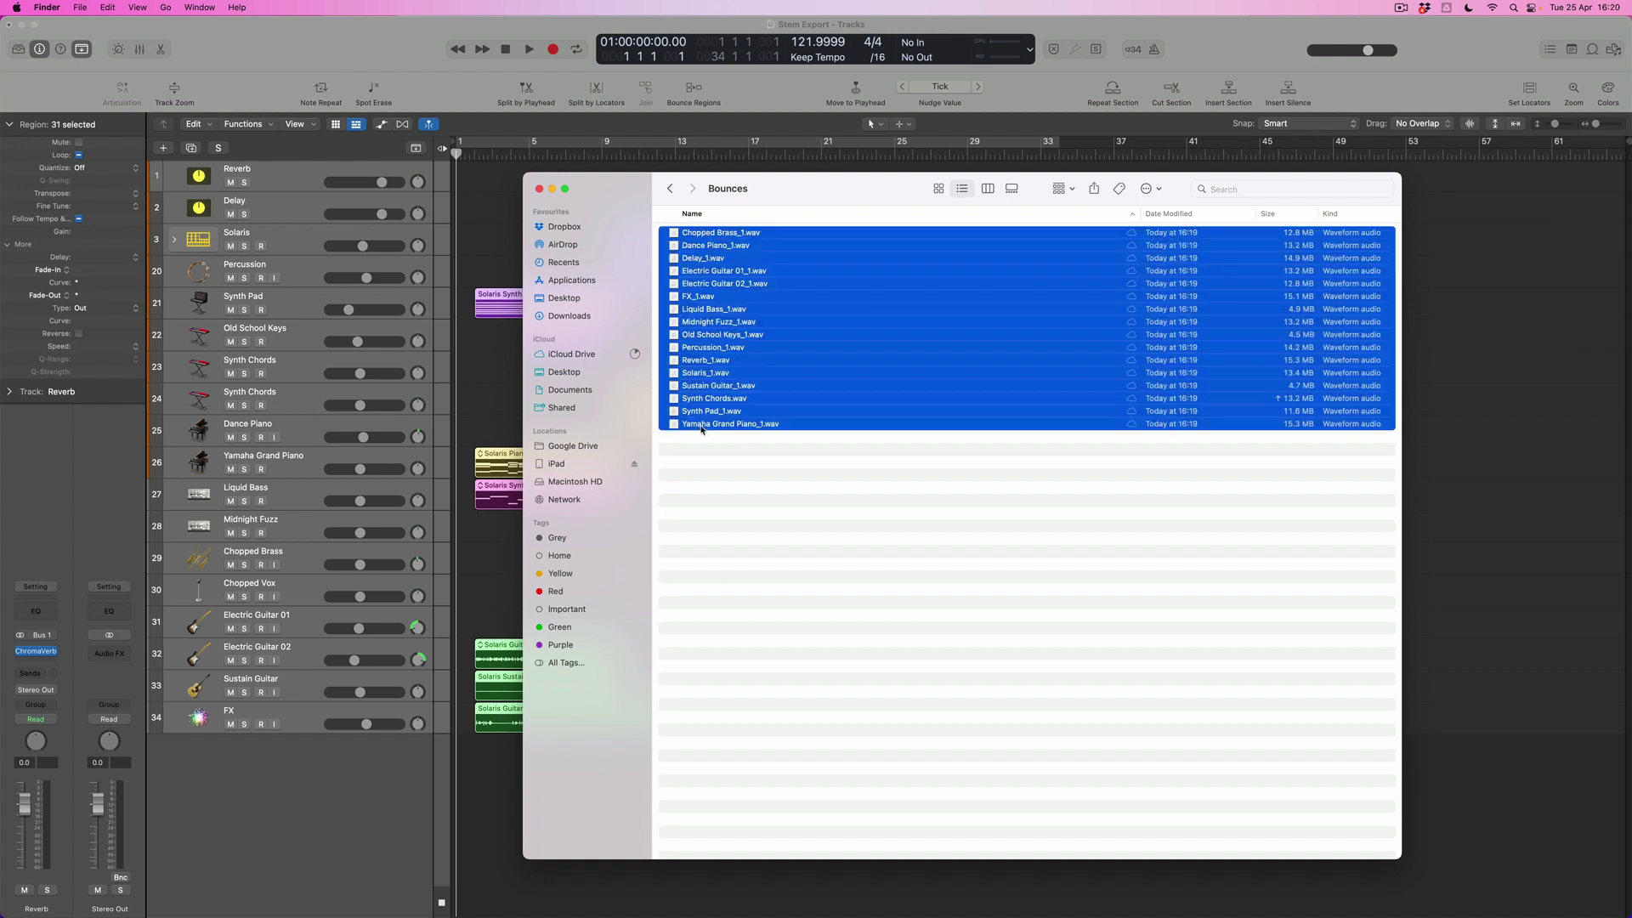
left_click_drag(696, 246, 454, 759)
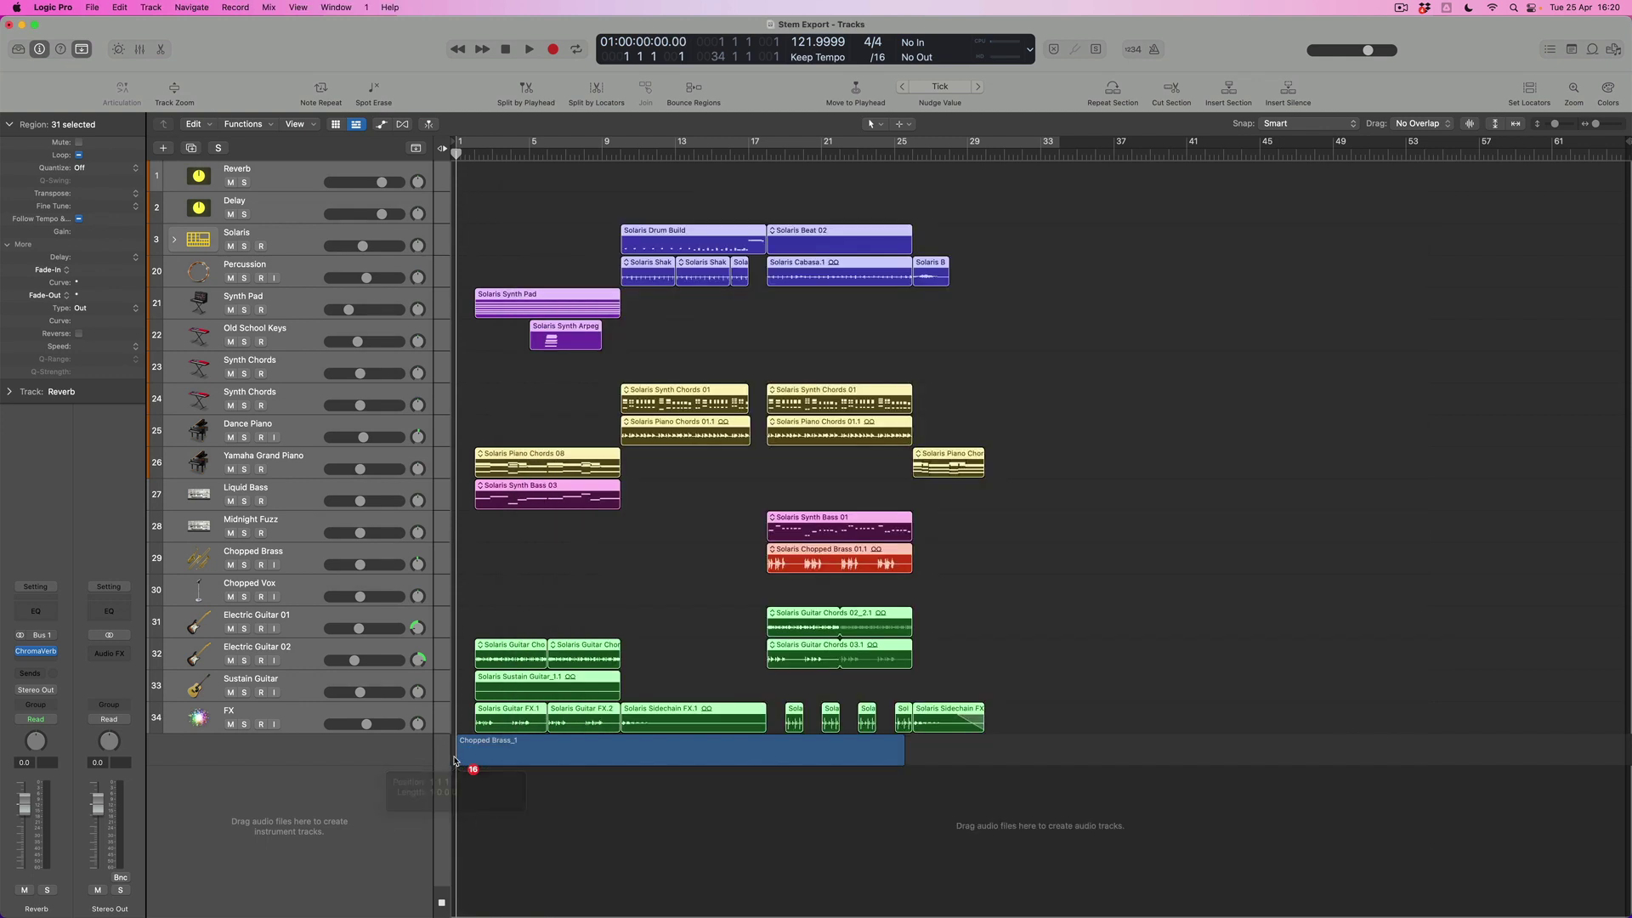
left_click_drag(455, 759, 455, 761)
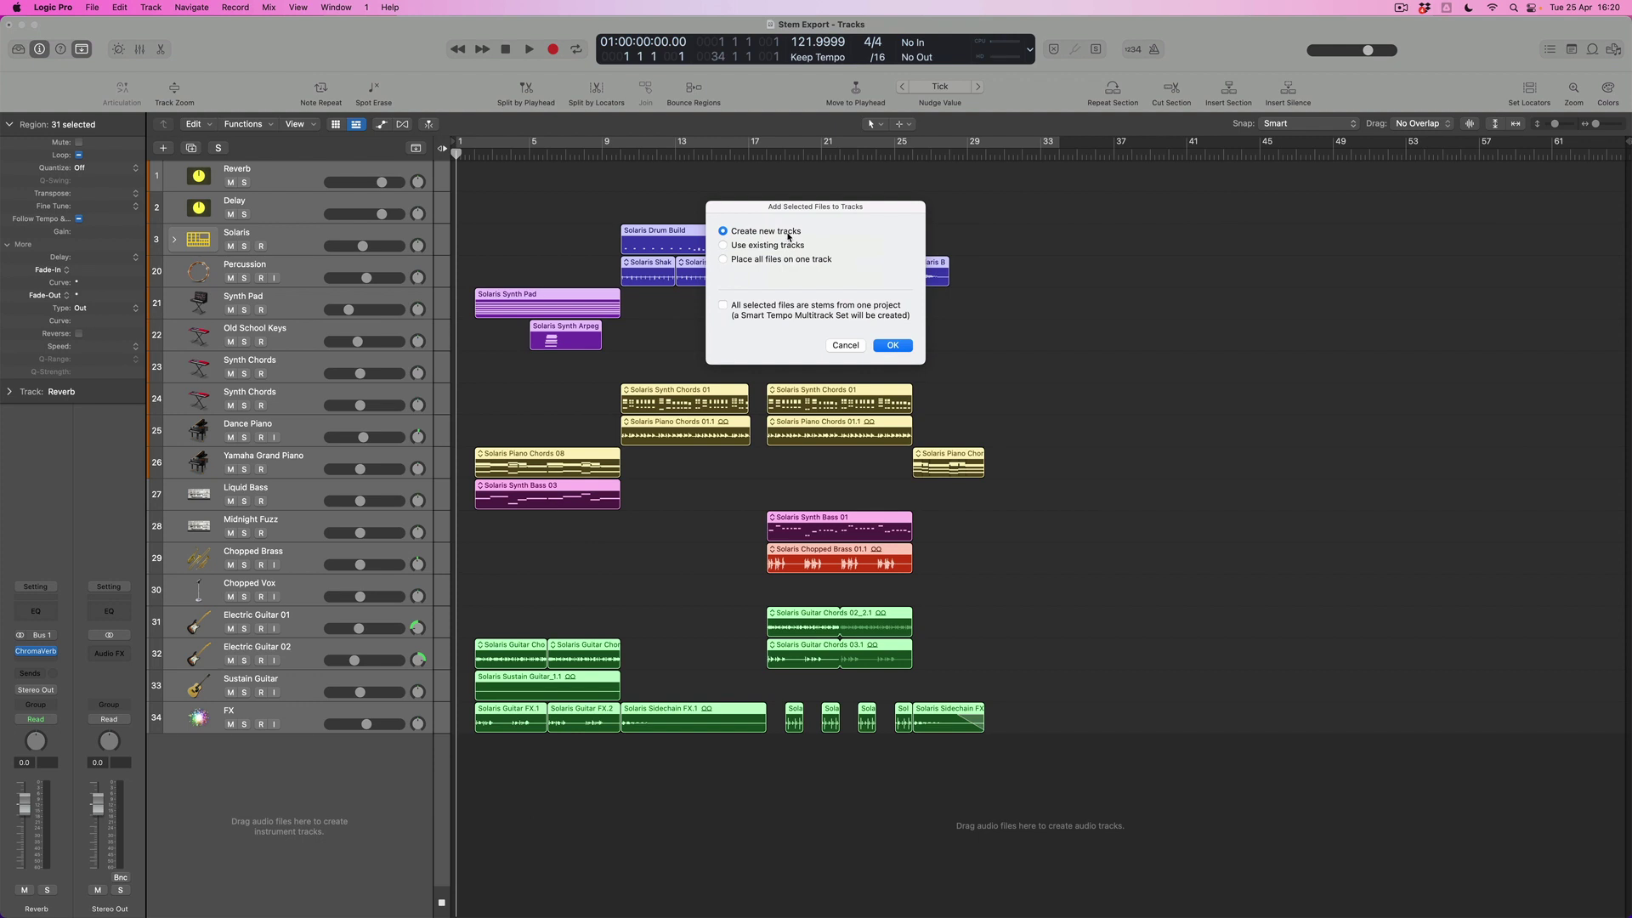
left_click(894, 346)
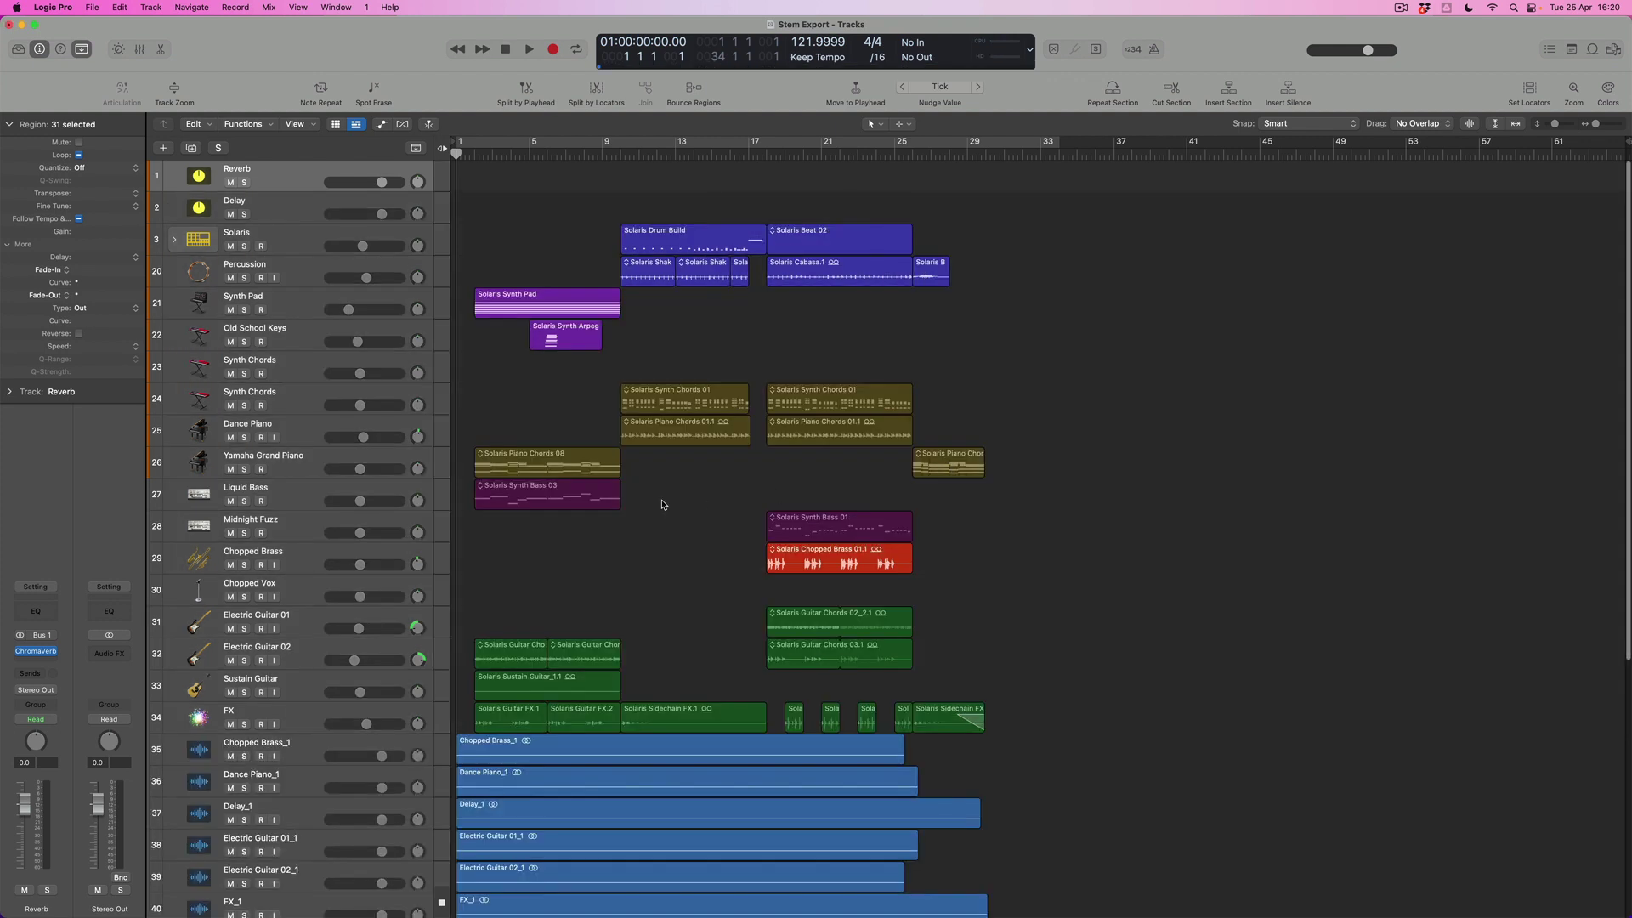
Step: Solo all the imported stem tracks, from Chopped Brass_1 to Yamaha Grand Piano_1
left_click_drag(244, 366, 238, 856)
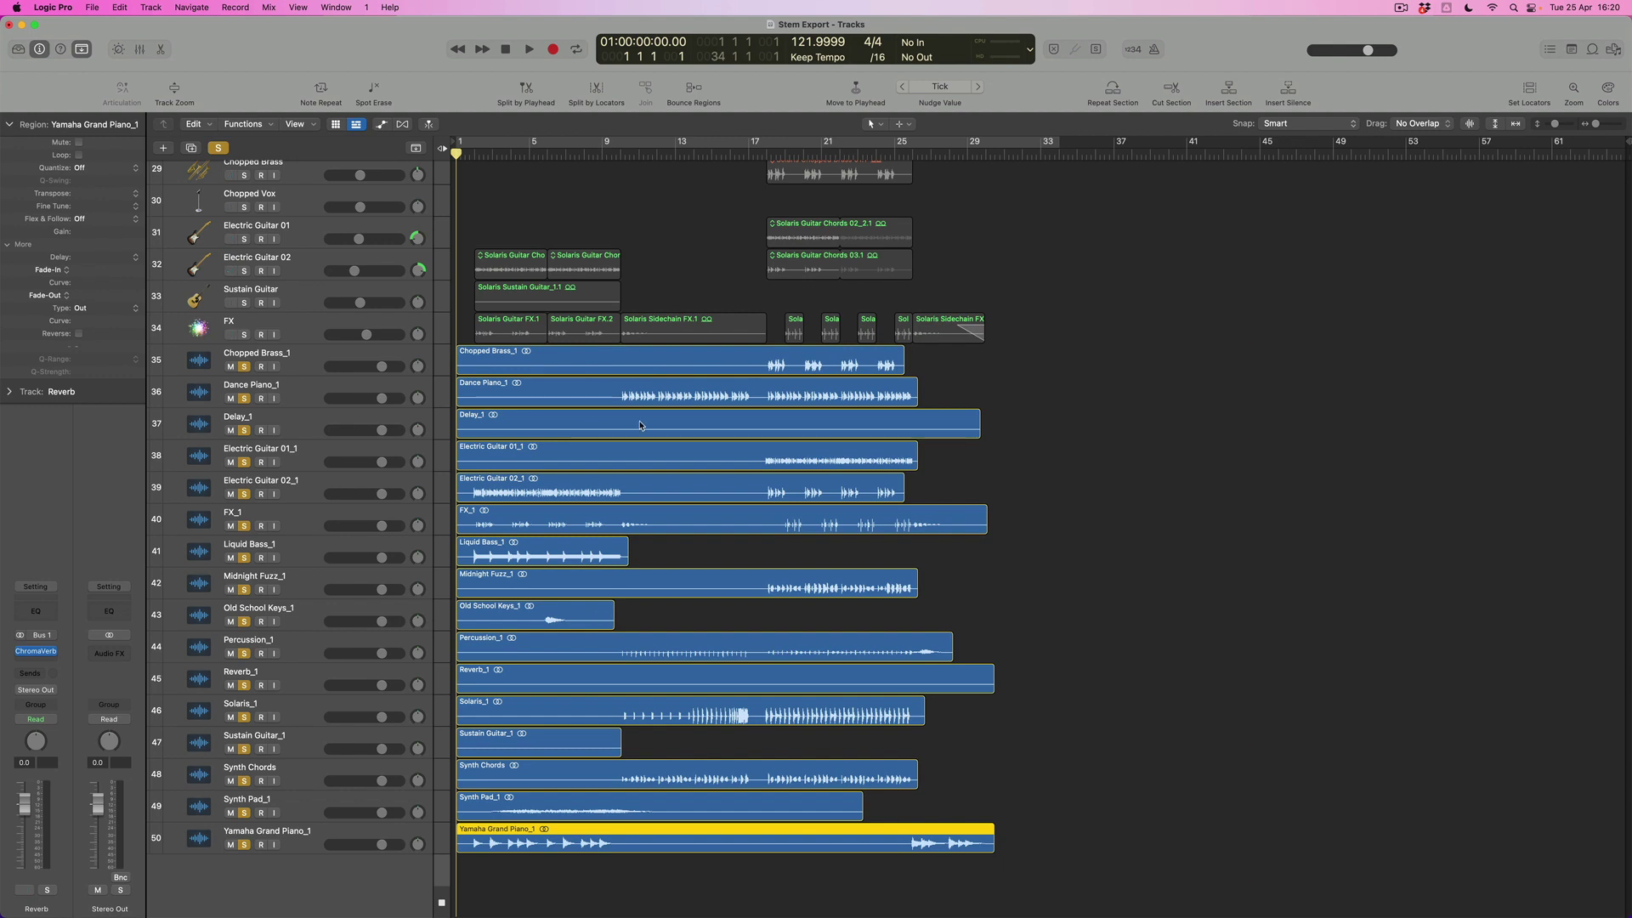
Step: Set the volume of all imported stem channels to -9.0 dB together in the mixer and play them back
left_click(139, 51)
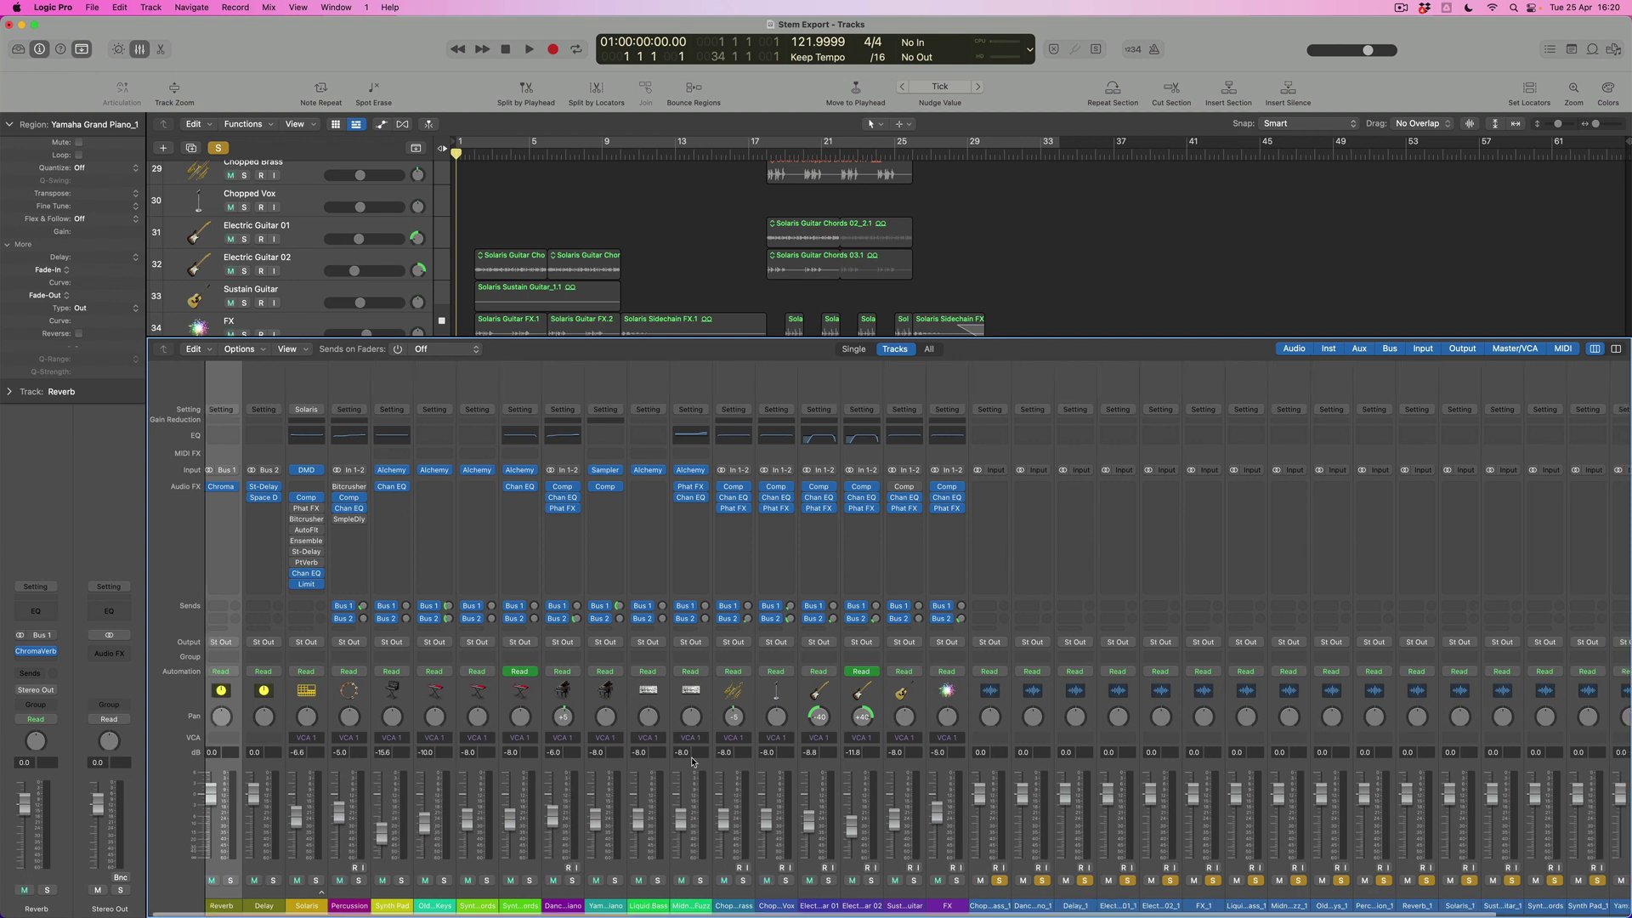
scroll(693, 763, "right", 3)
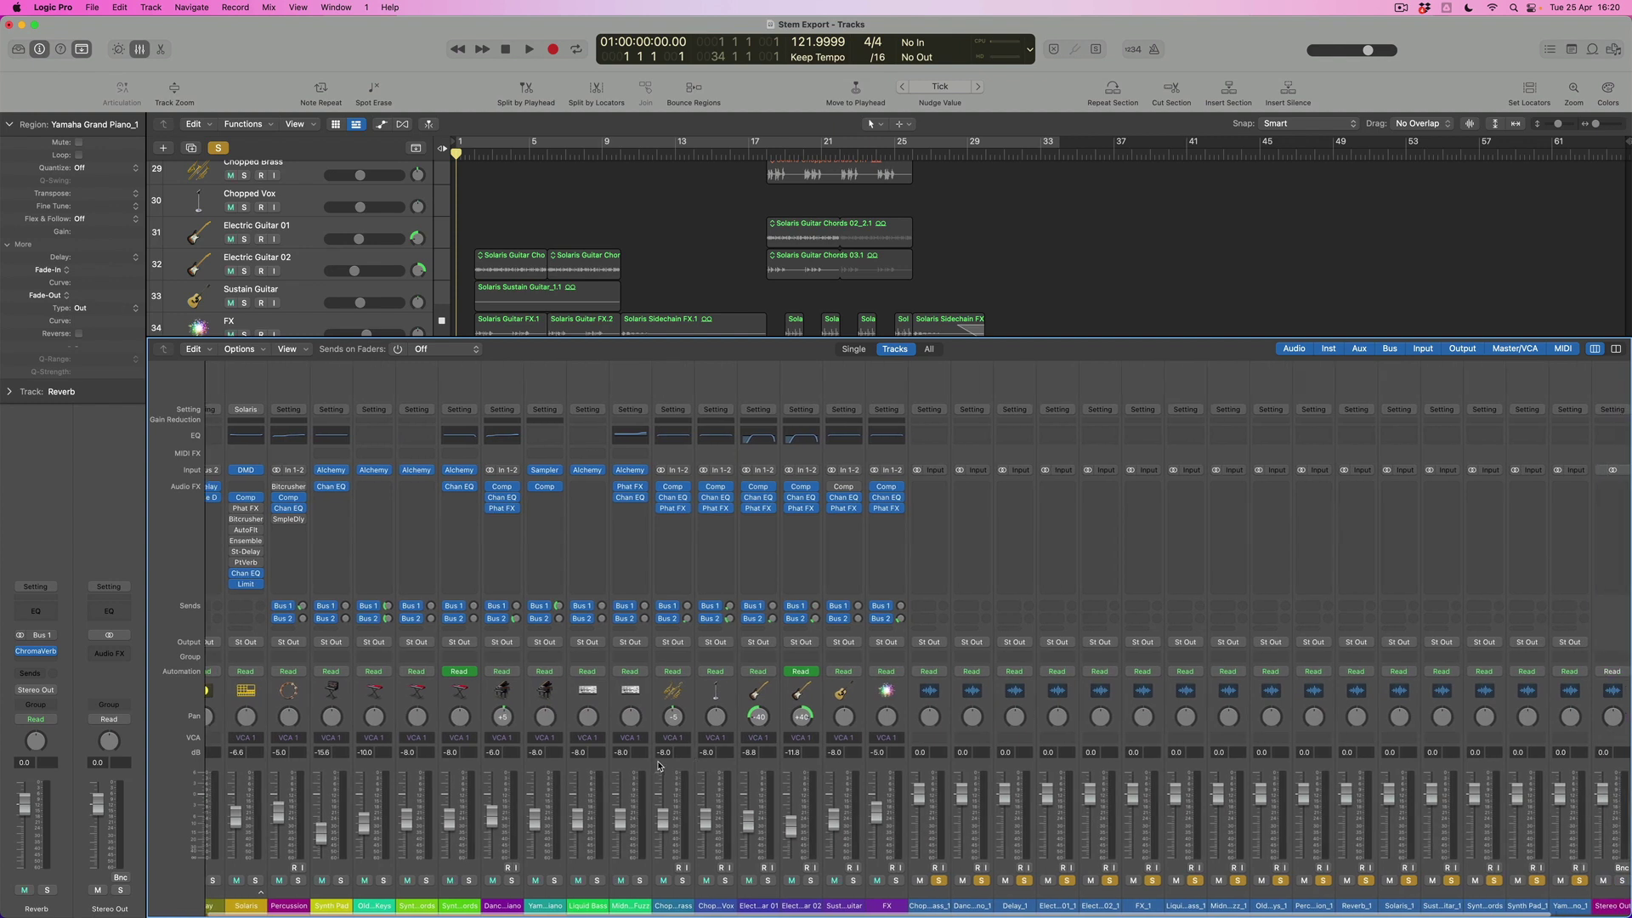
scroll(801, 778, "right", 4)
left_click_drag(864, 712, 1467, 701)
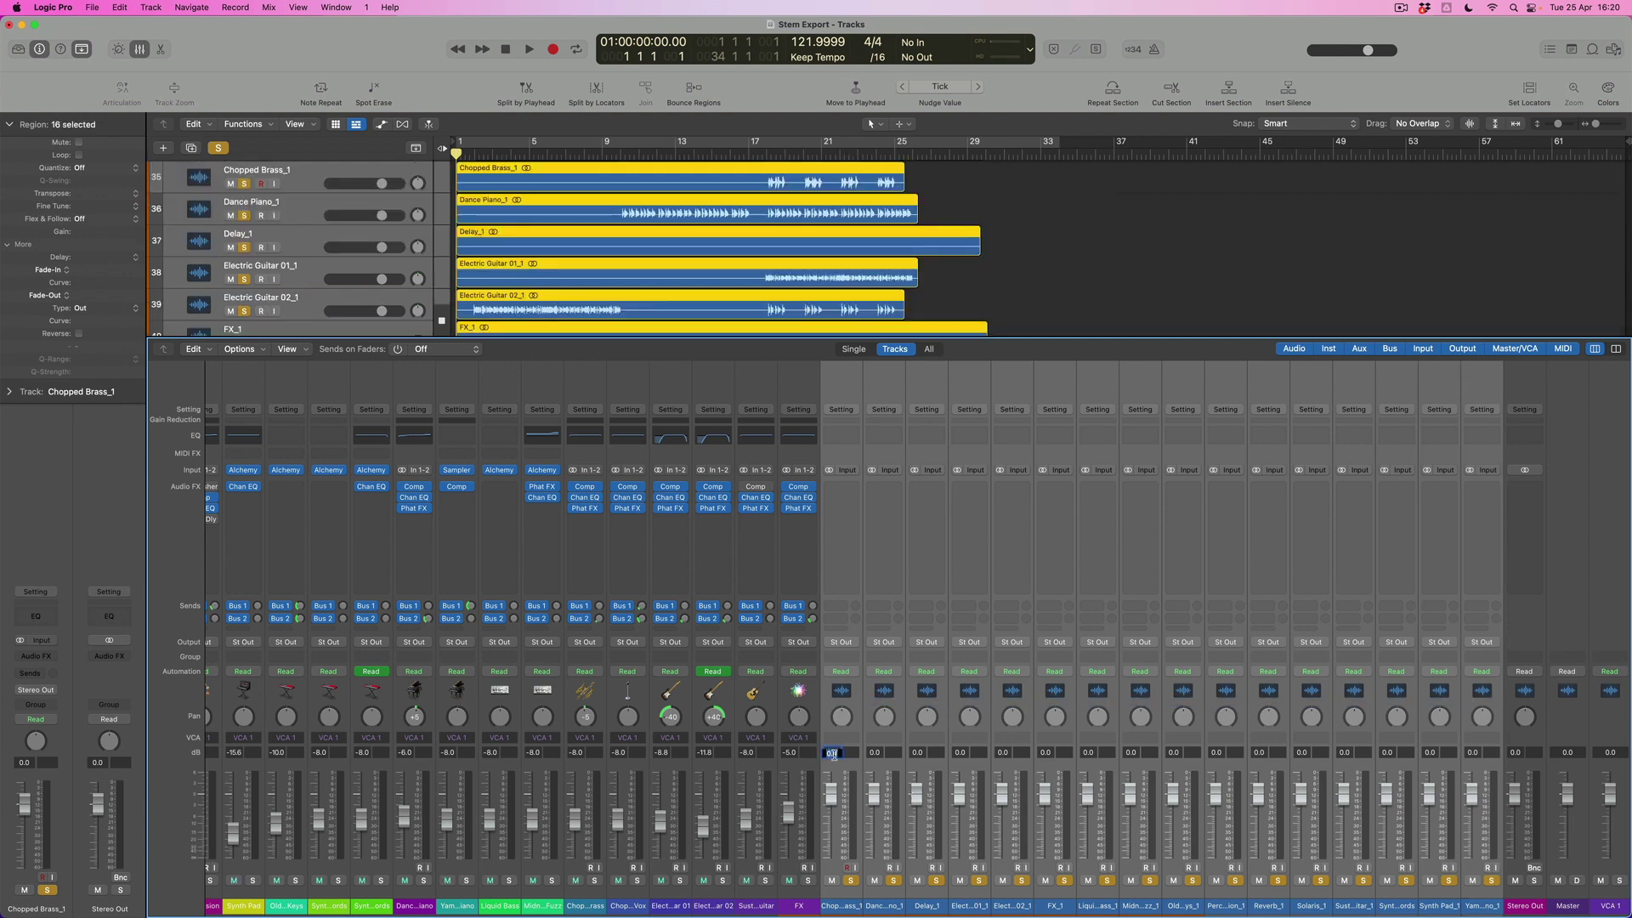
type("8")
key("Return")
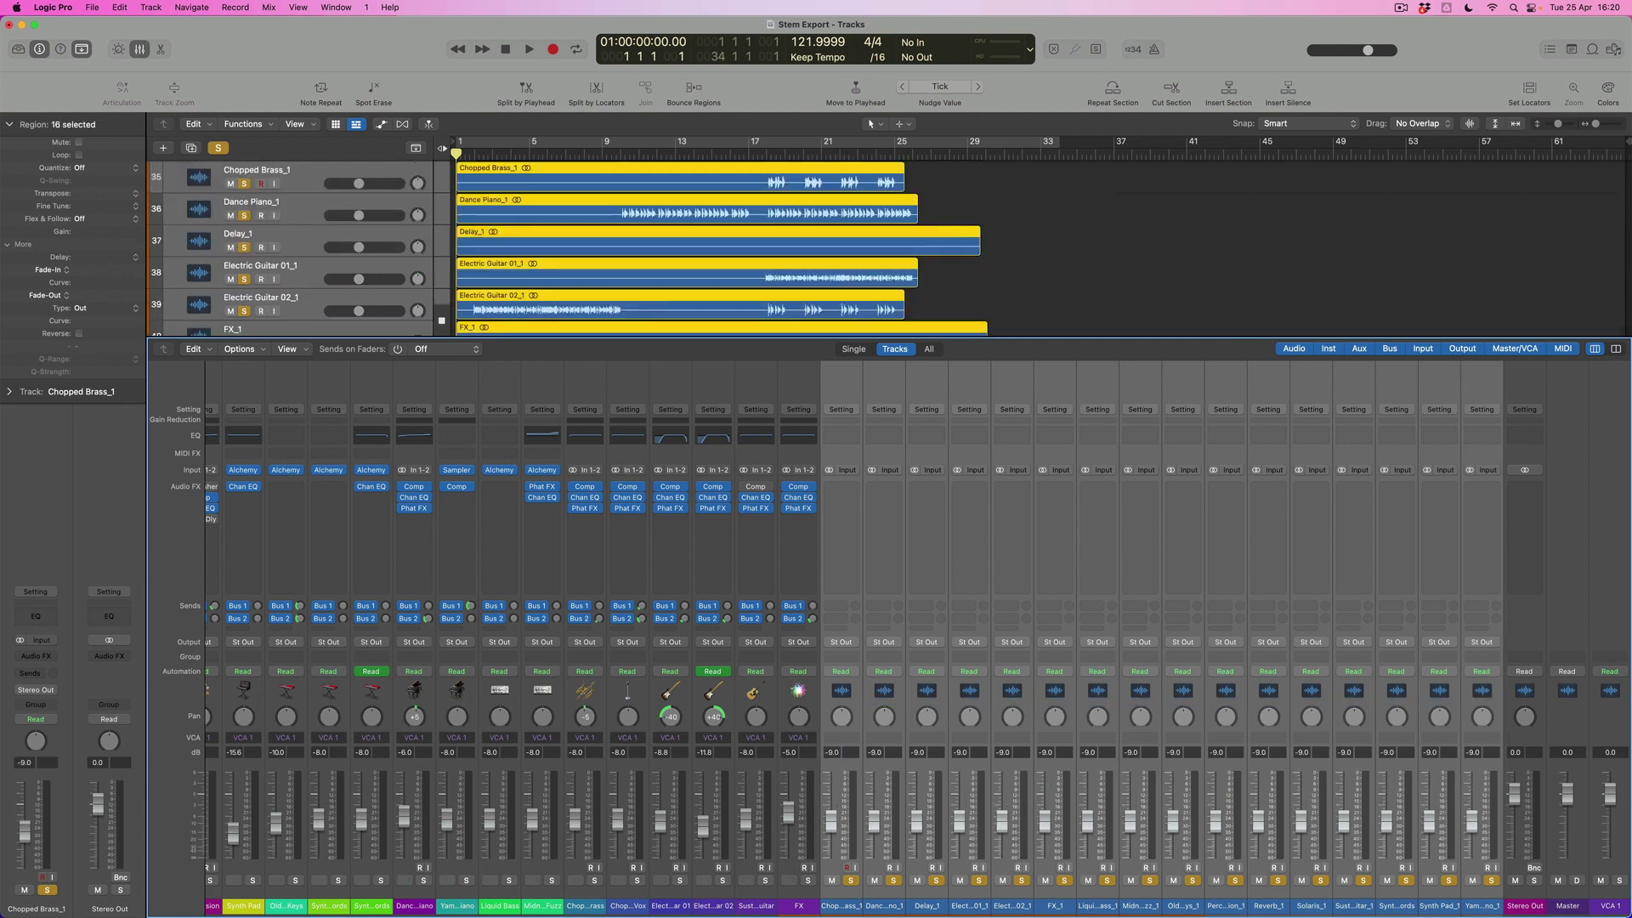
key("space")
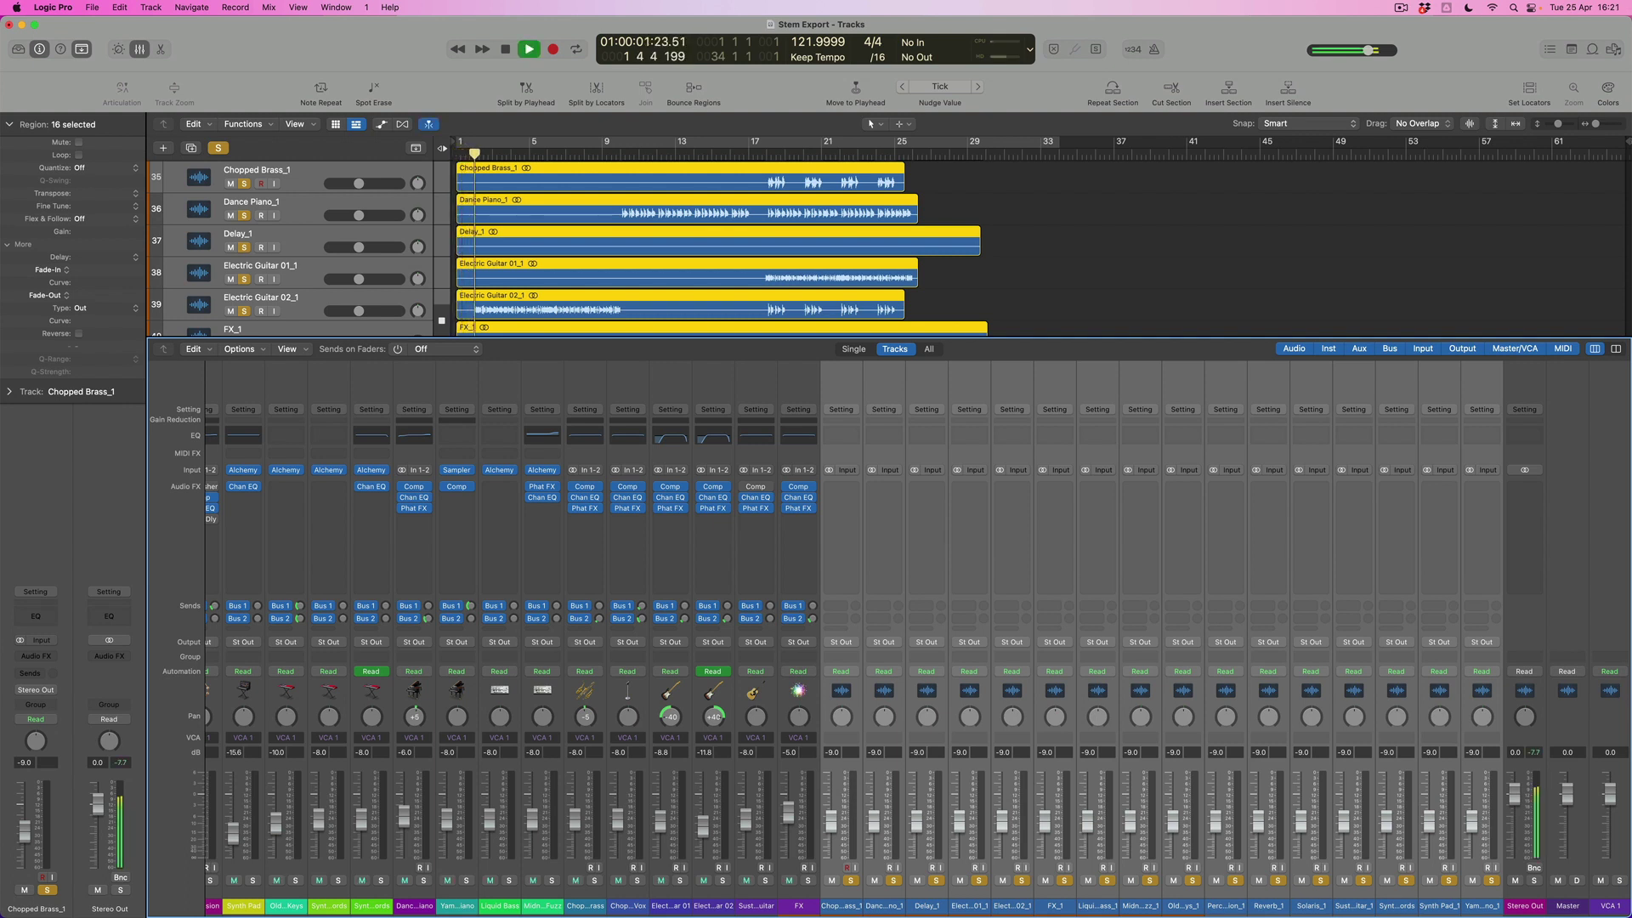
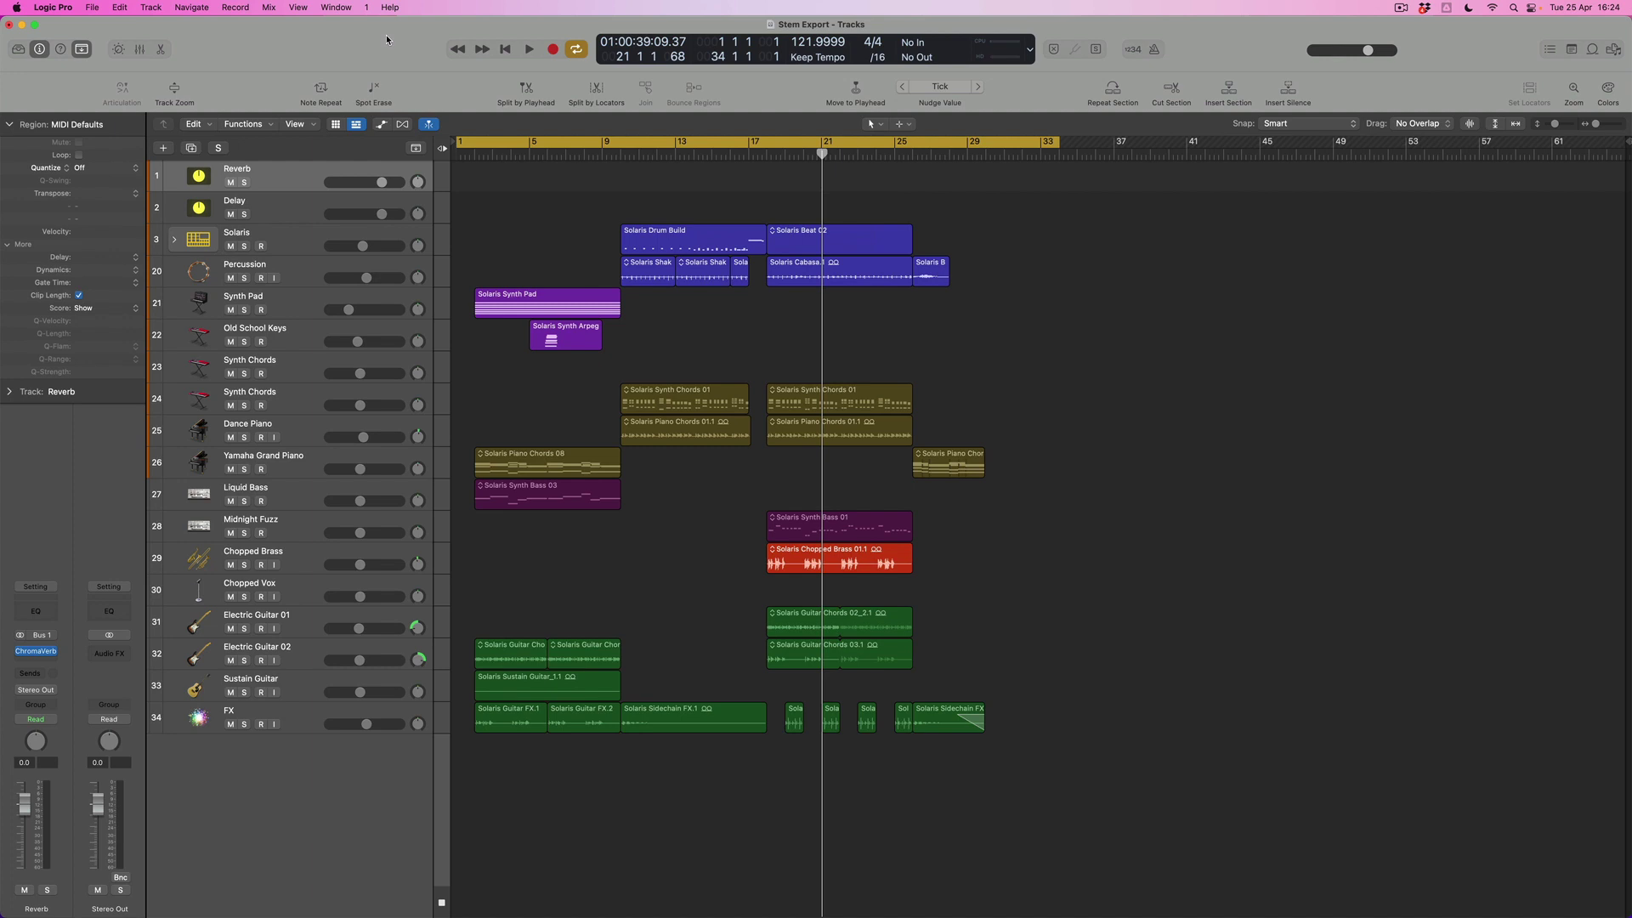
Step: Group the Solaris and Percussion tracks into a summing stack, name it DRUMS and collapse it
left_click(307, 236)
left_click(301, 271, "shift")
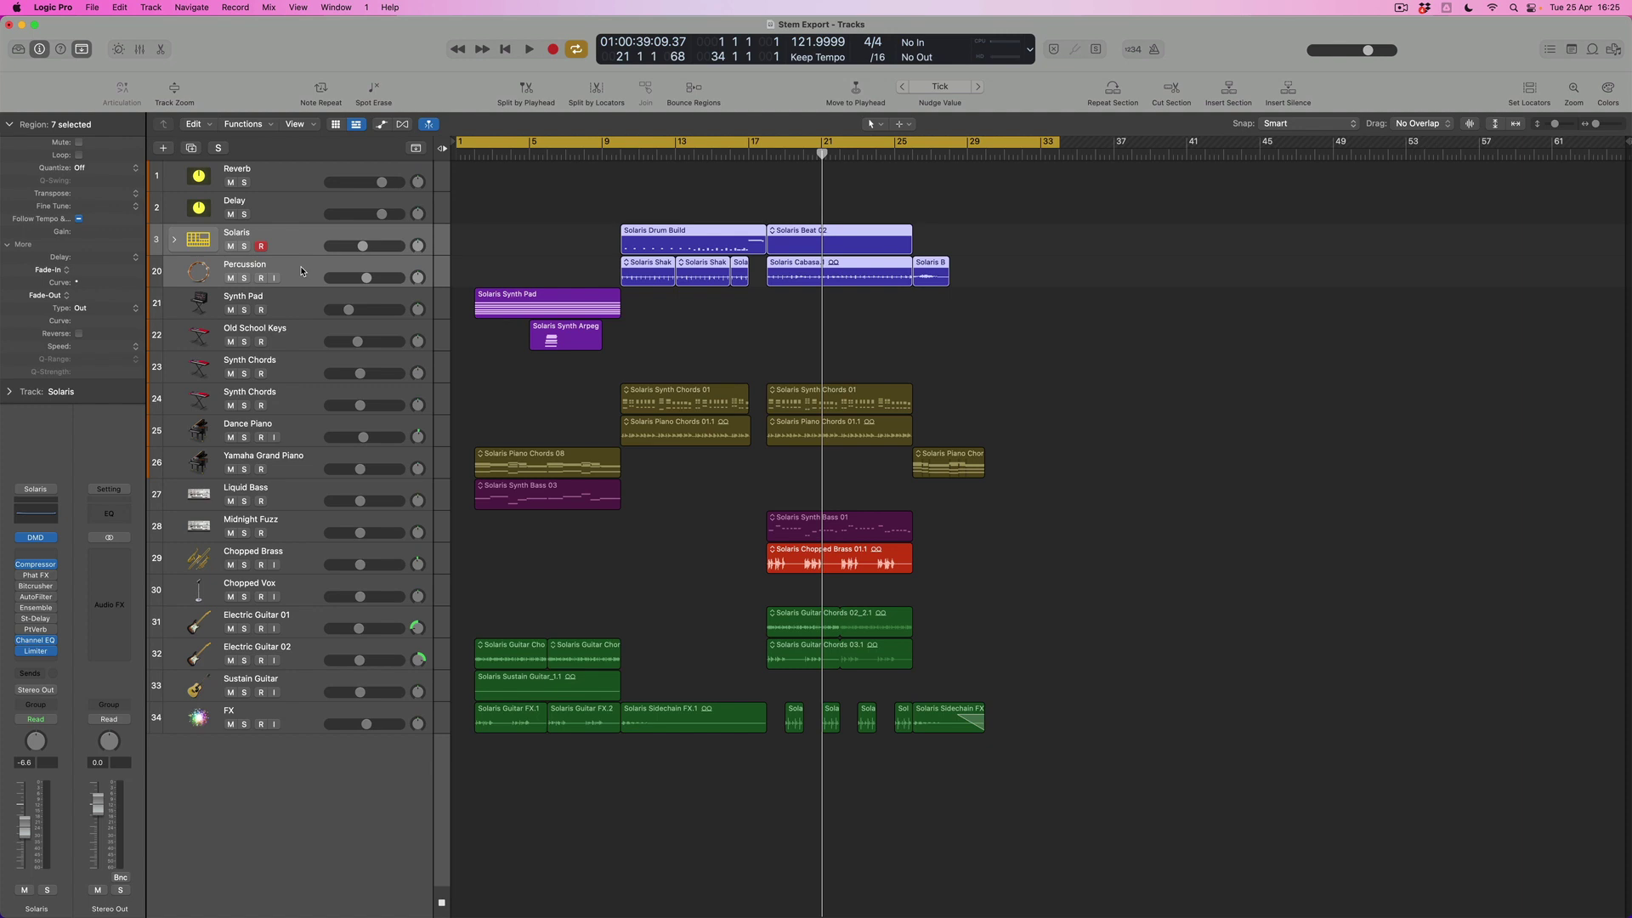
right_click(299, 238)
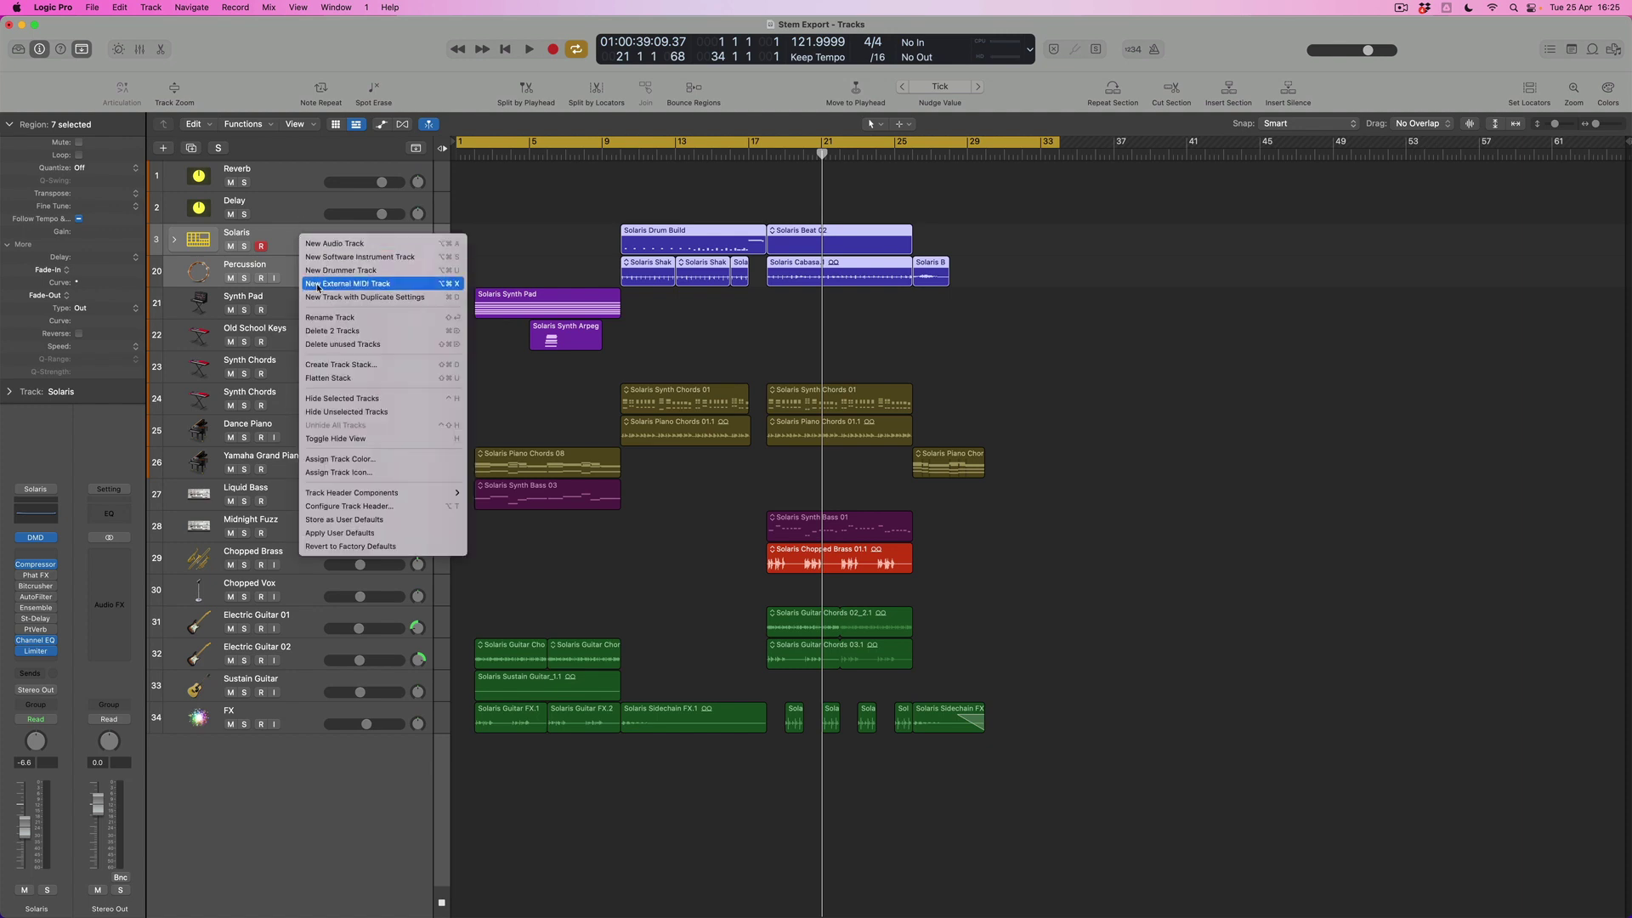
left_click(346, 365)
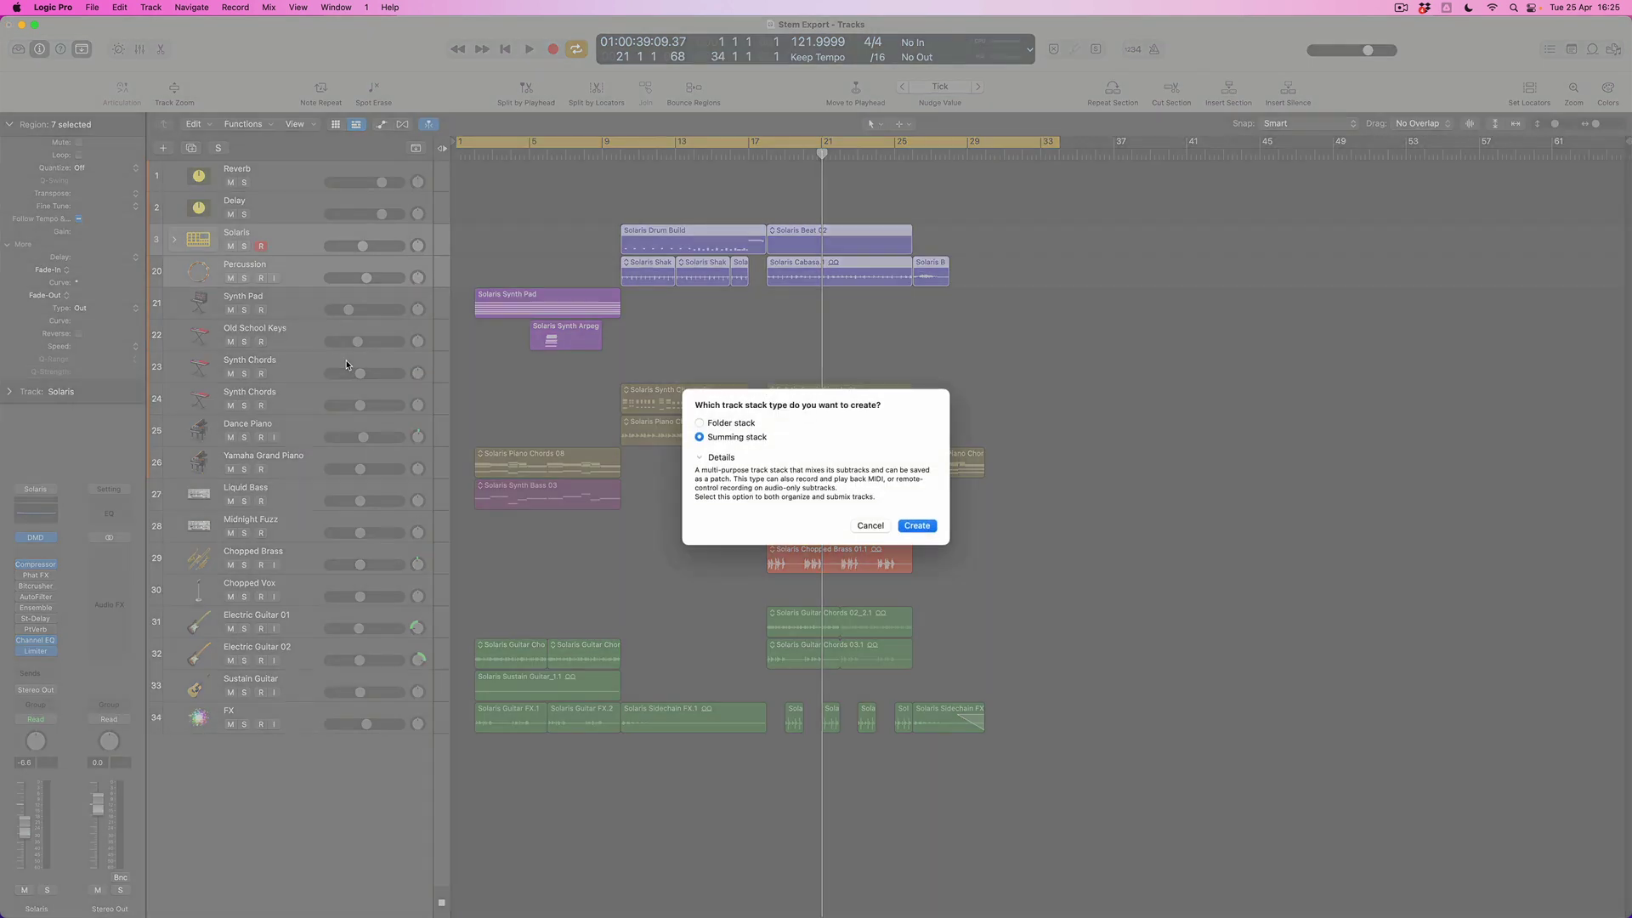
left_click(907, 526)
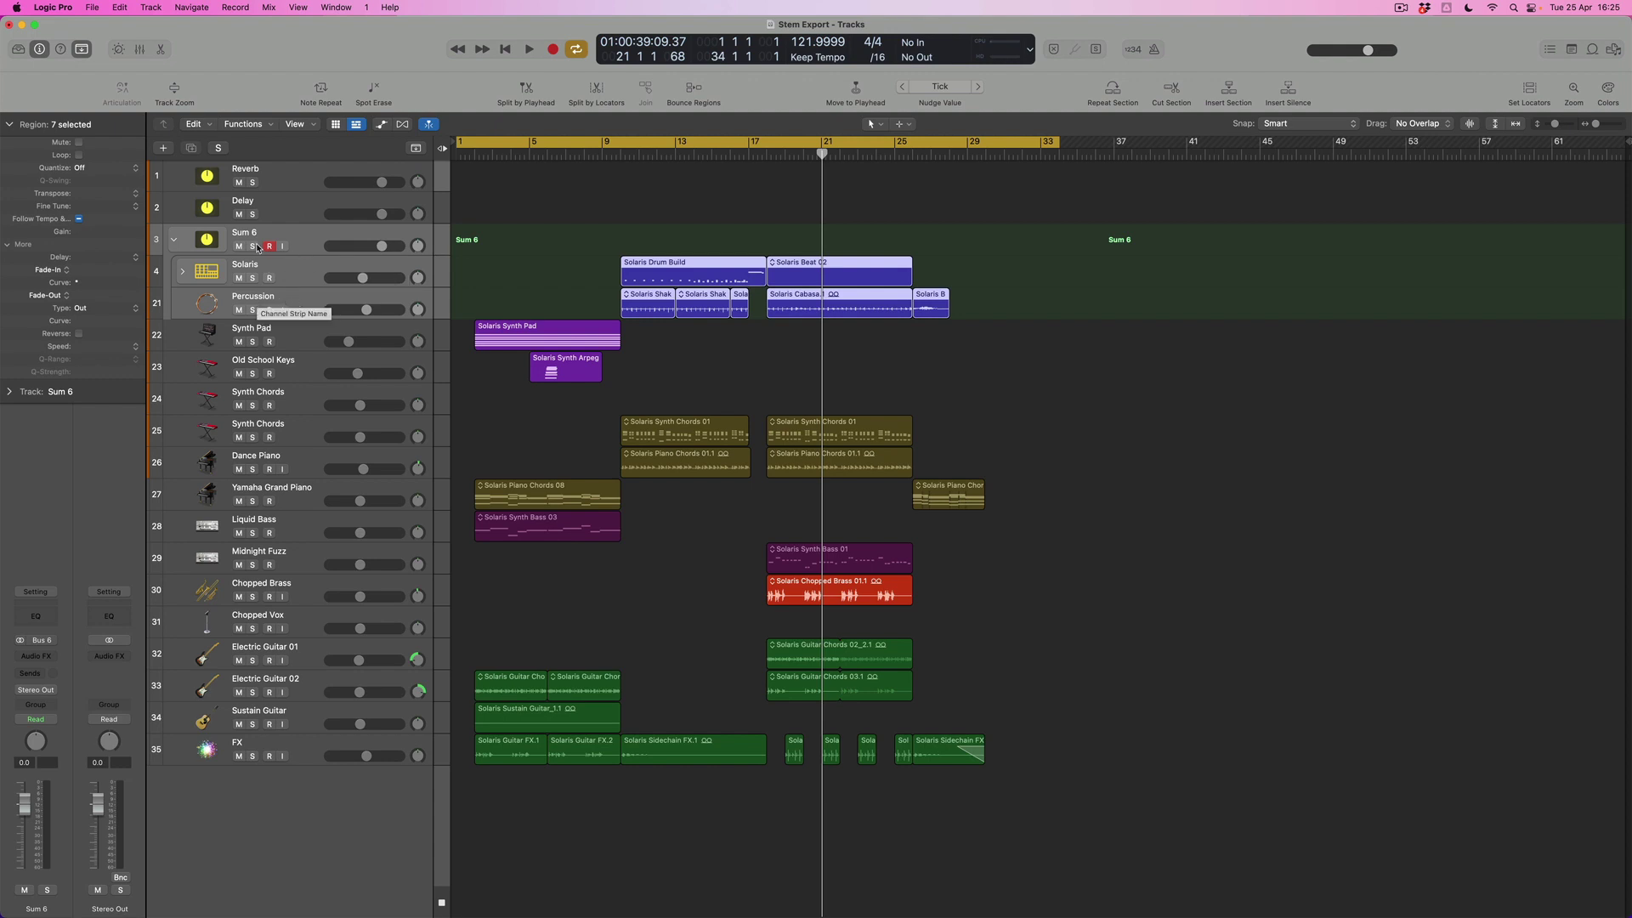
double_click(247, 232)
type("DRUMS")
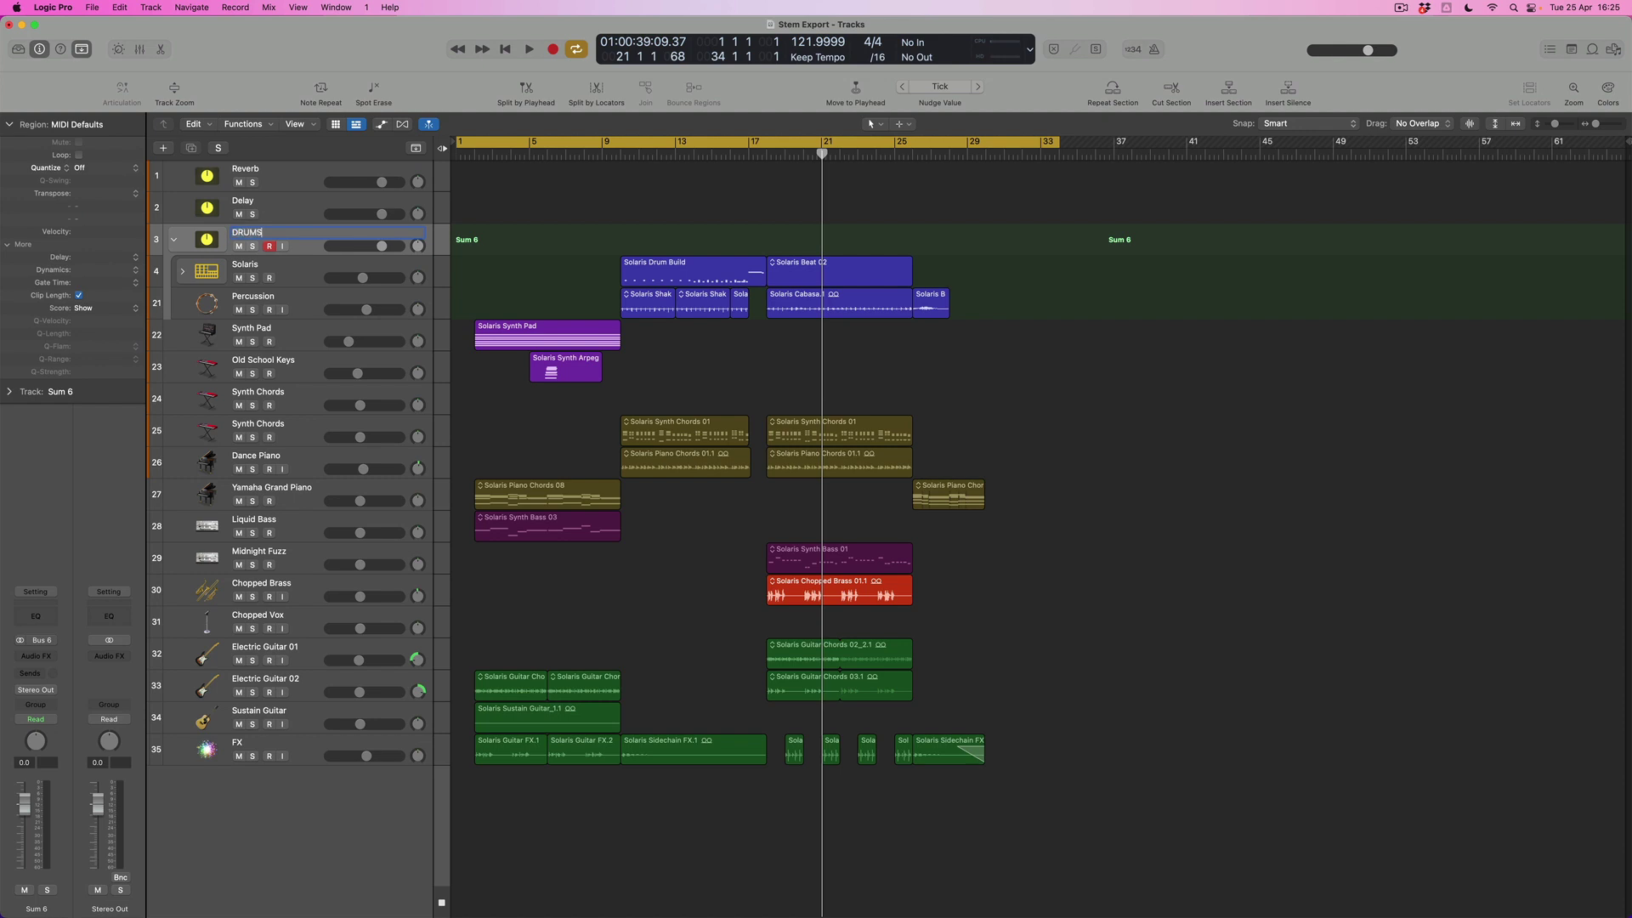
key("Return")
left_click(176, 242)
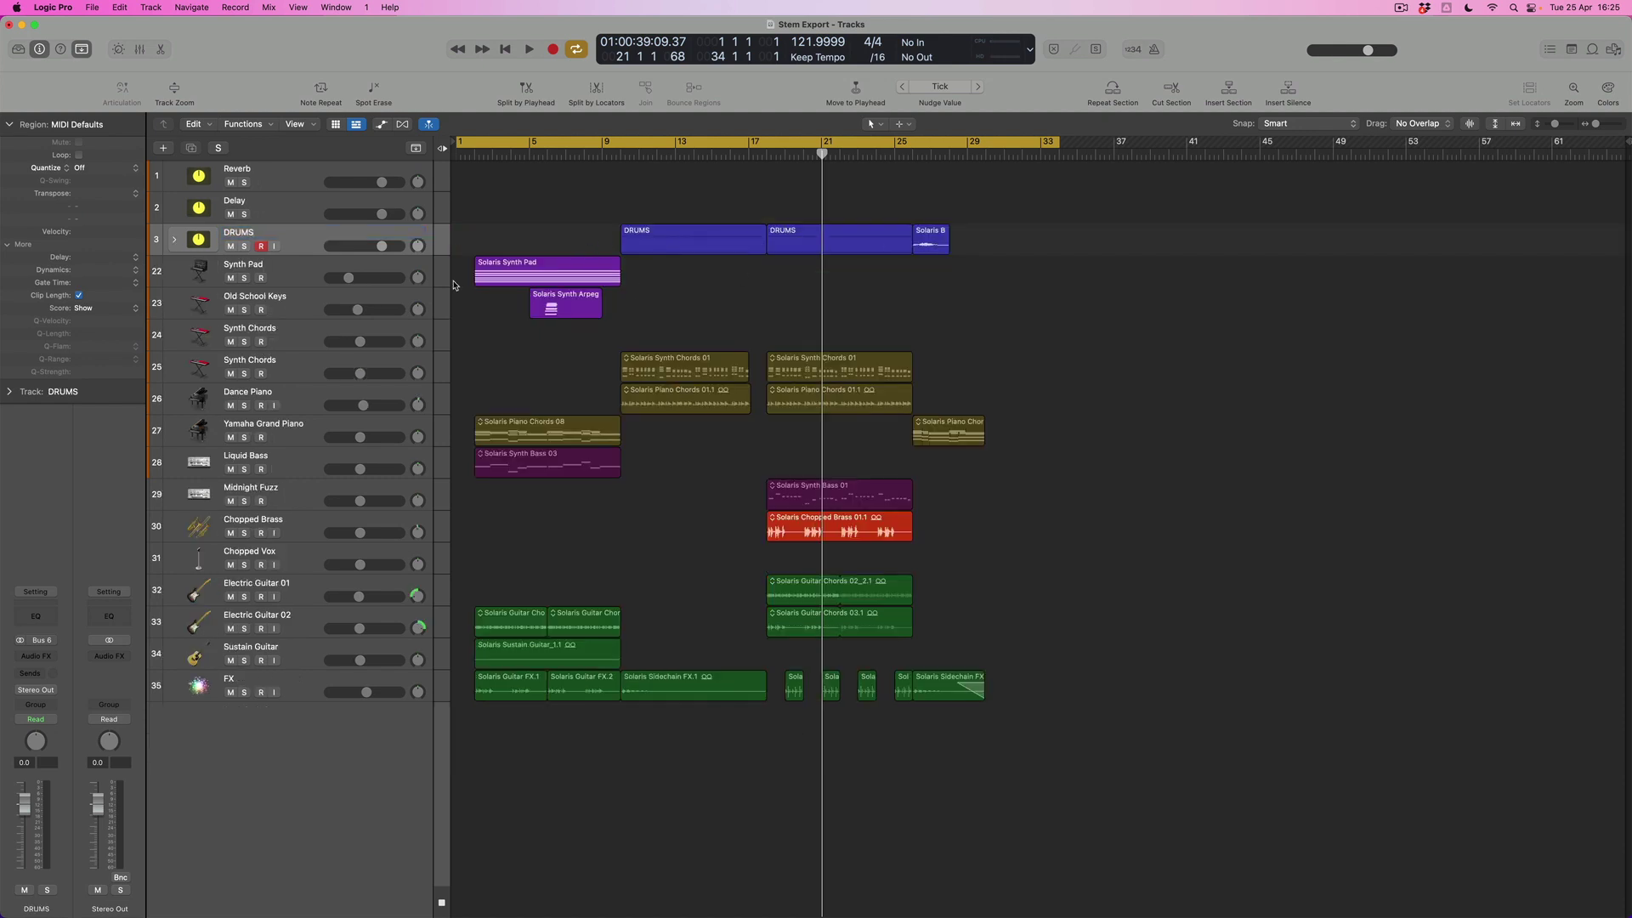
Step: Group Synth Pad, Old School Keys and the first Synth Chords track into a collapsed summing stack named SYNTHS
left_click(293, 274)
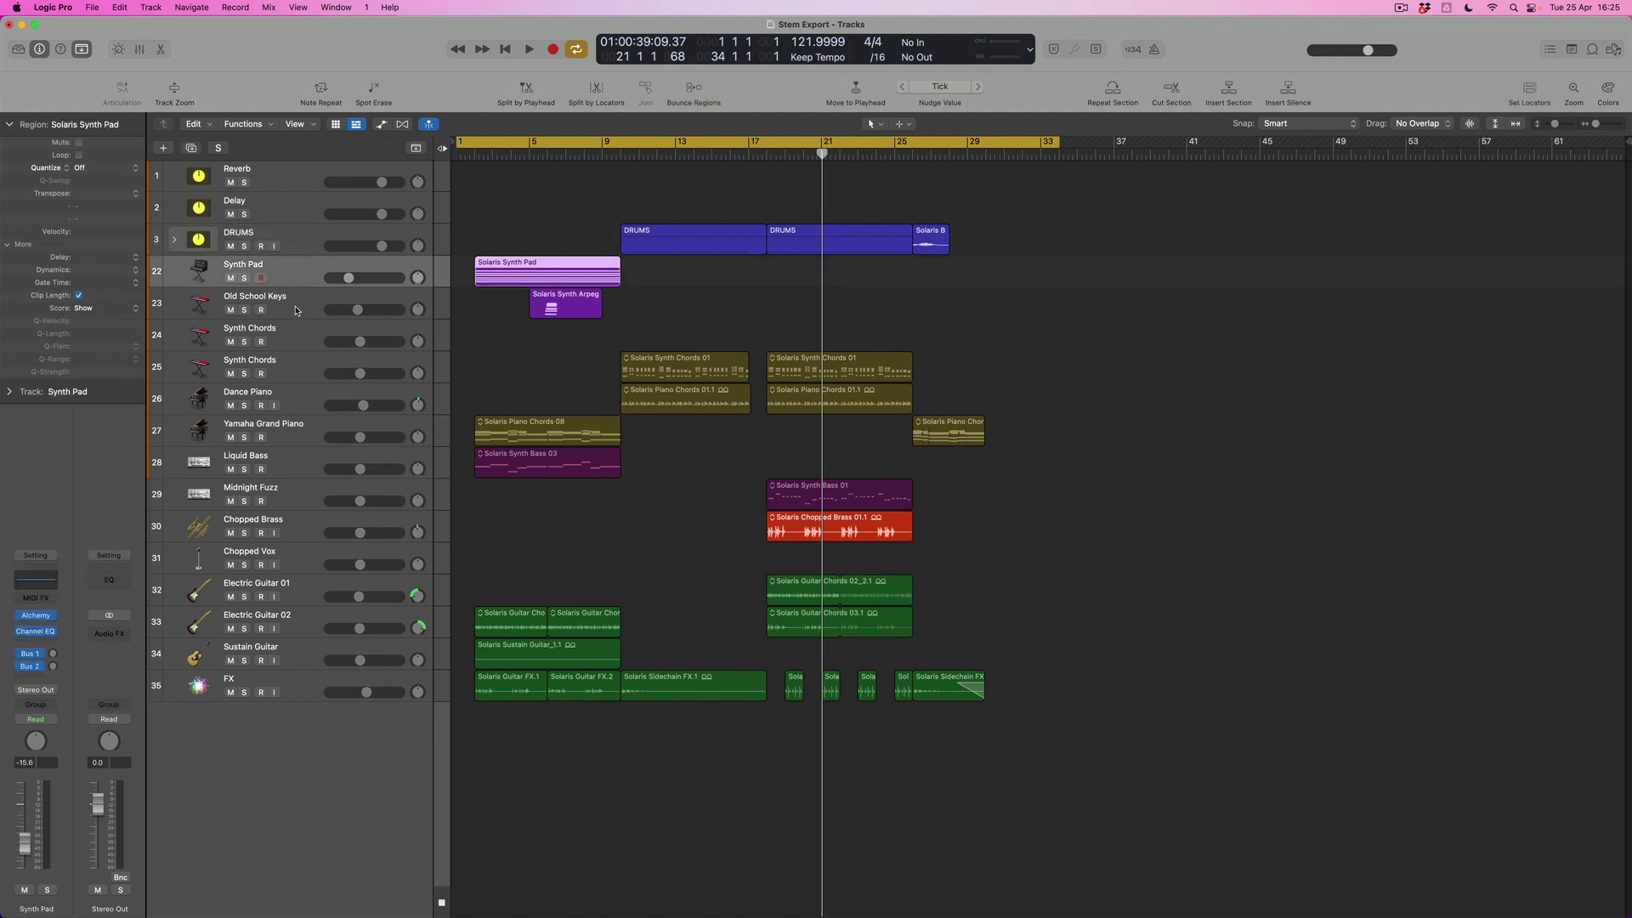
left_click(296, 309, "shift")
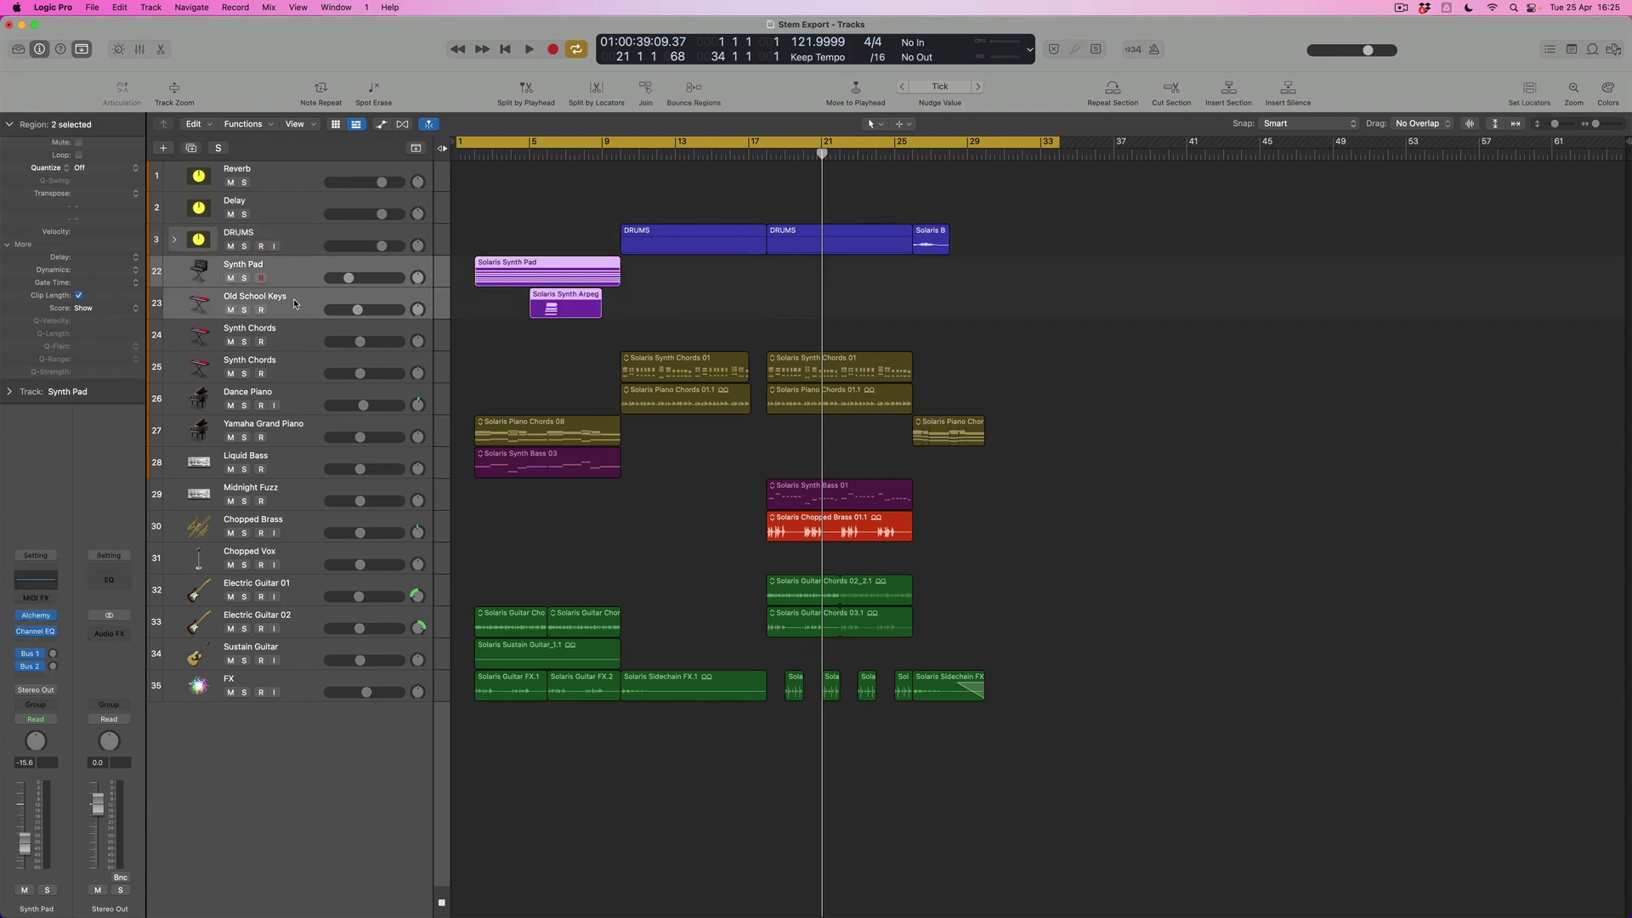
left_click(292, 333, "shift")
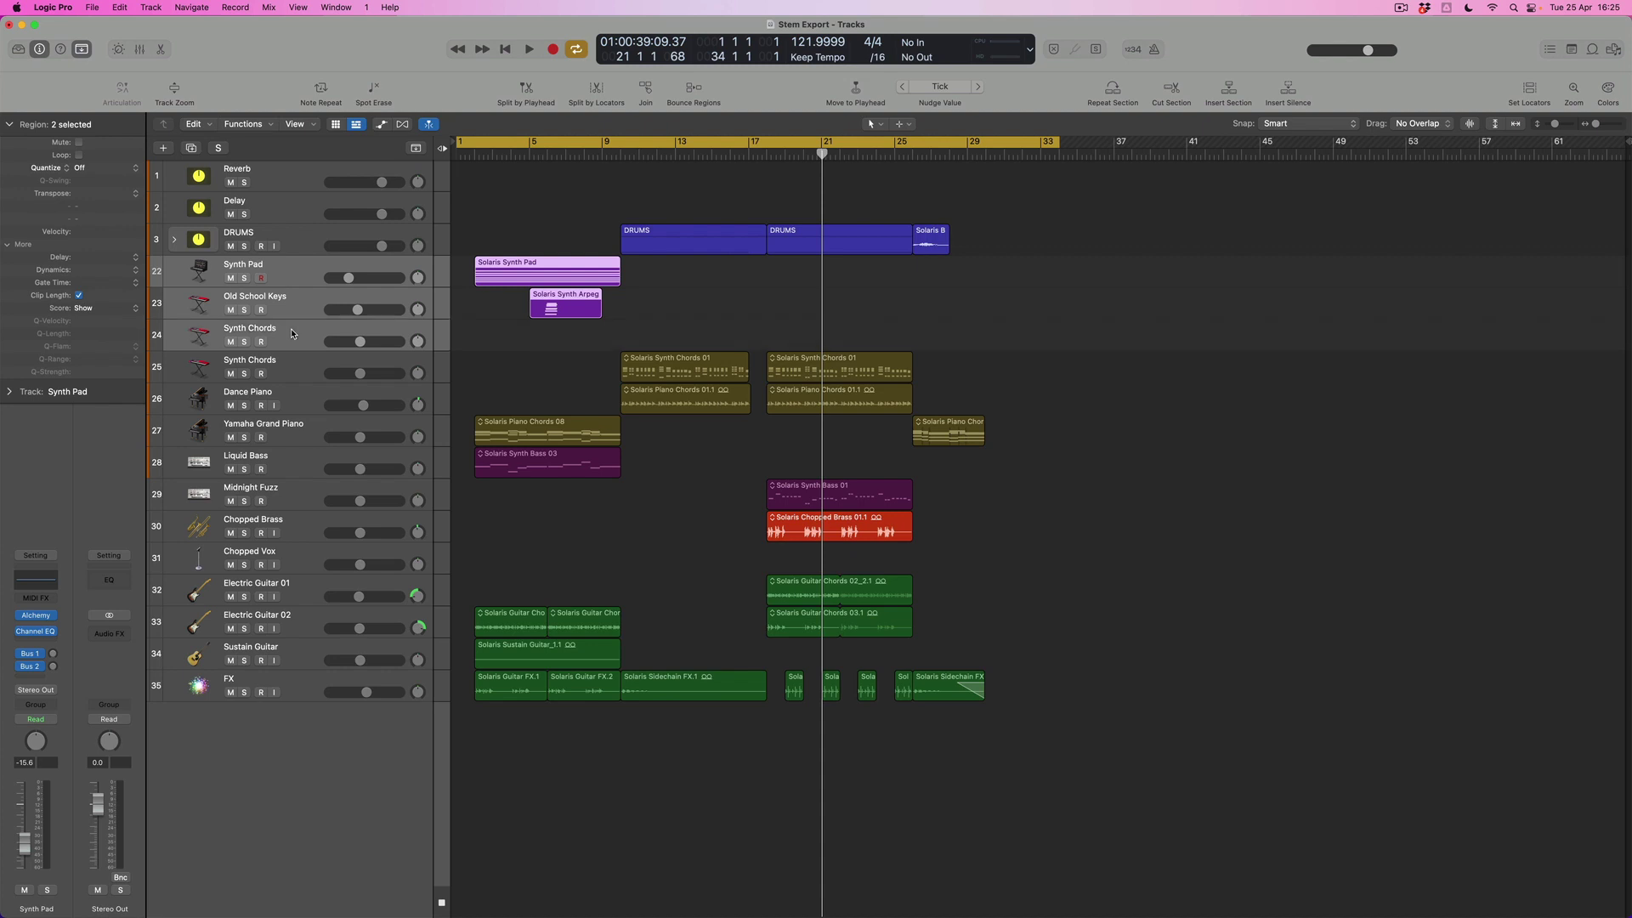
right_click(288, 268)
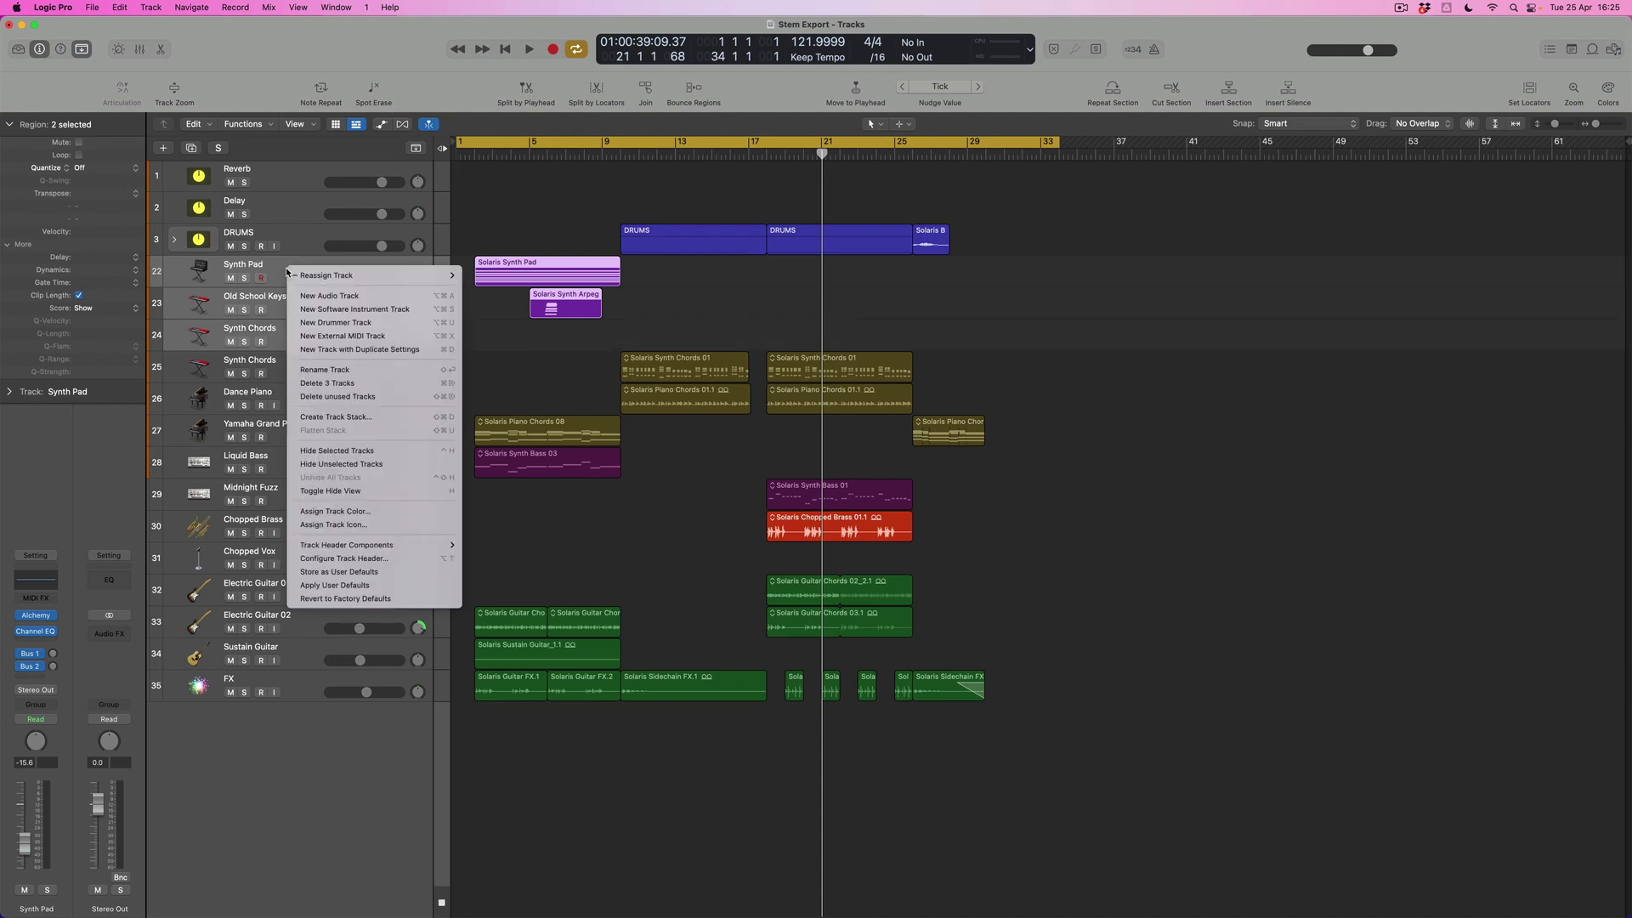
left_click(349, 417)
left_click(914, 526)
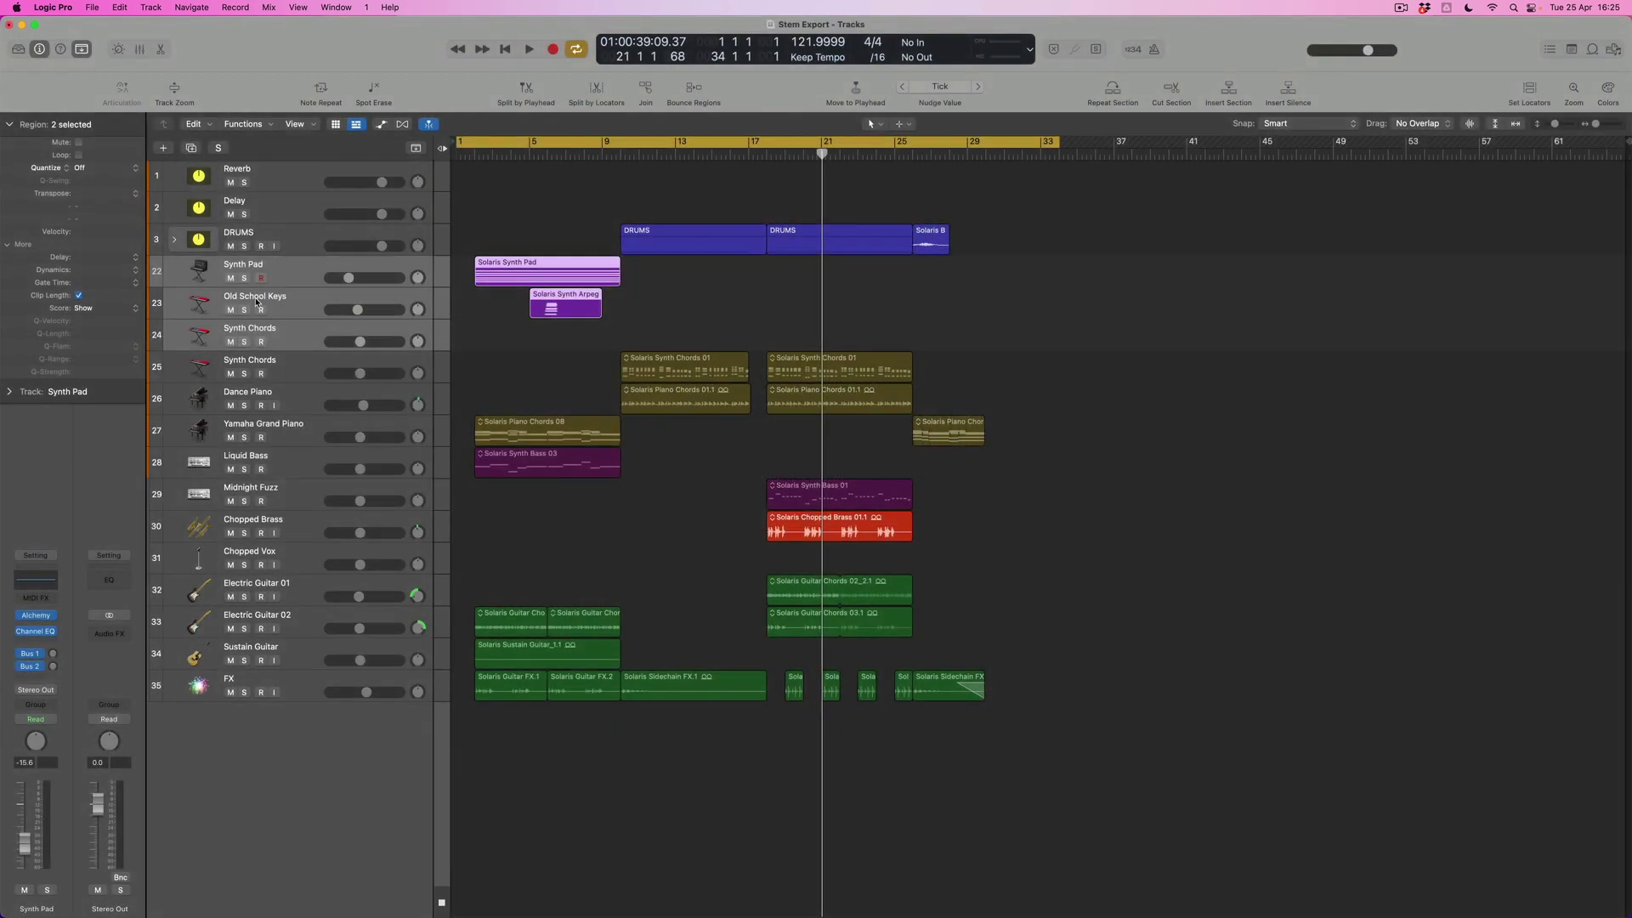
double_click(235, 265)
type("S")
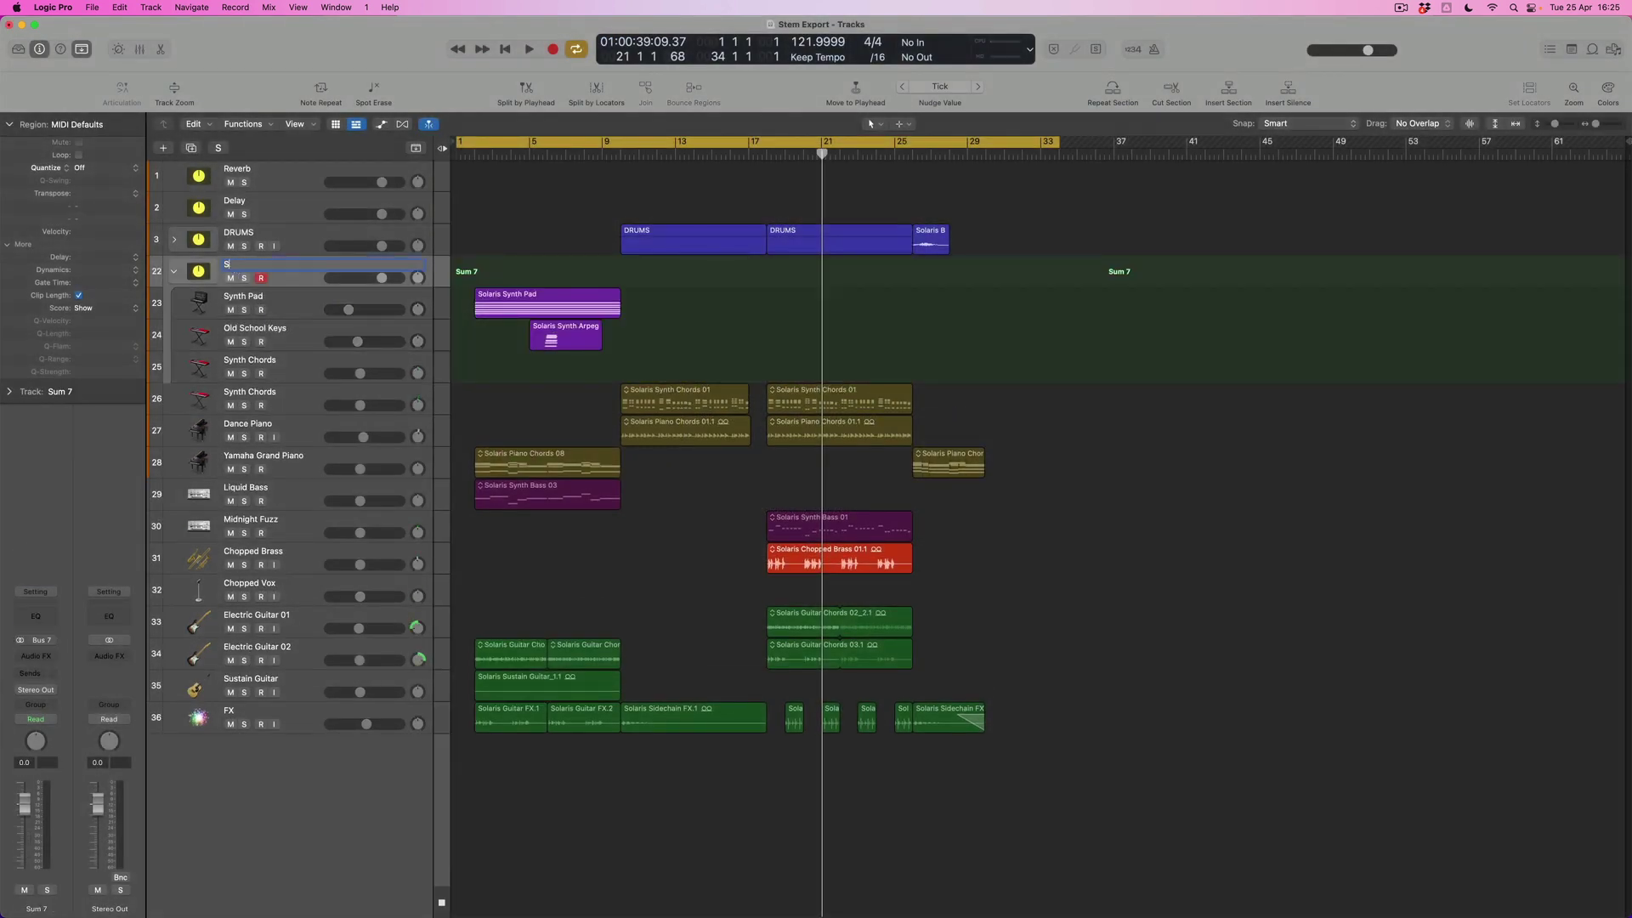
type("YNTHS")
key("Return")
left_click(175, 273)
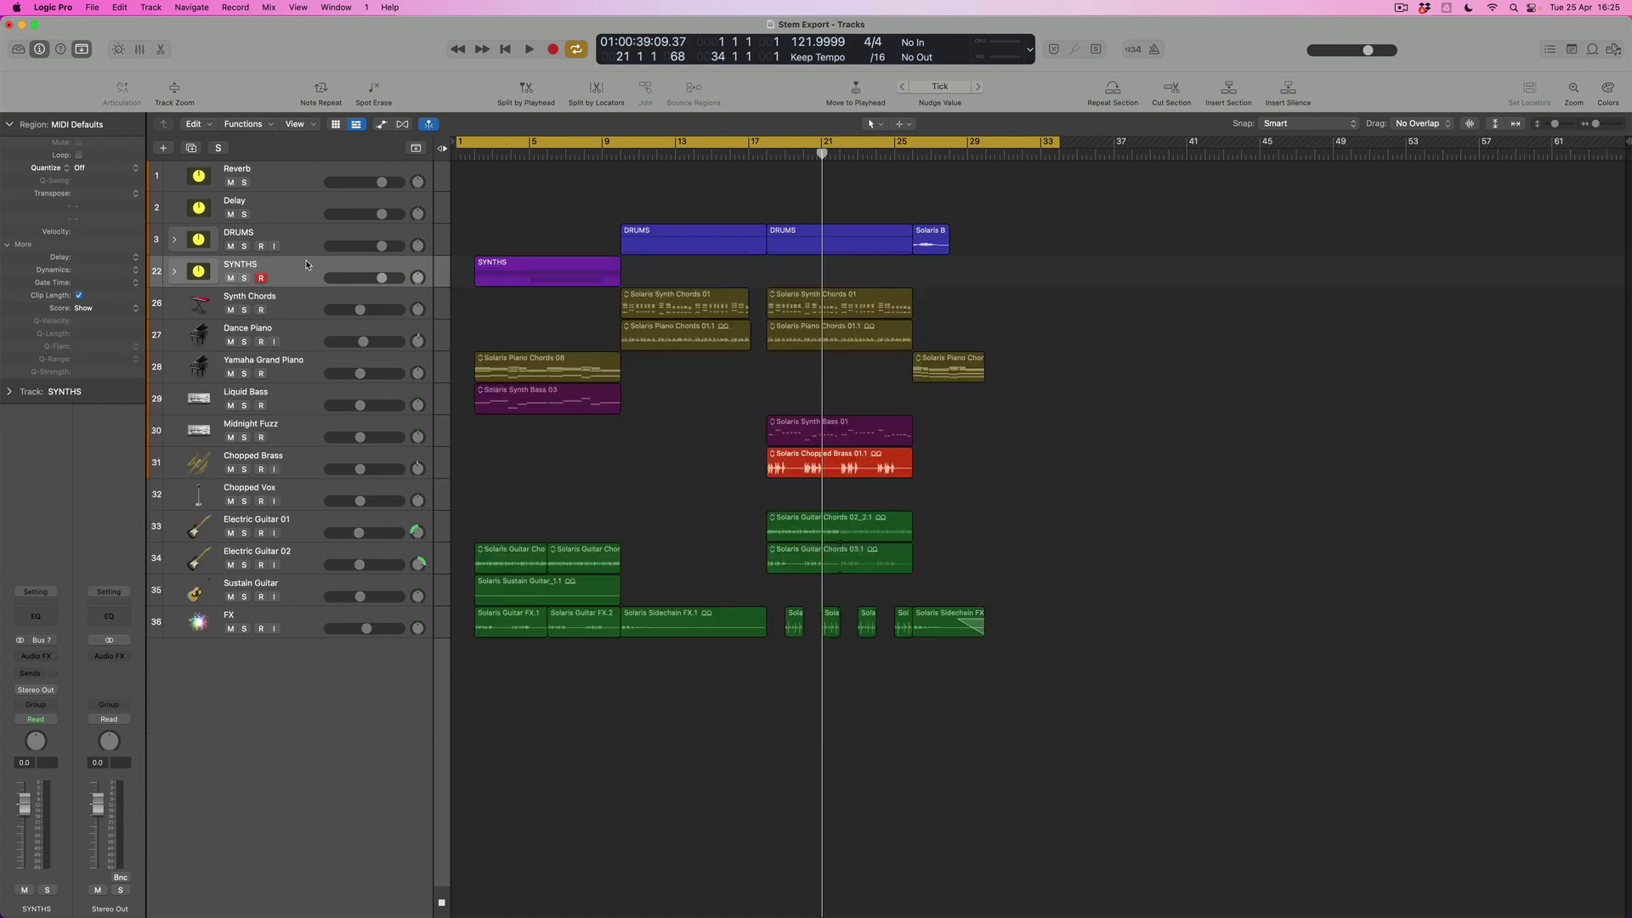
Step: Group the remaining Synth Chords, Dance Piano and Yamaha Grand Piano tracks into a collapsed summing stack named KEYS
left_click(304, 304)
left_click(307, 363, "shift")
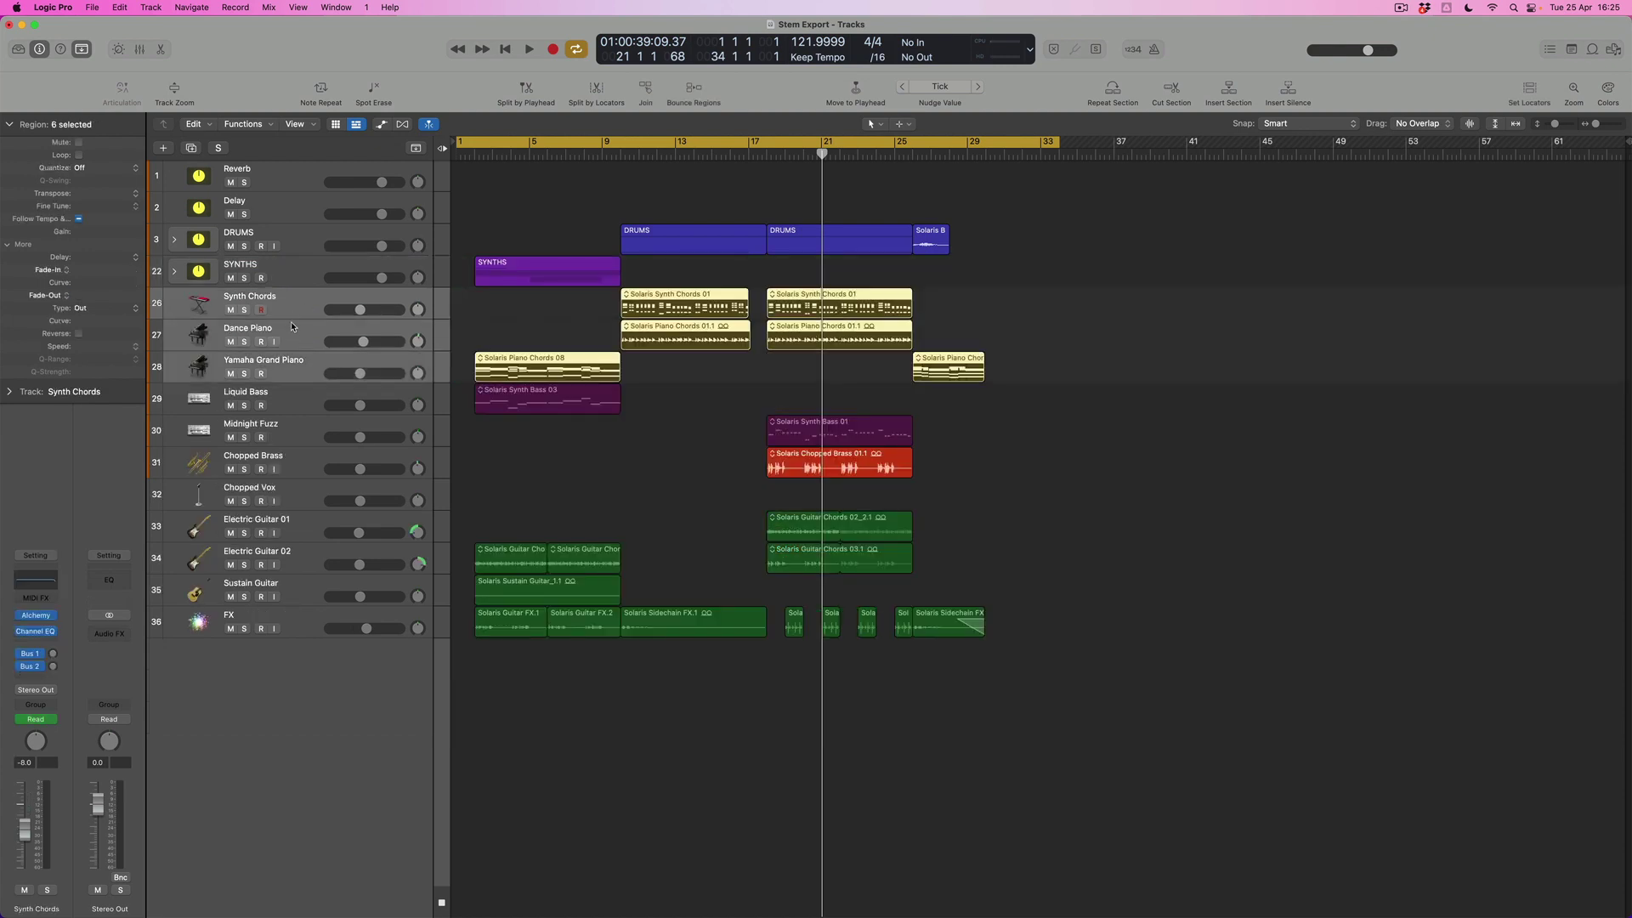
right_click(293, 304)
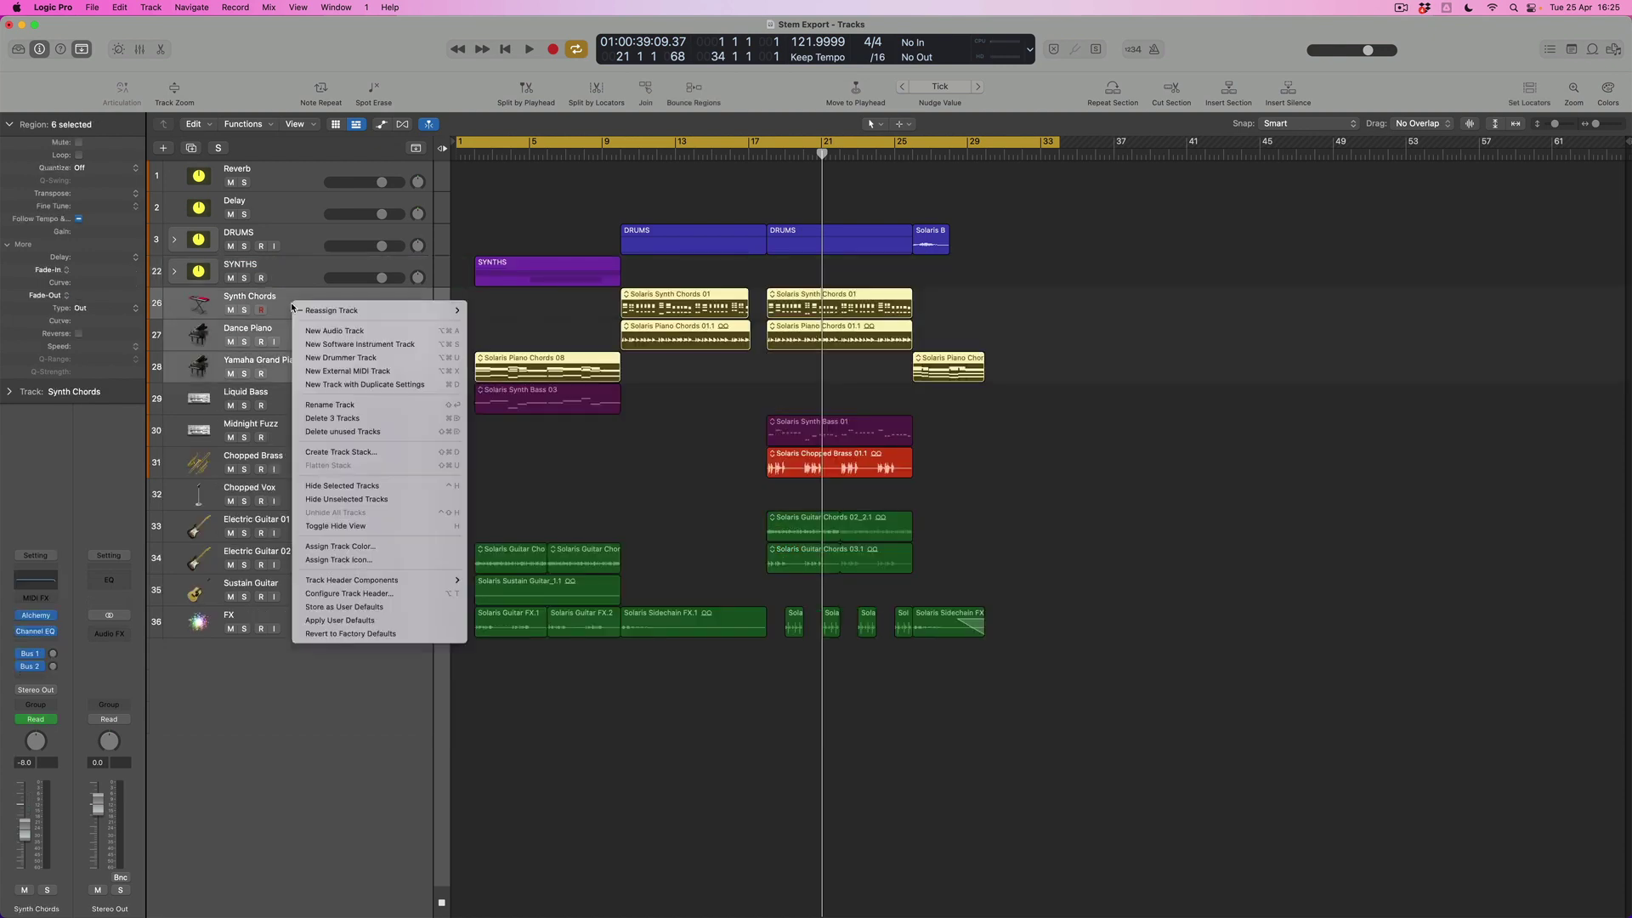
left_click(342, 451)
left_click(915, 526)
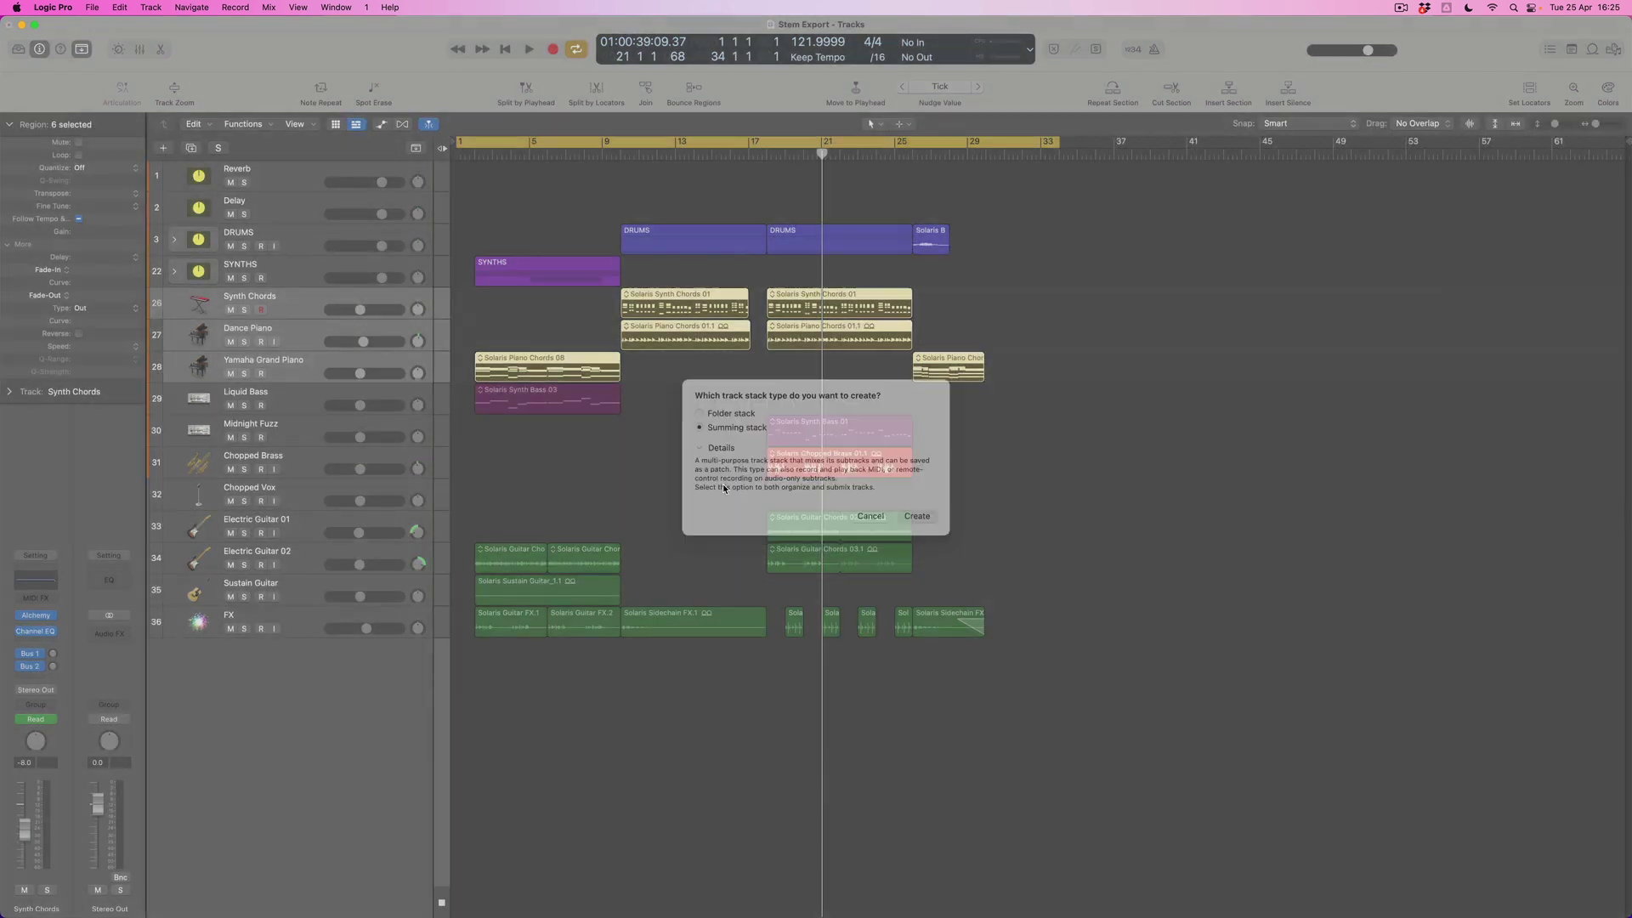
double_click(244, 299)
type("KEYS")
key("Return")
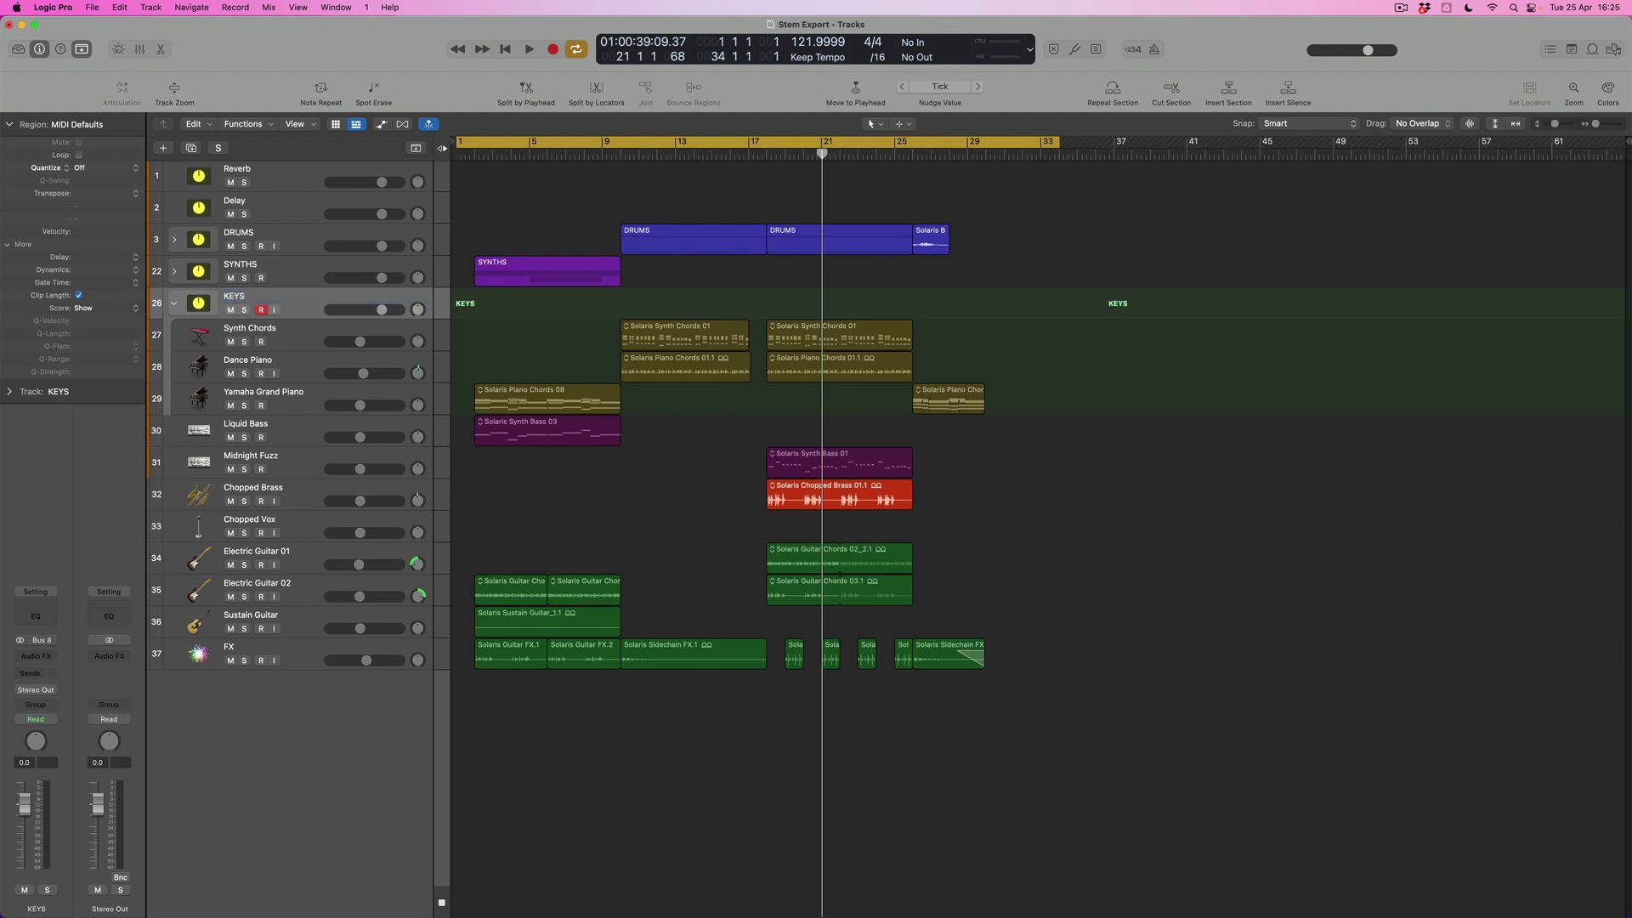
left_click(184, 303)
Step: Group the Liquid Bass and Midnight Fuzz tracks into a summing stack, name it BASSES and collapse it
left_click(290, 335)
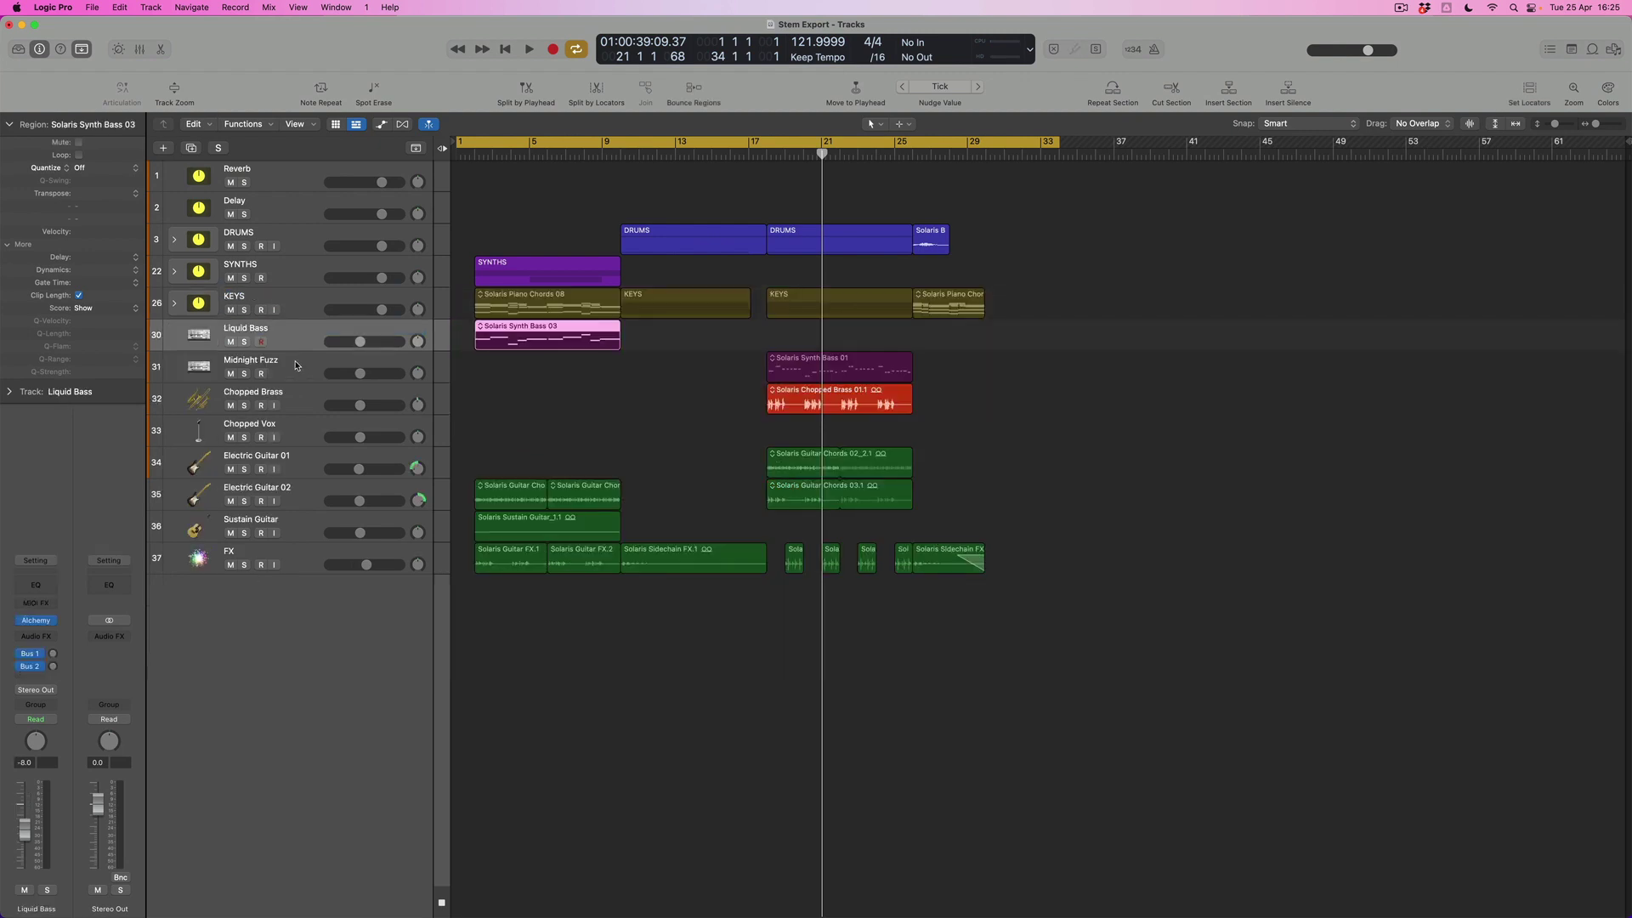
left_click_drag(296, 365, 296, 340)
right_click(296, 338)
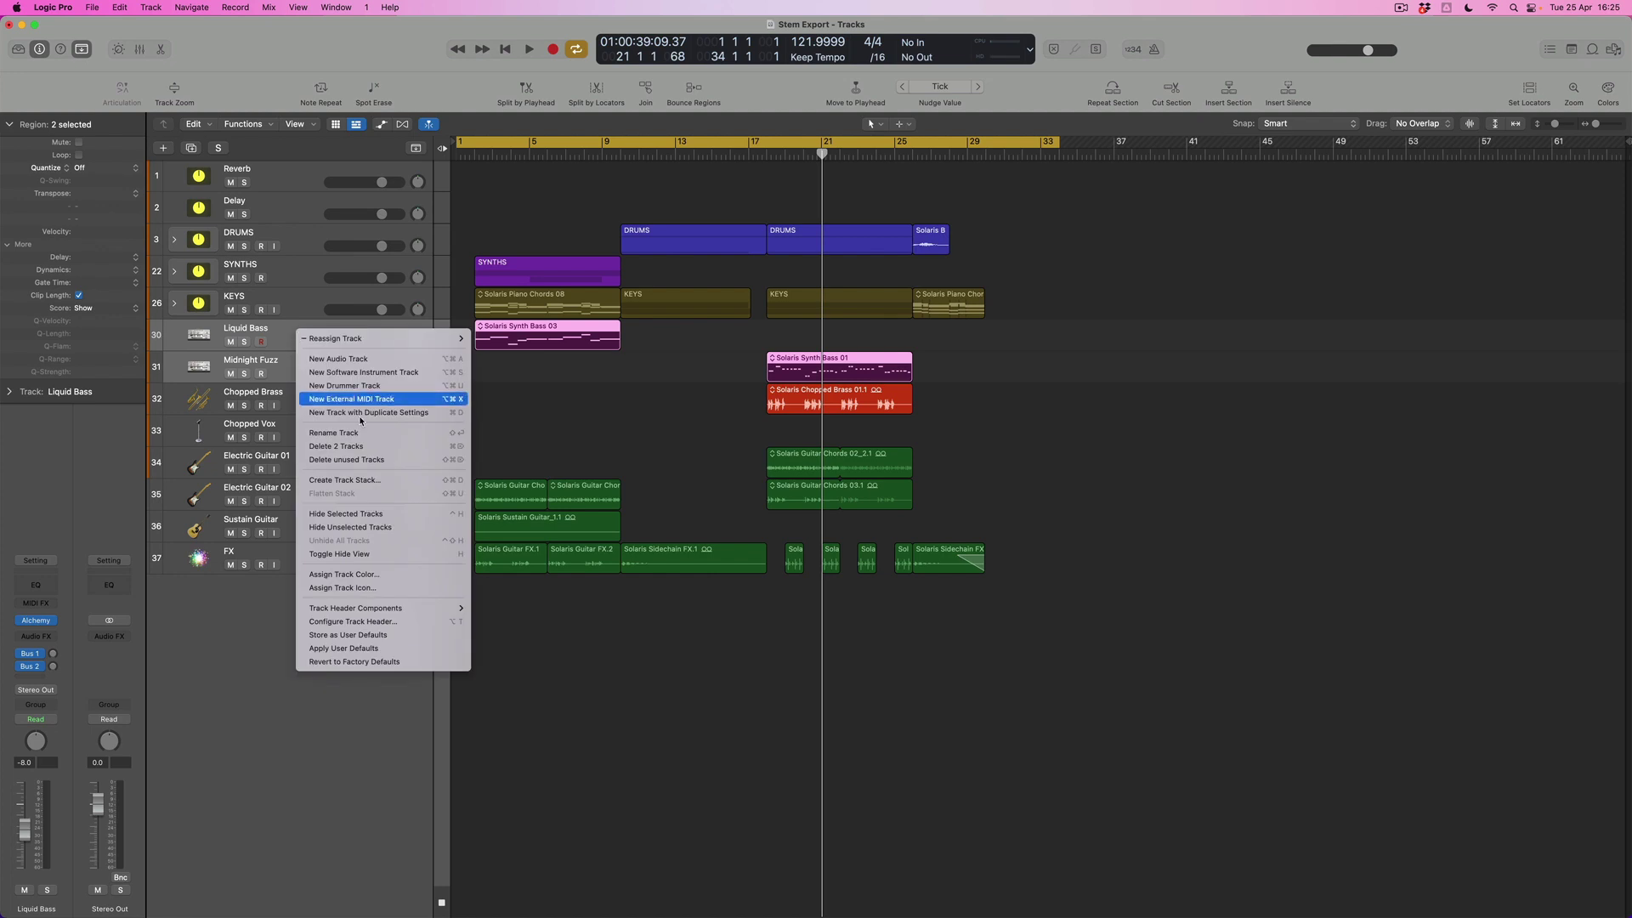
left_click(357, 478)
left_click(917, 524)
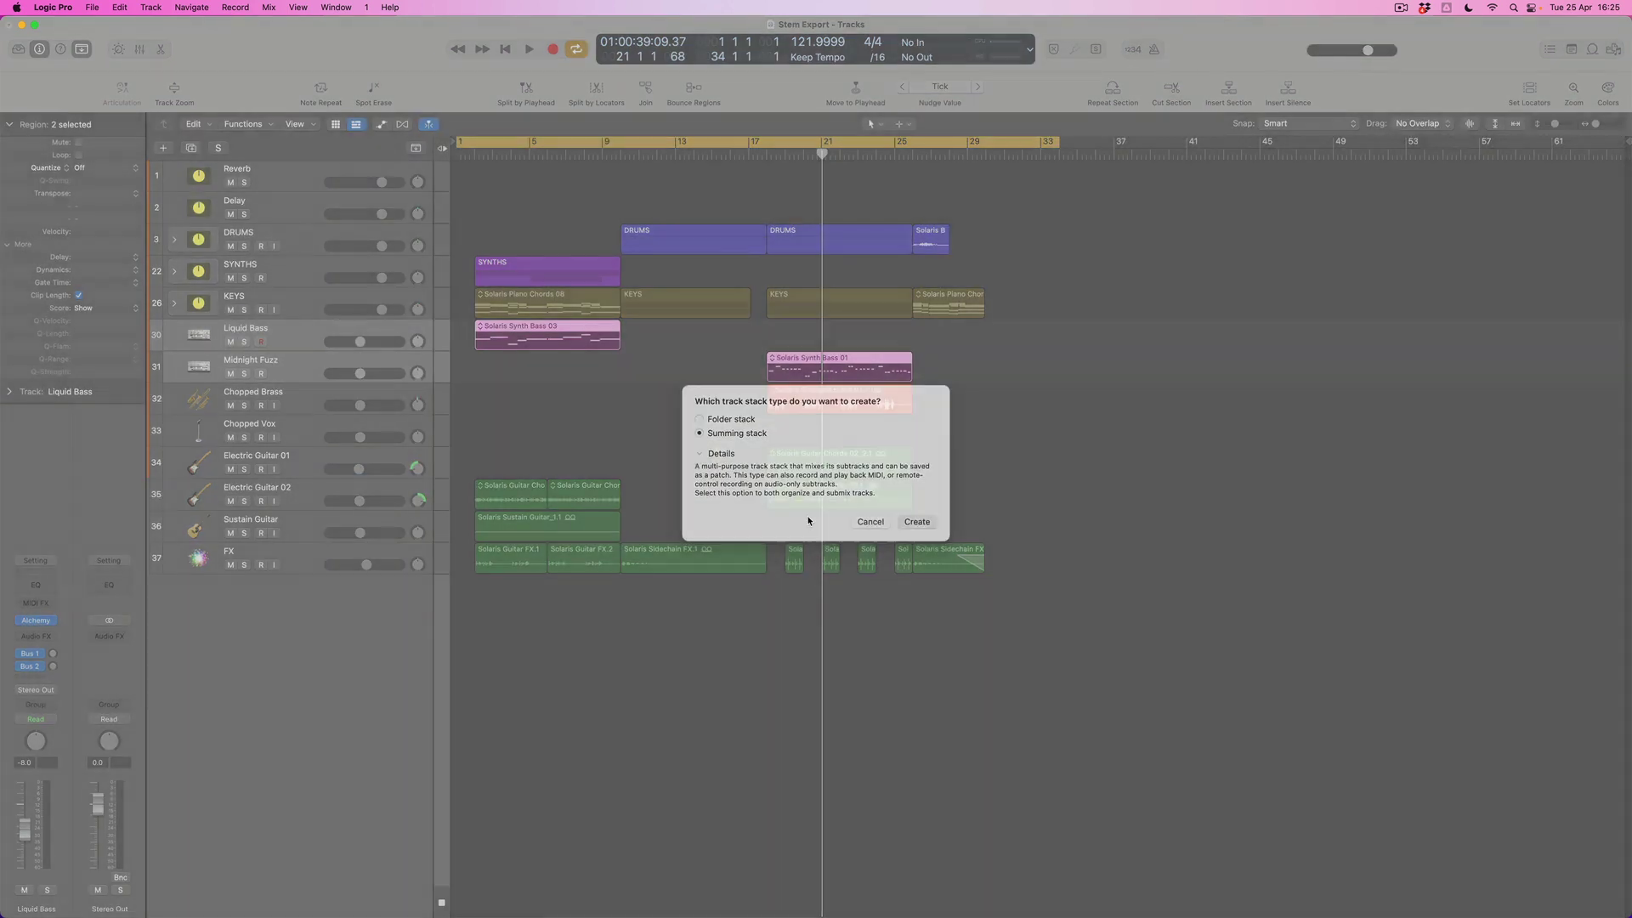
double_click(242, 332)
type("BASSES")
key("Return")
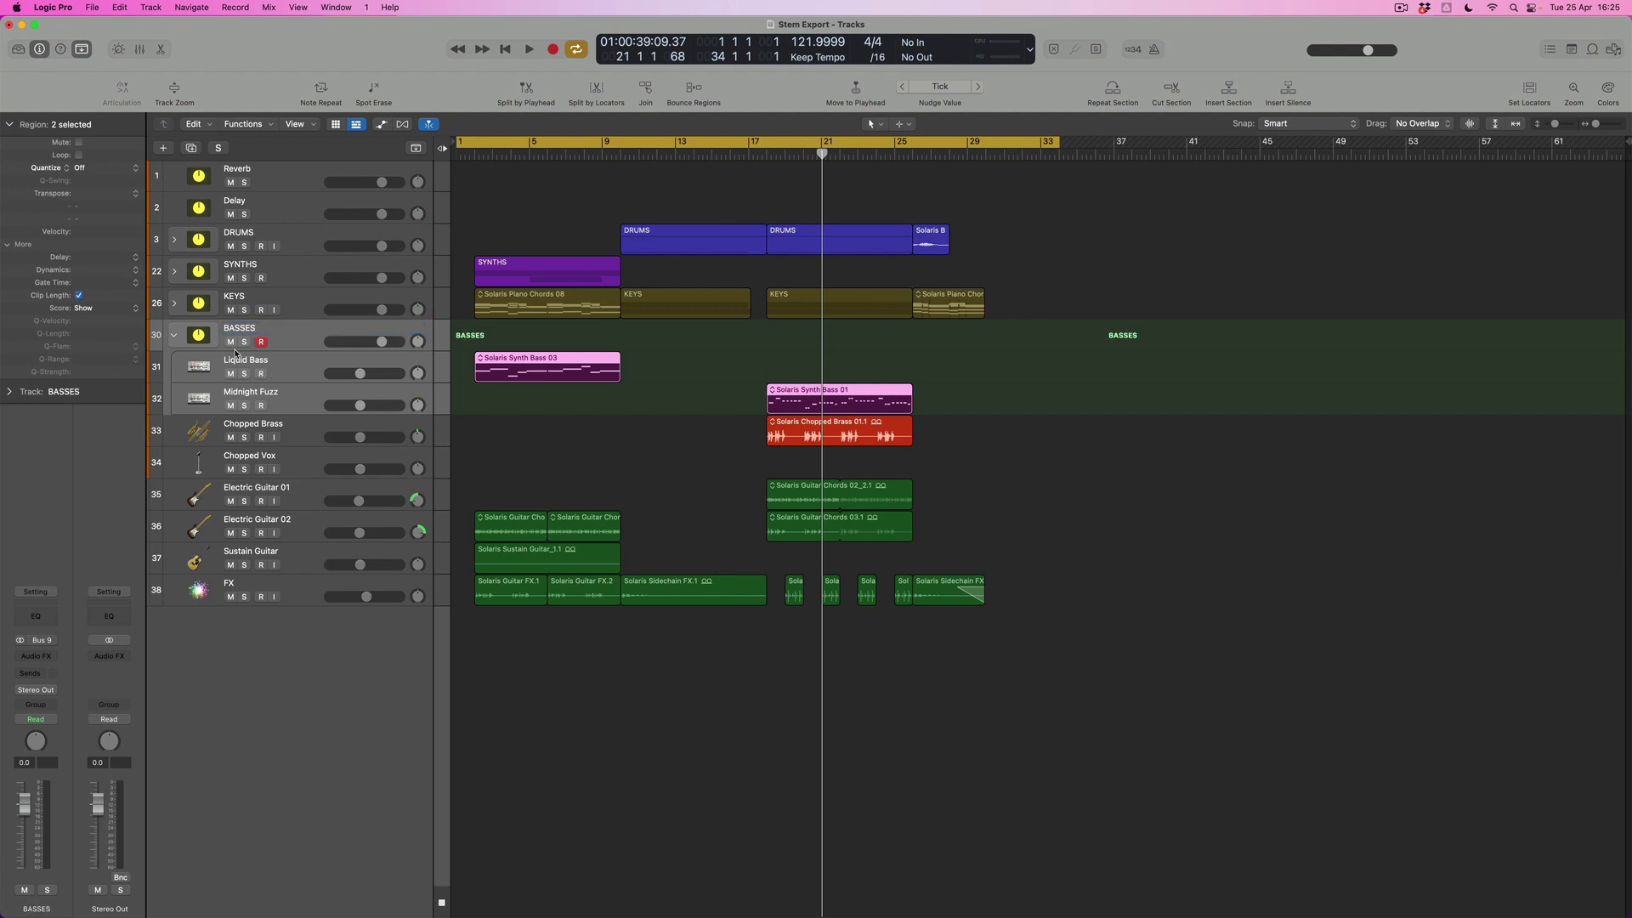
left_click(175, 338)
Step: Put the Chopped Brass track into its own summing stack, name it BRASS and collapse it
left_click(312, 366)
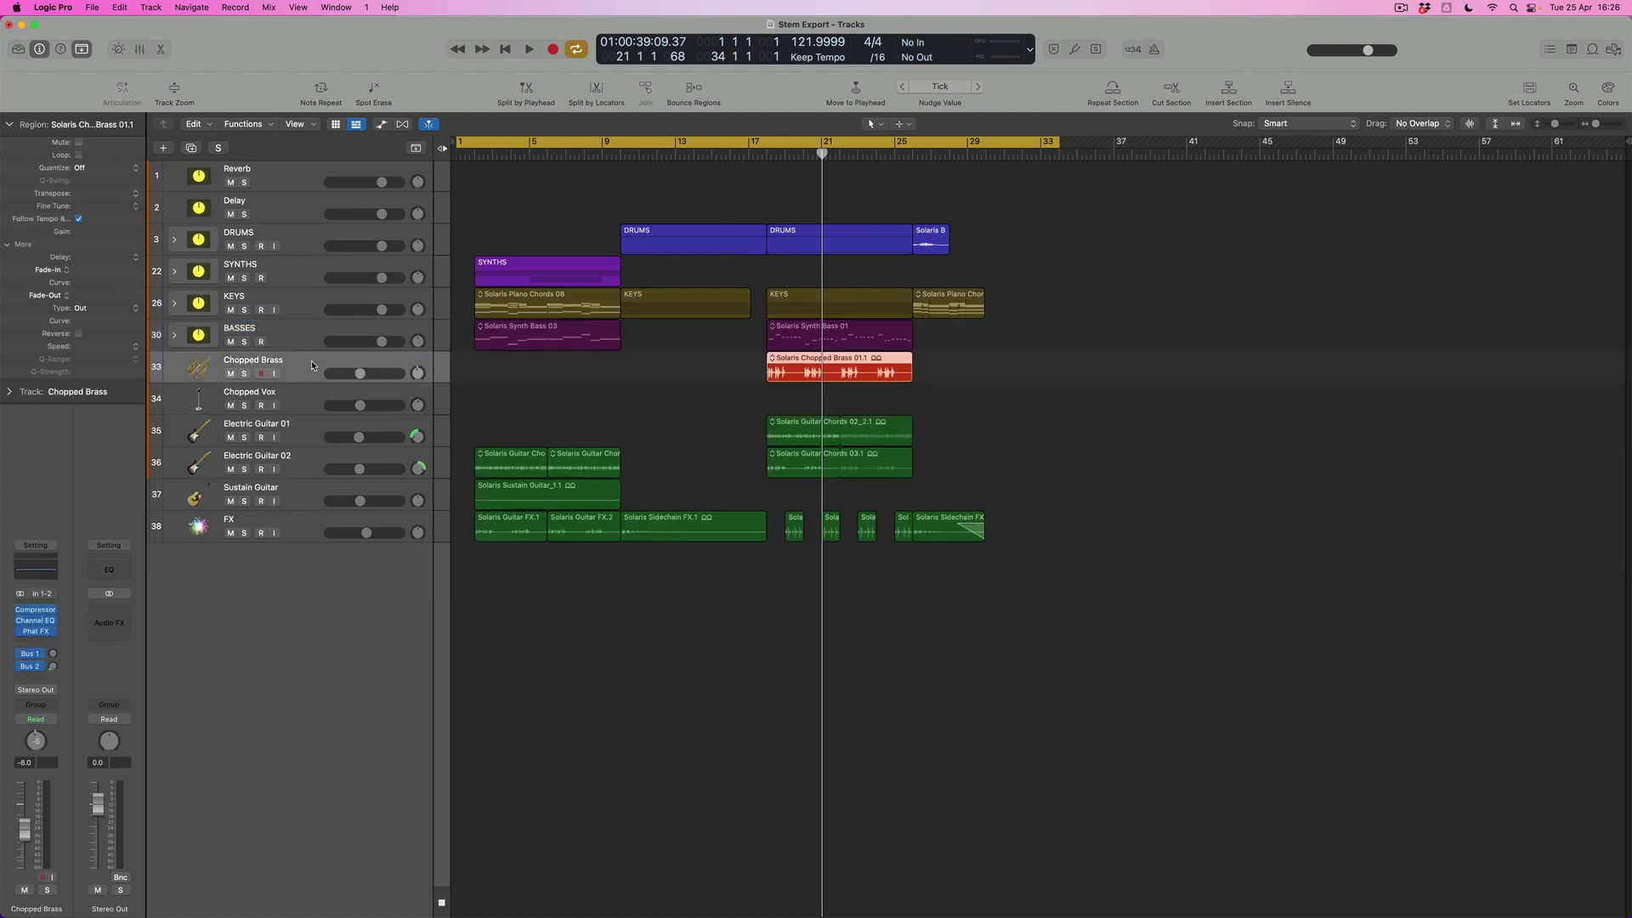
right_click(295, 363)
left_click(365, 508)
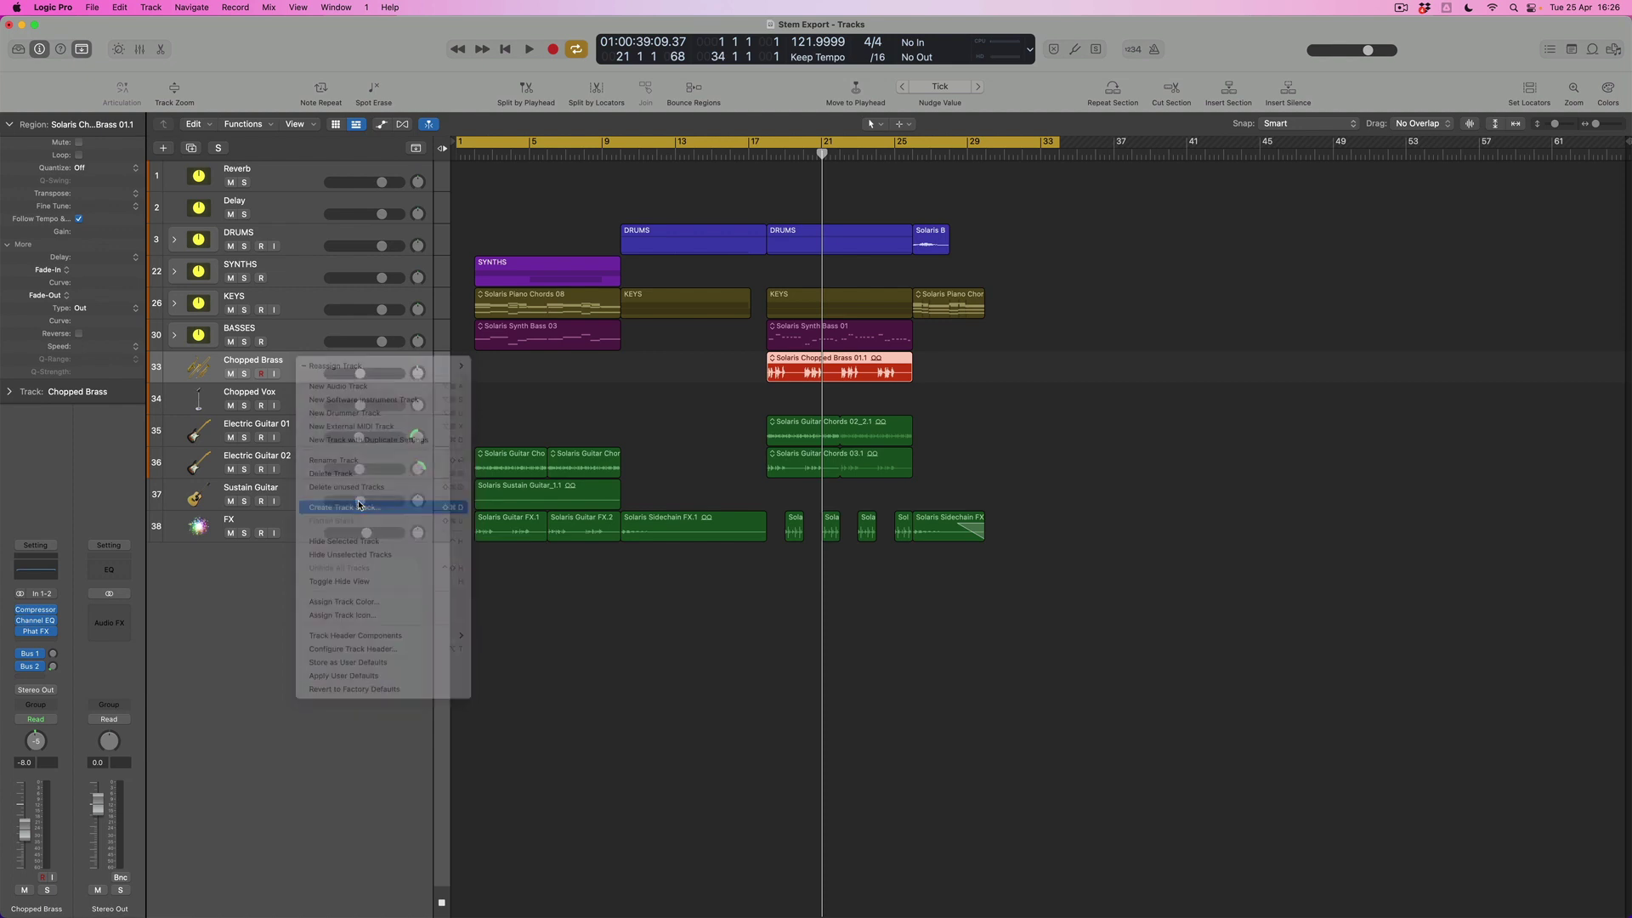
left_click(914, 526)
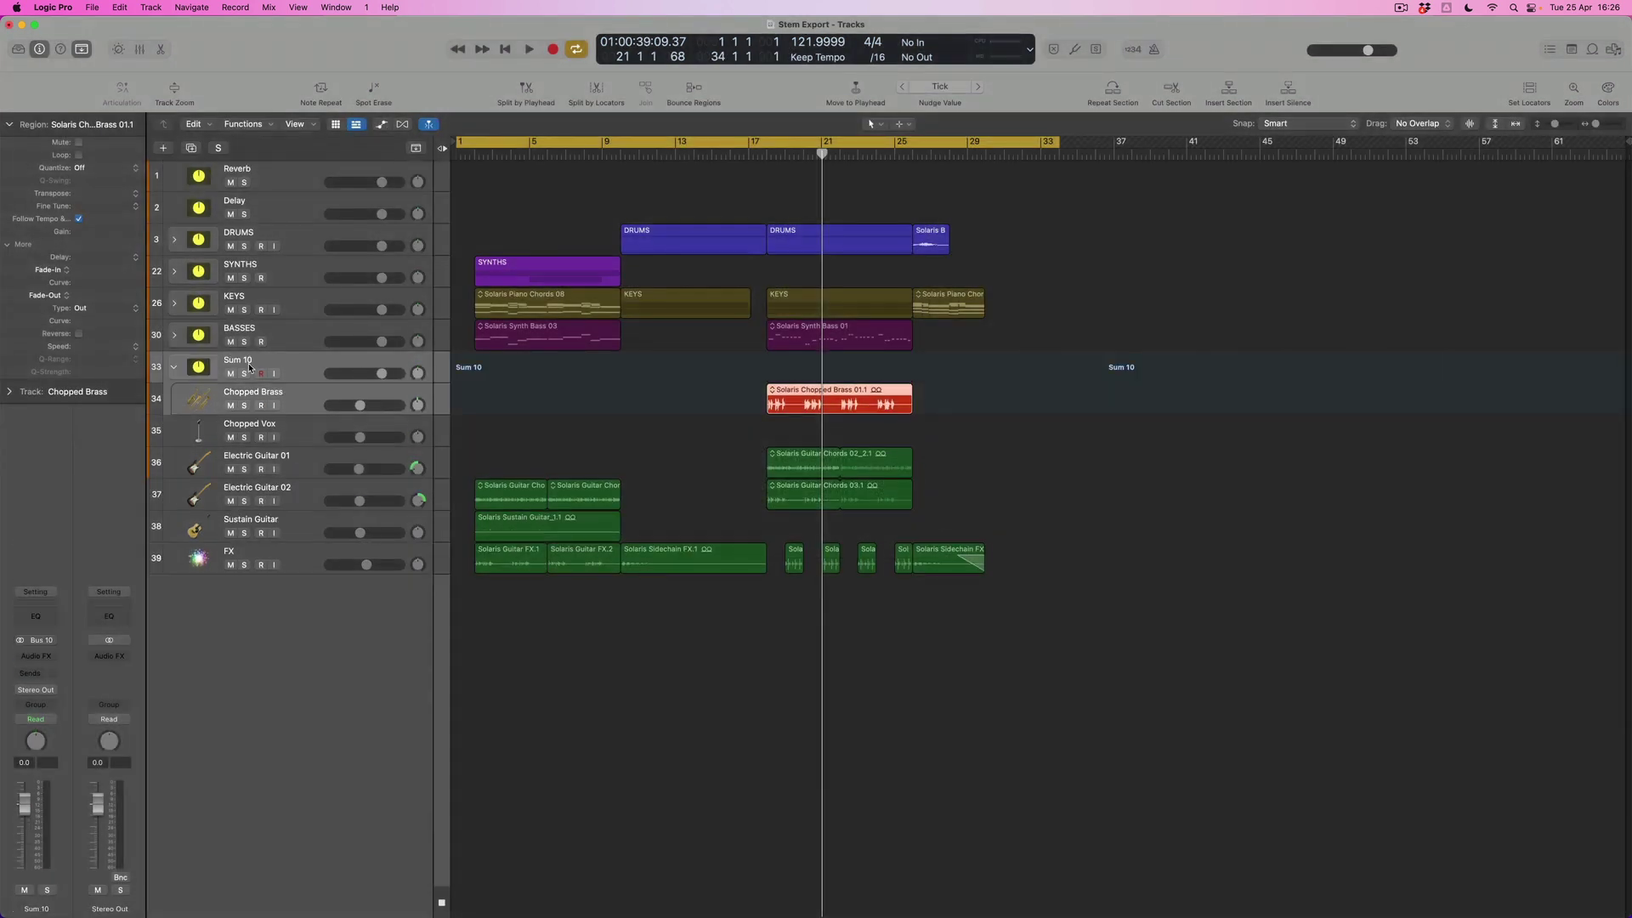
double_click(249, 361)
type("BRASS")
key("Return")
left_click(175, 368)
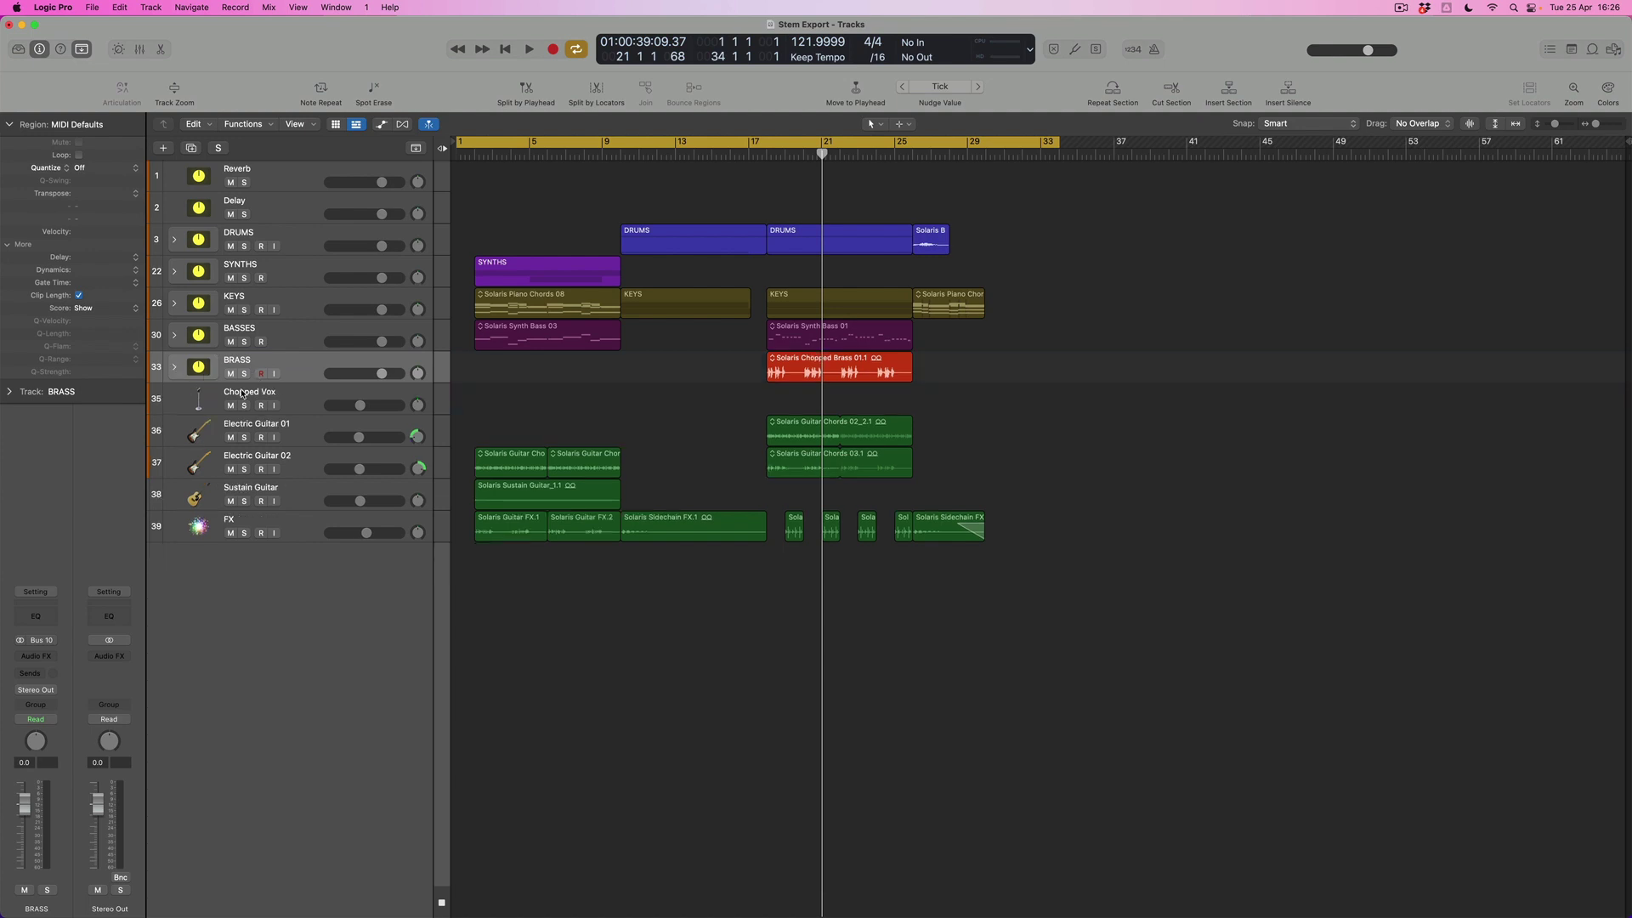
Step: Delete the empty Chopped Vox track below the BRASS stack
left_click(290, 400)
key("super+BackSpace")
left_click(854, 321)
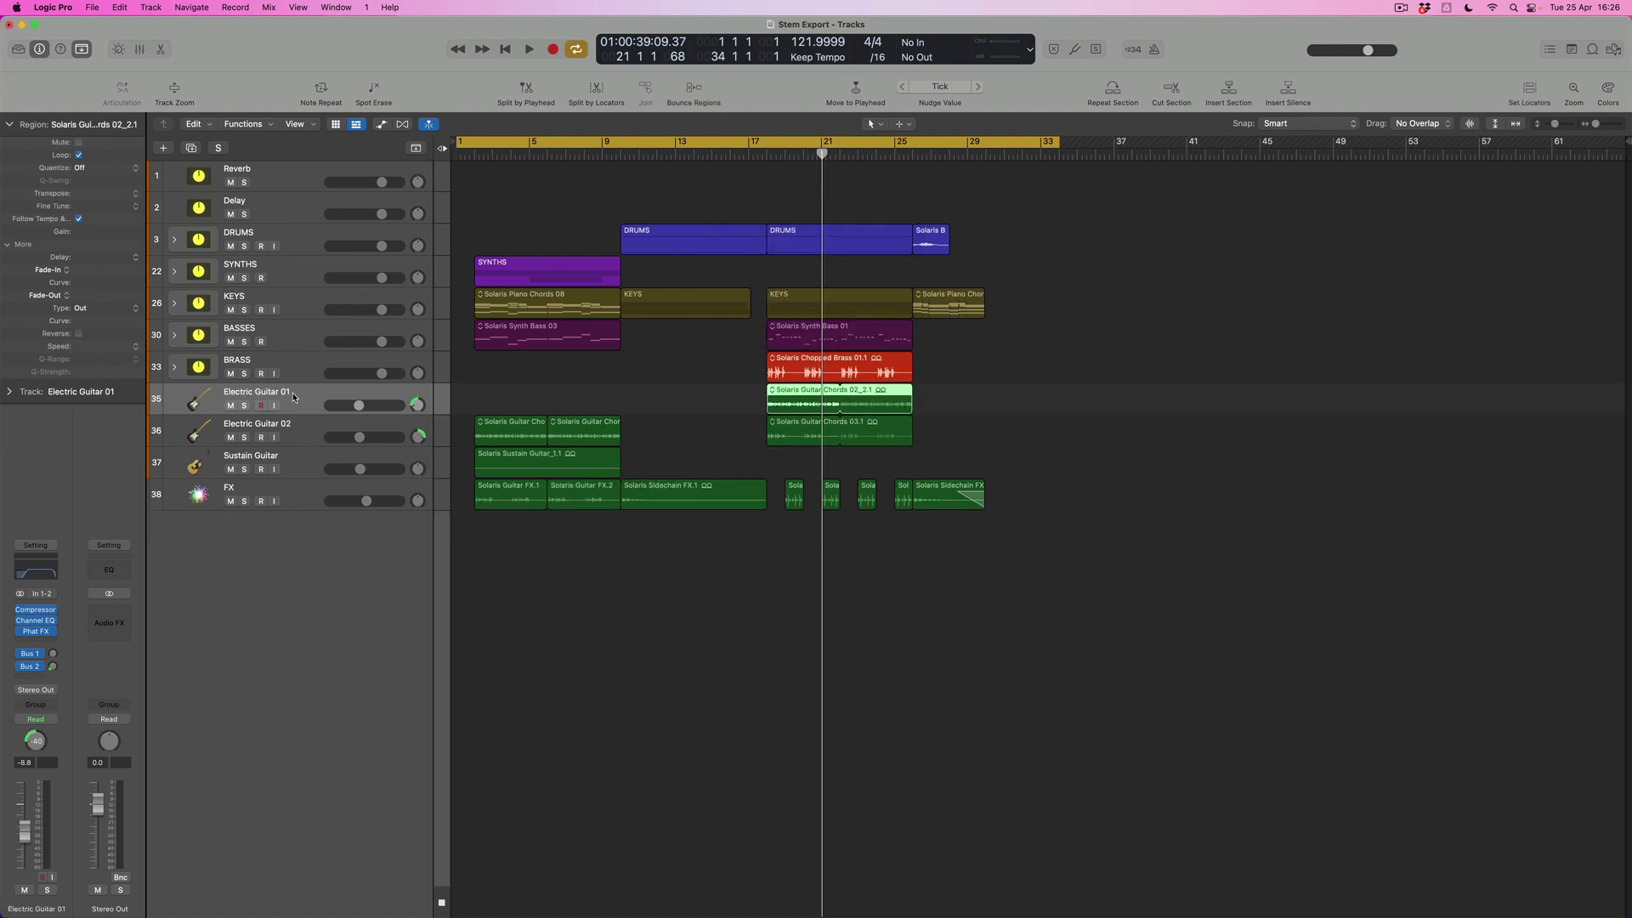
Step: Group the tracks from Electric Guitar 01 to FX into a summing stack, name it GUITAR and collapse it
left_click(302, 501, "shift")
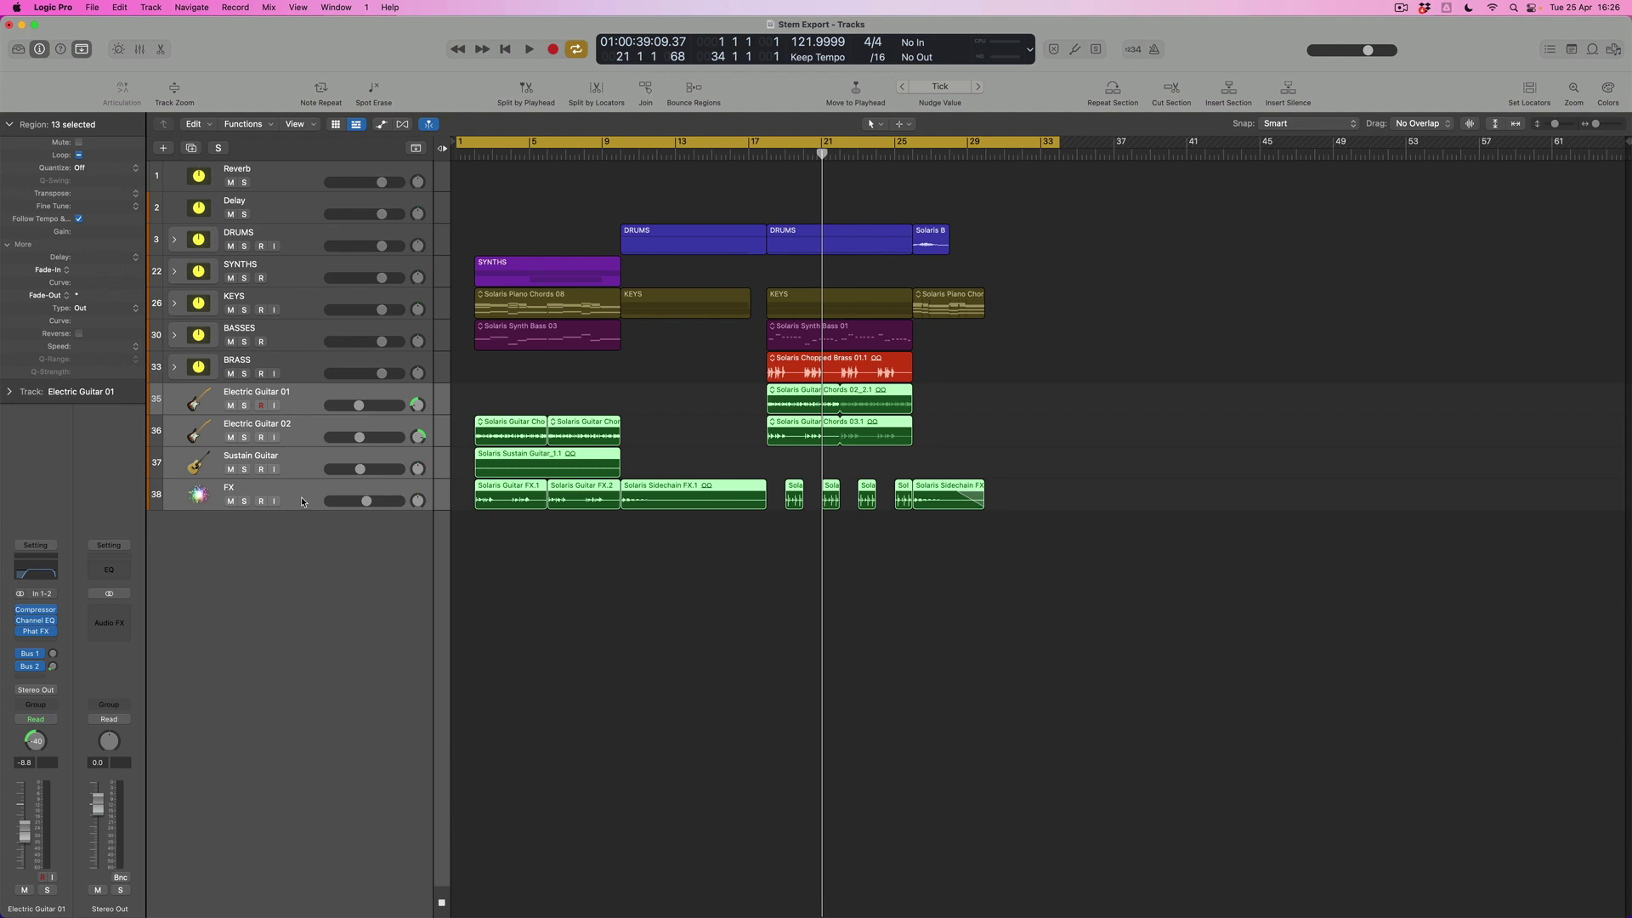
right_click(299, 396)
left_click(345, 543)
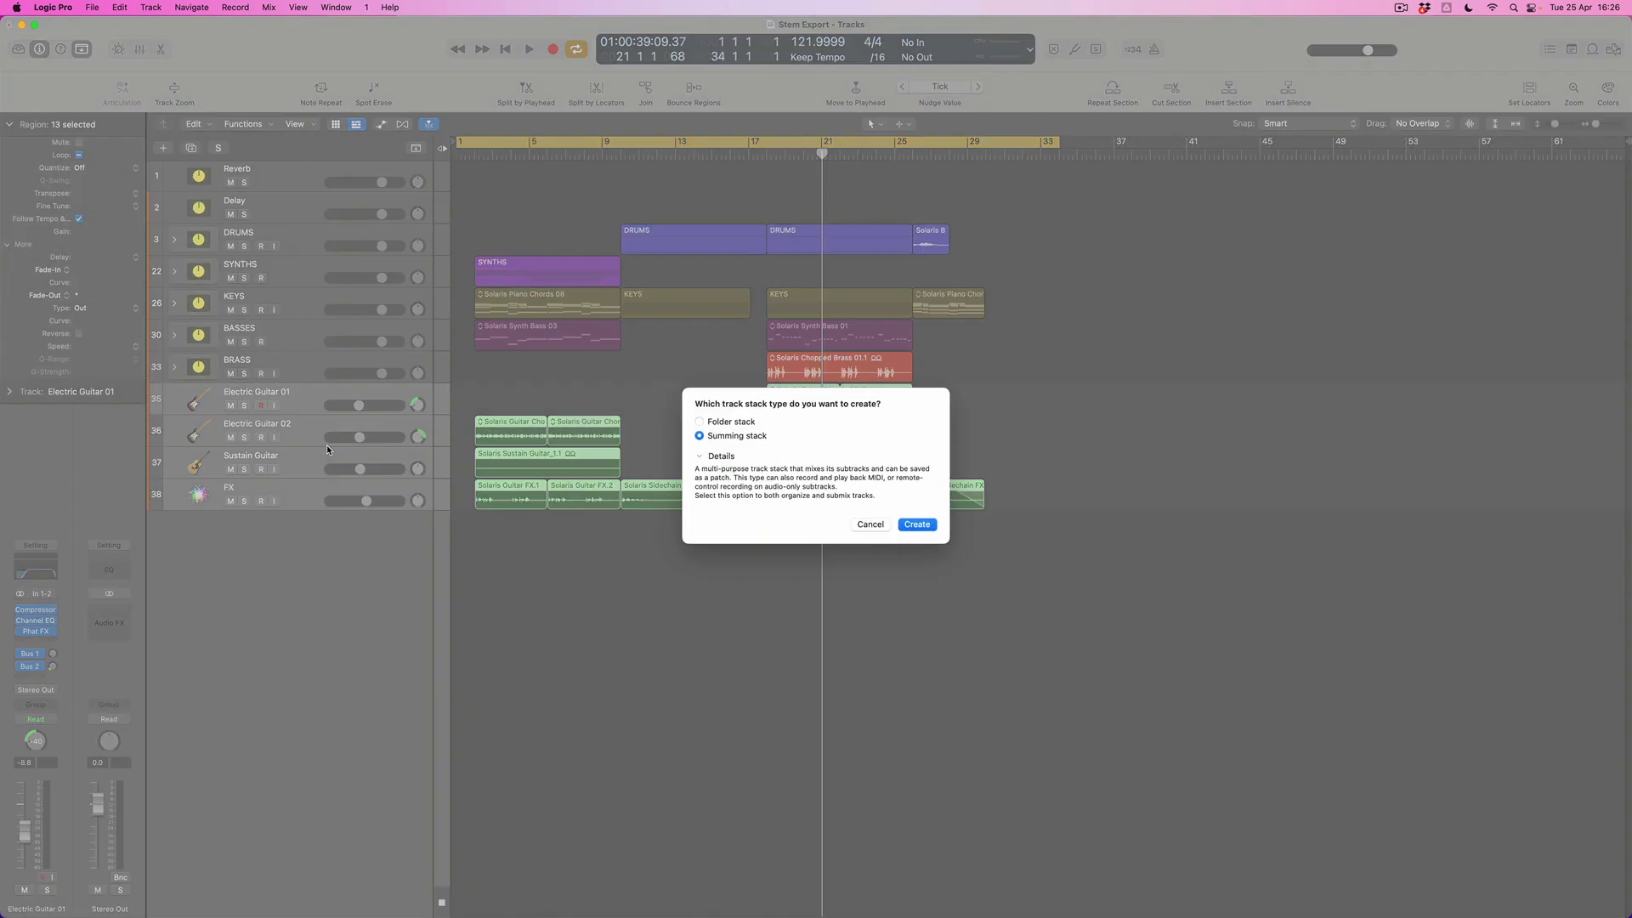
left_click(915, 525)
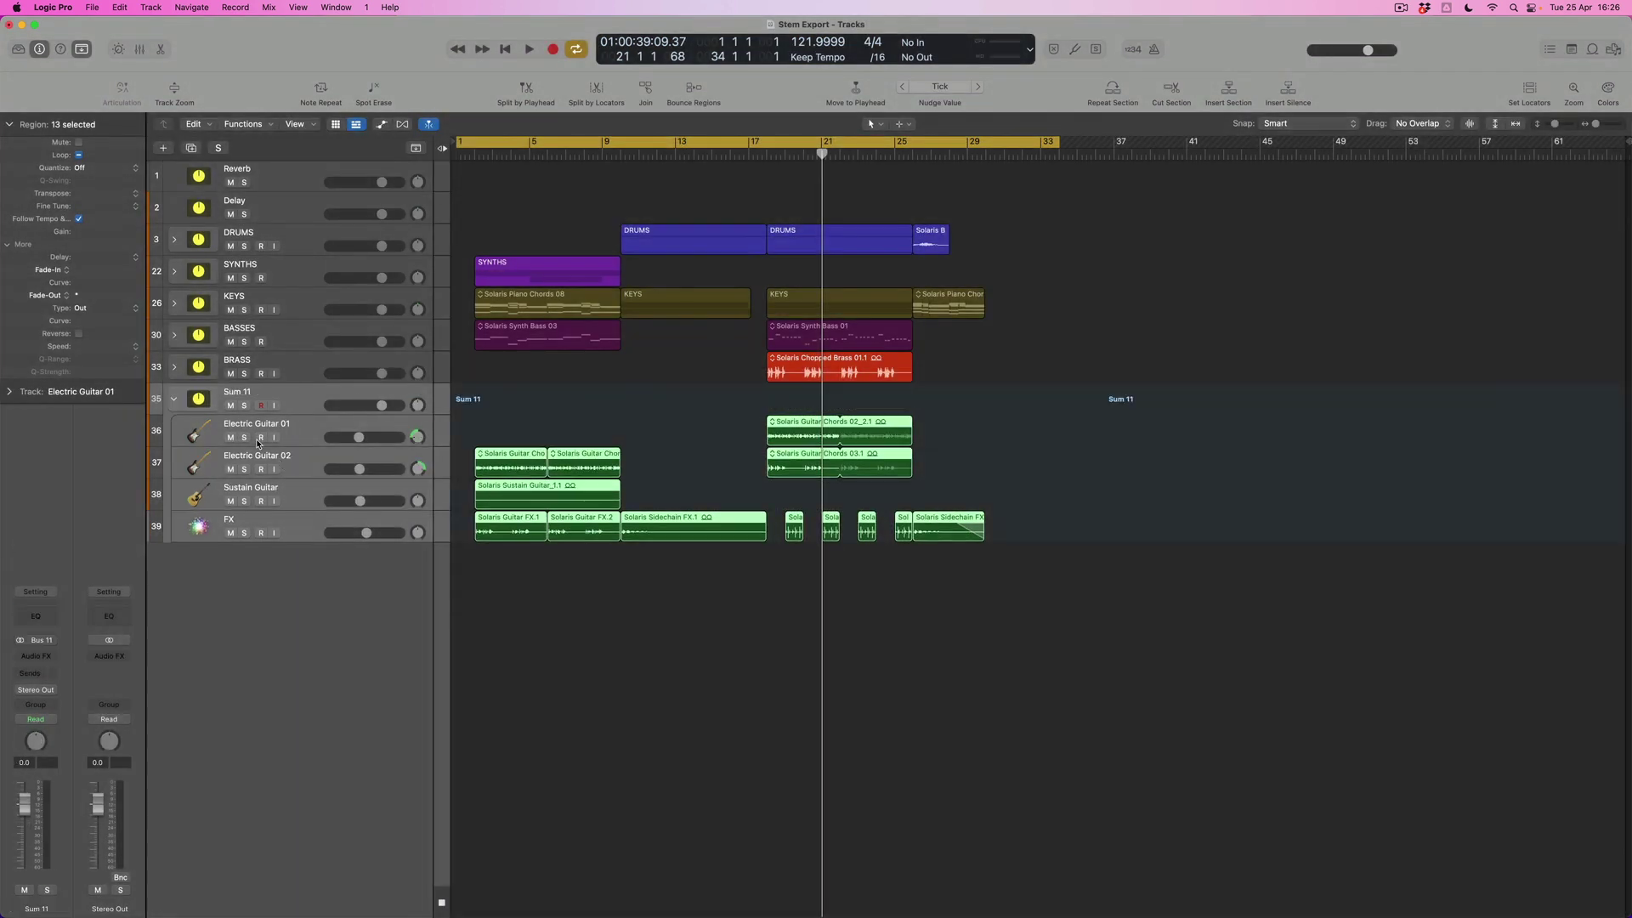
double_click(245, 391)
type("GUI")
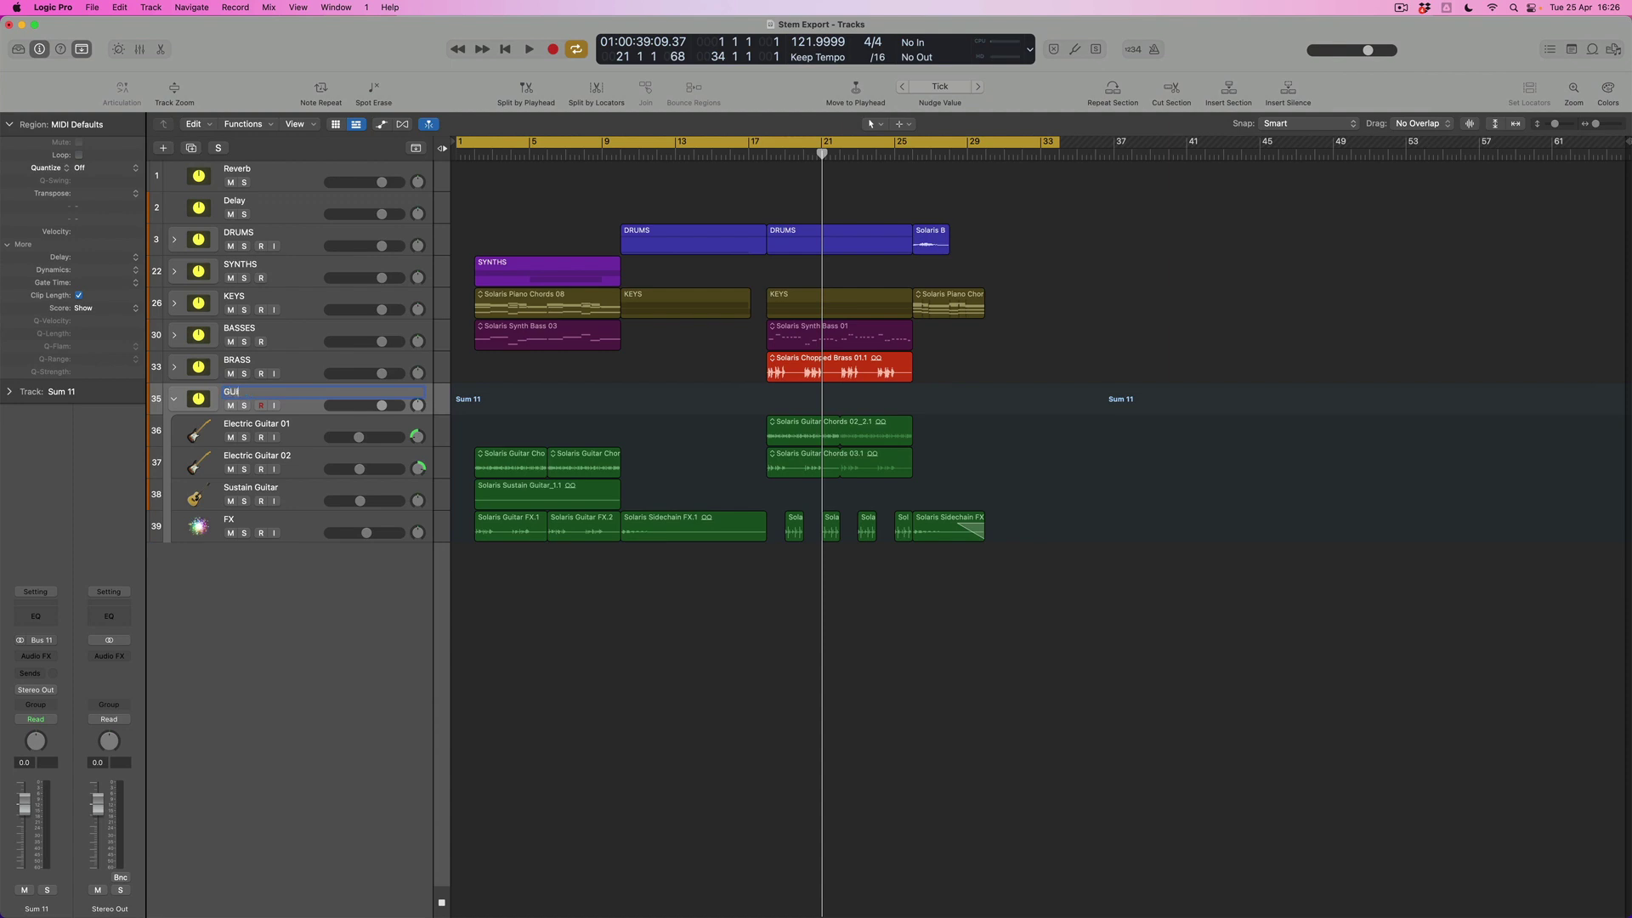
type("TAR")
key("Return")
left_click(174, 401)
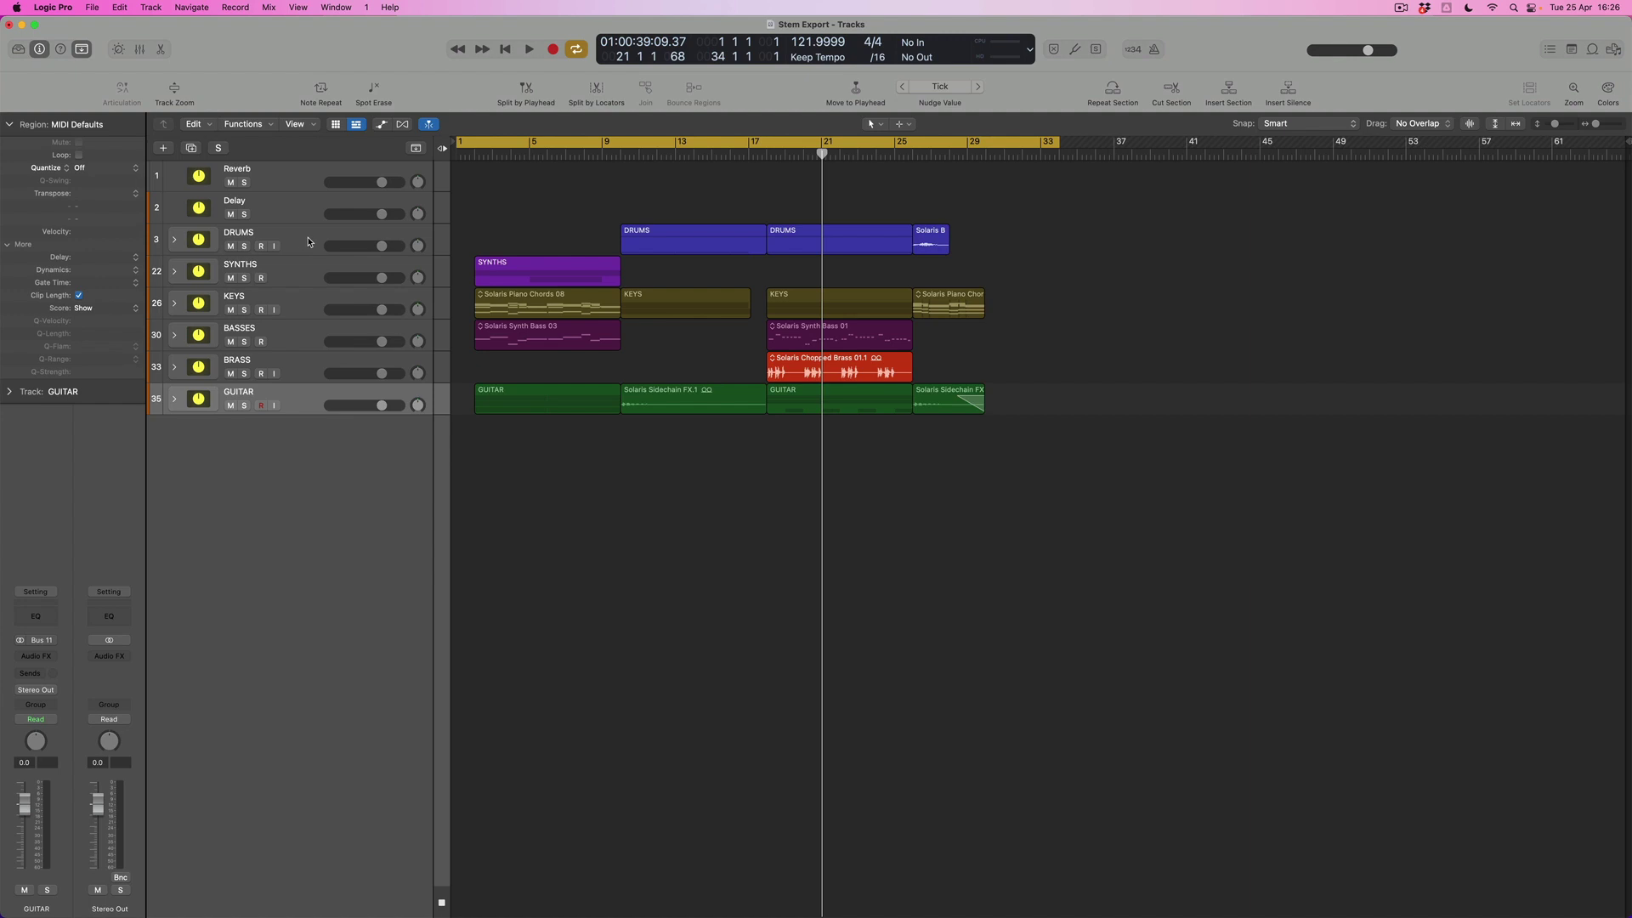
Step: Export the six summing stacks from DRUMS to GUITAR as 24-bit WAVE audio files into the Bounces folder
left_click(298, 239)
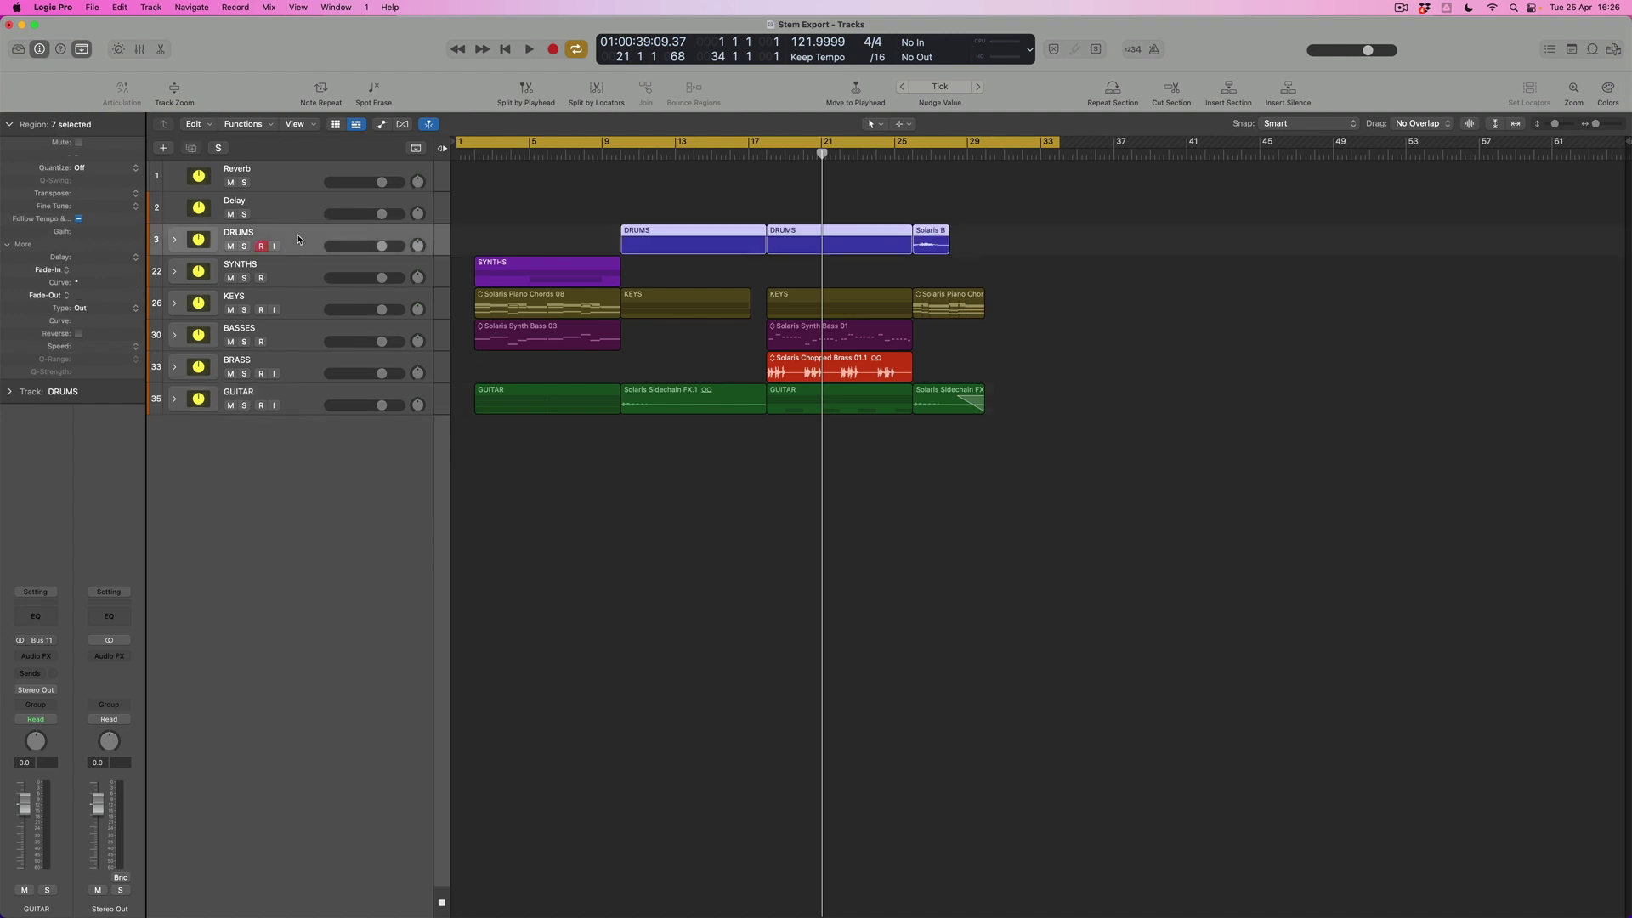
left_click(307, 405, "shift")
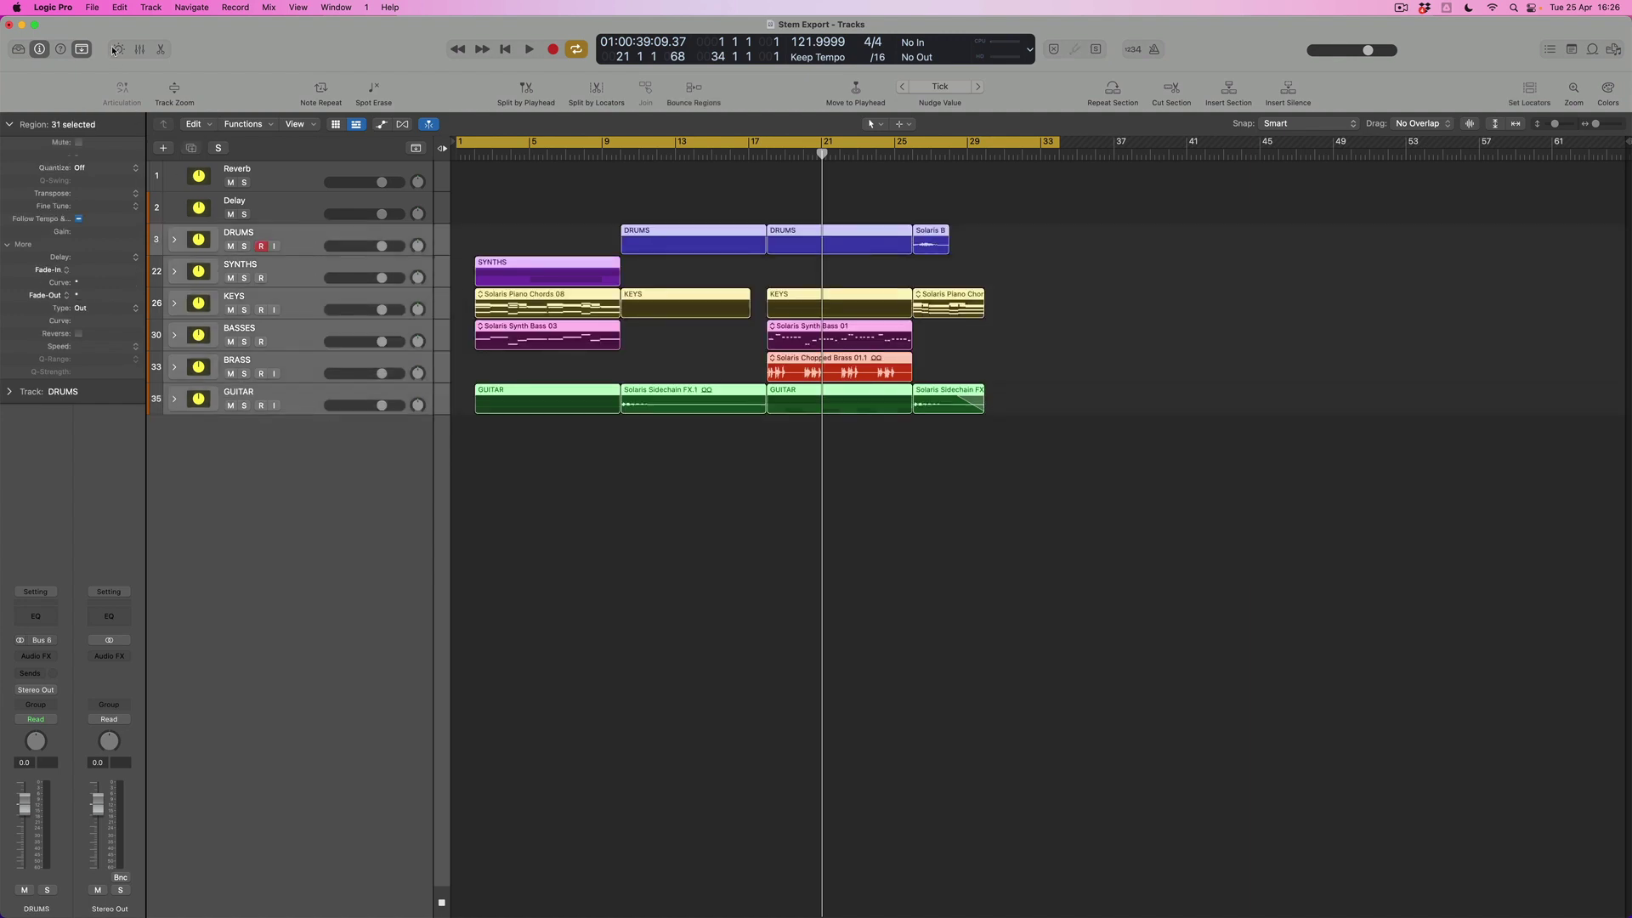
left_click(95, 8)
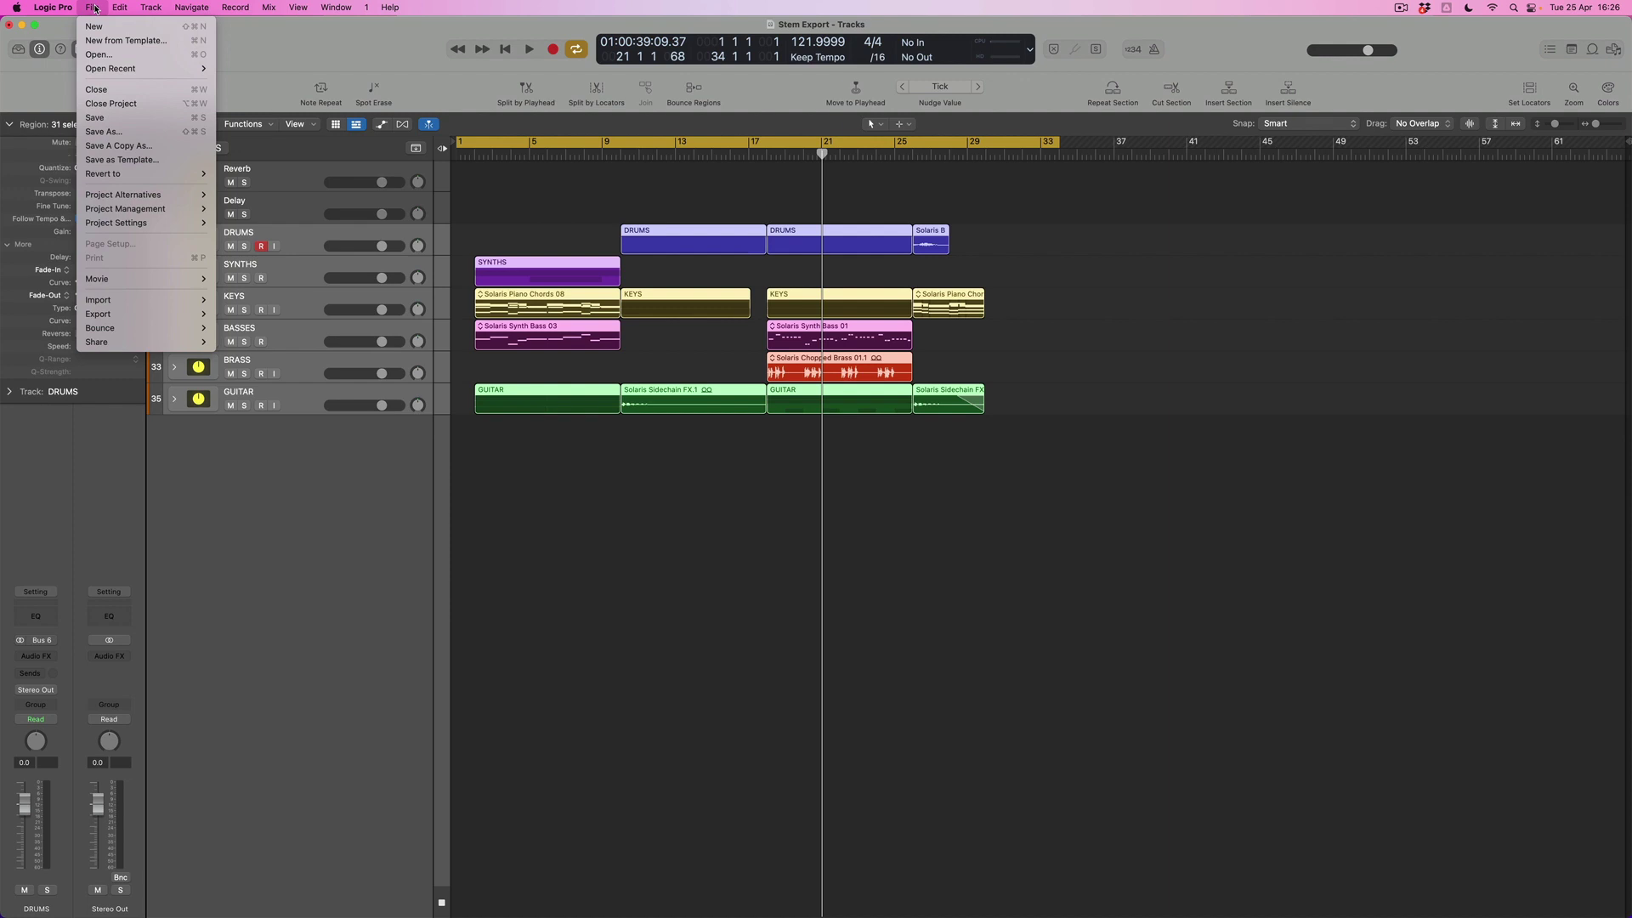
mouse_move(121, 314)
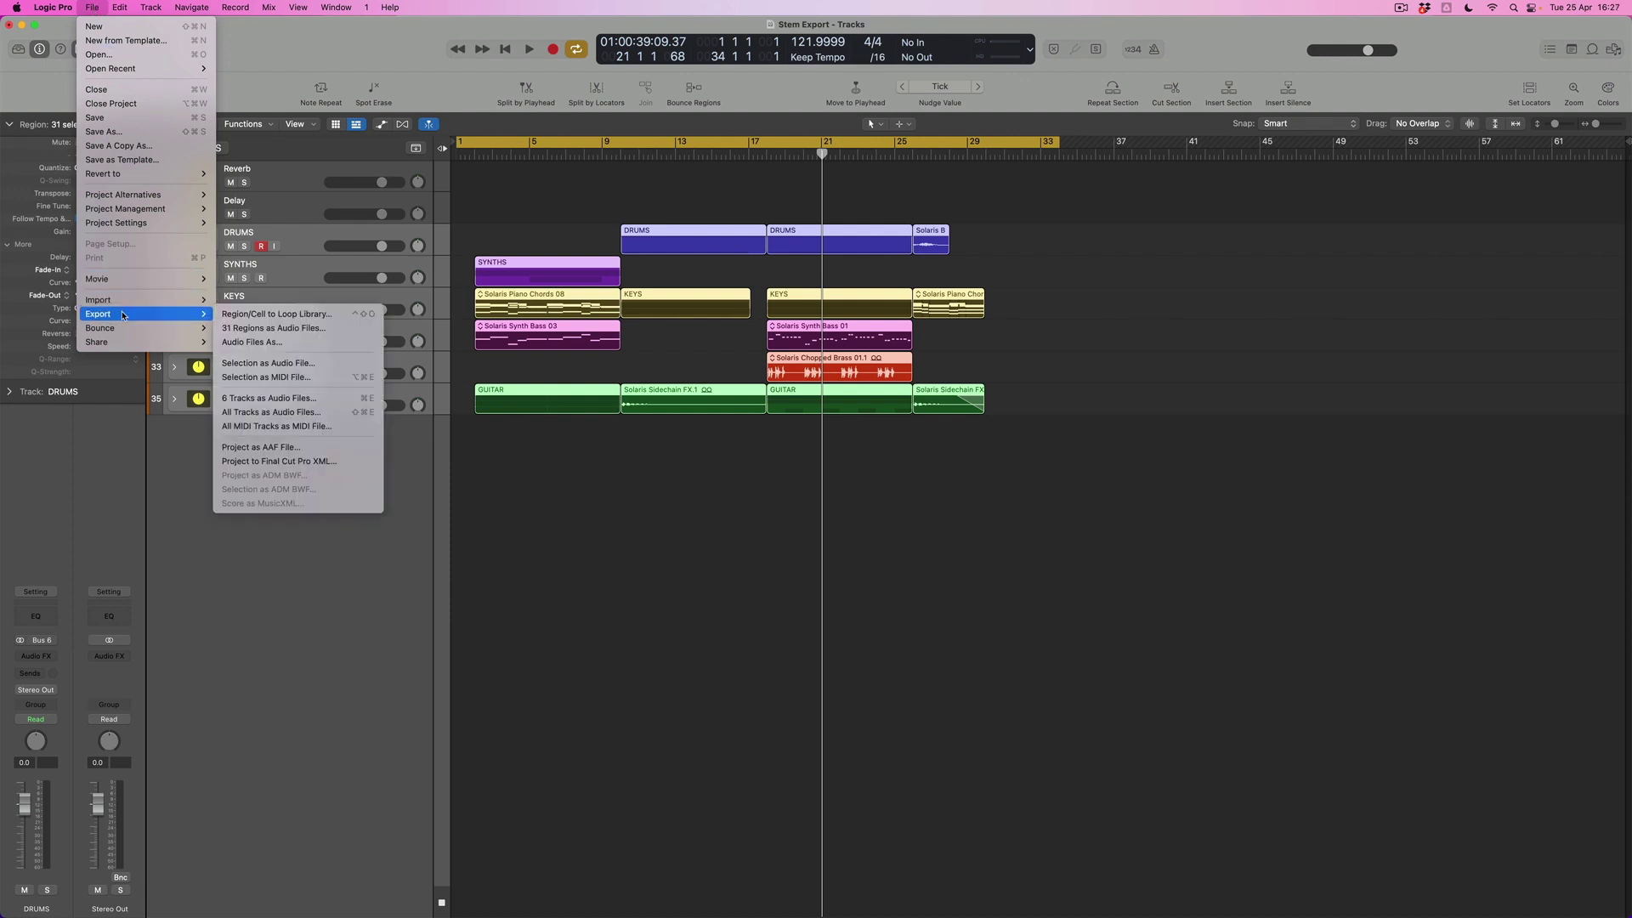
left_click(261, 398)
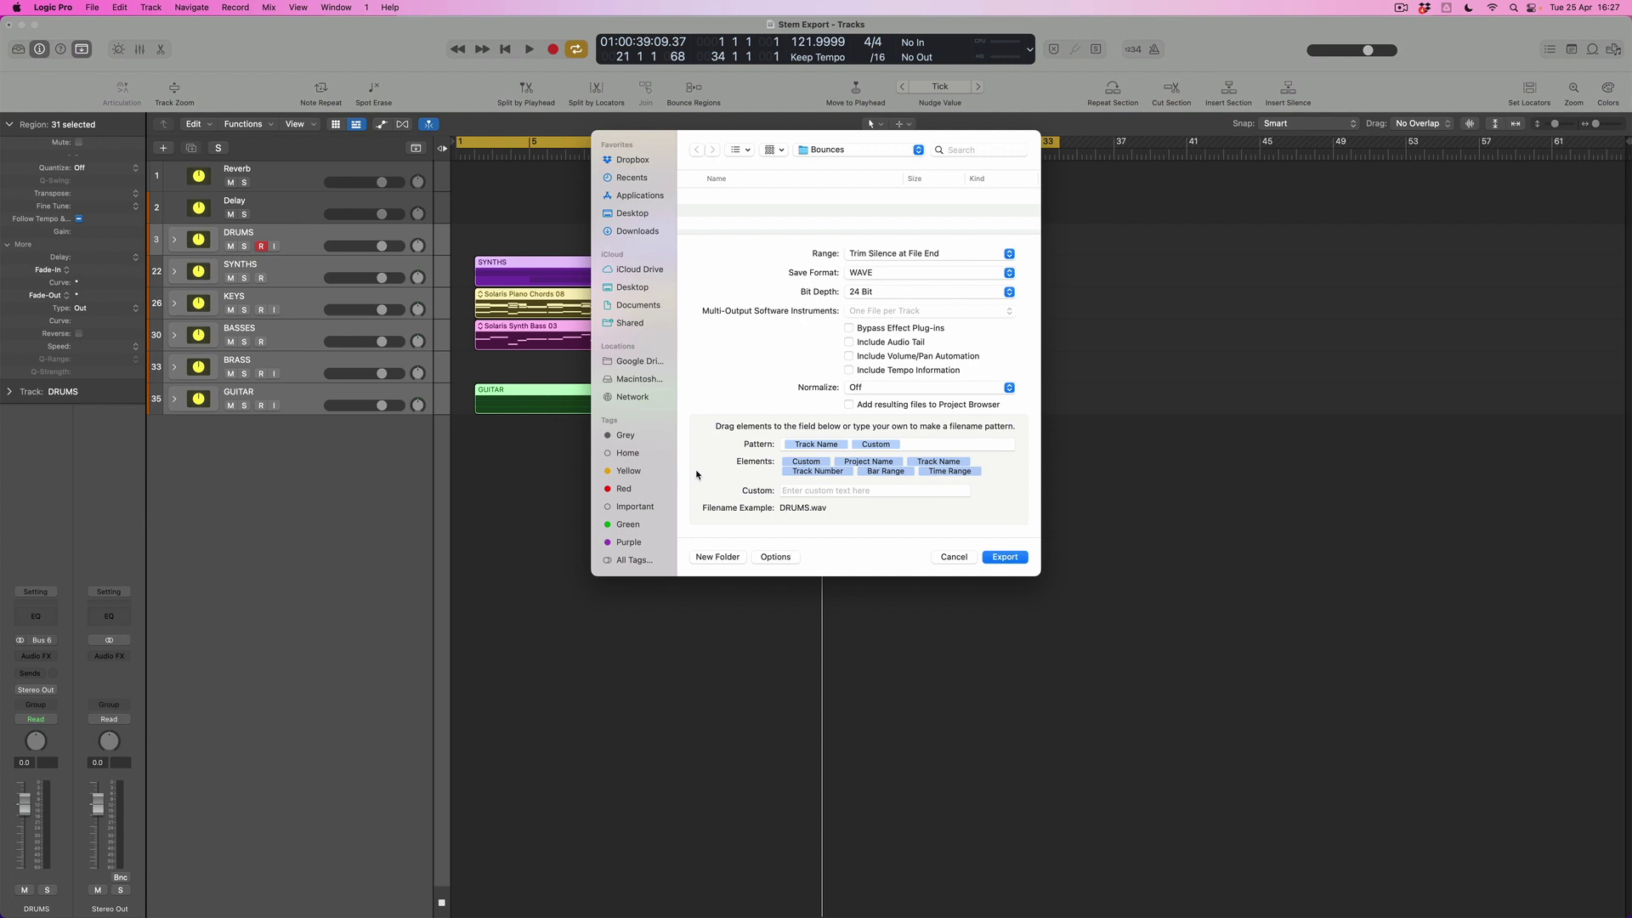
left_click(1005, 557)
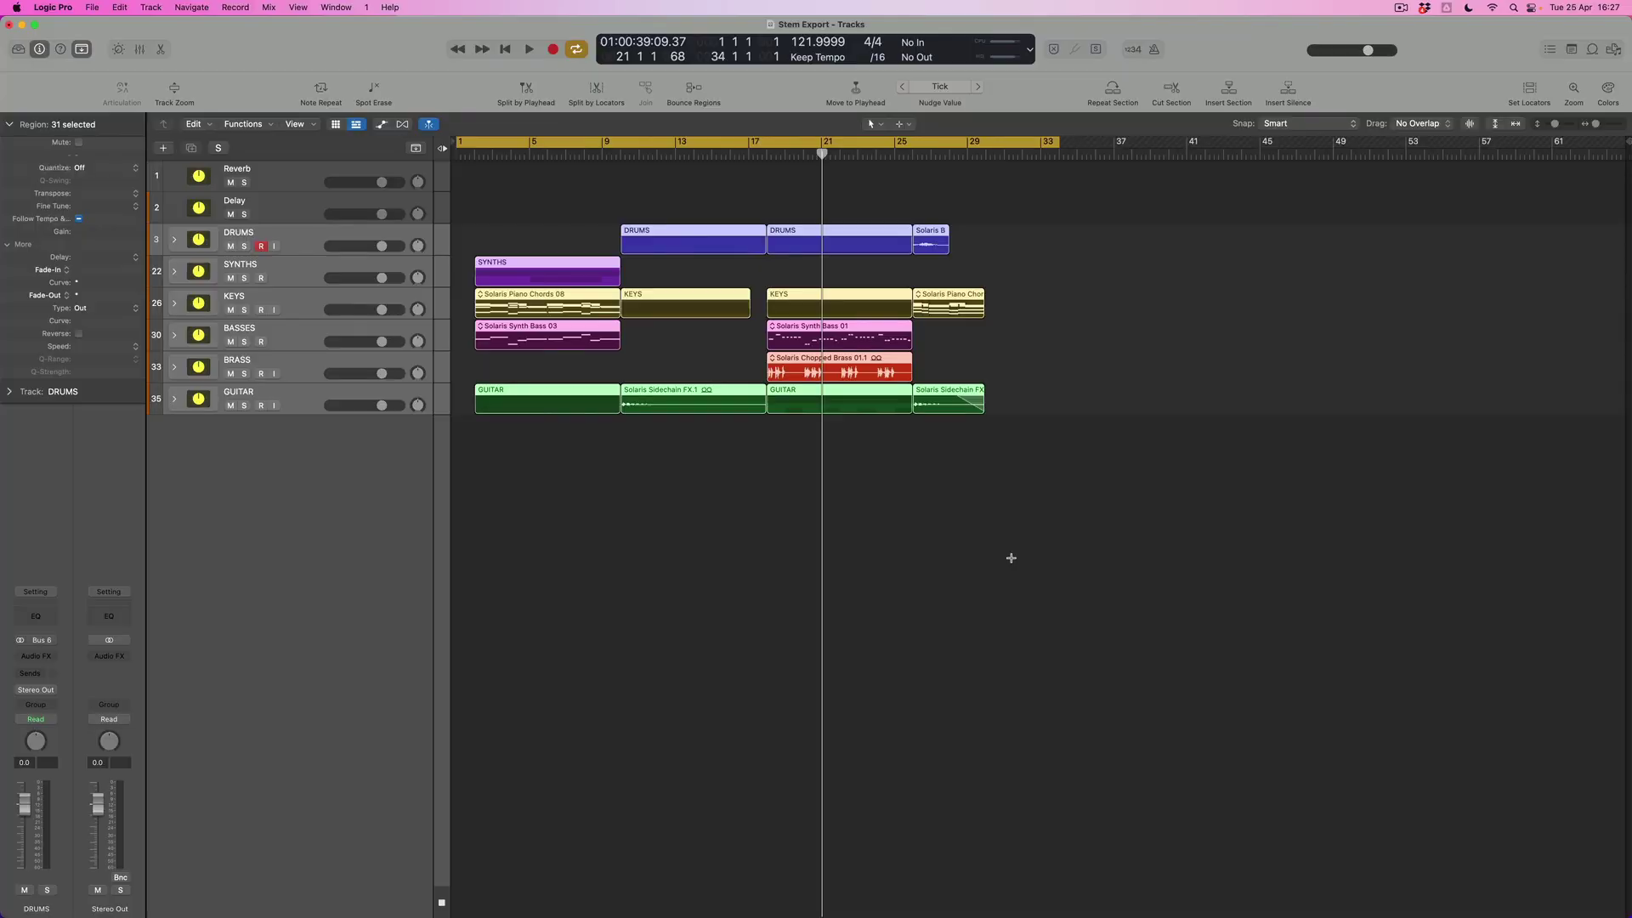
Step: Switch to Finder, add all the exported stem files to the project on new tracks, and solo those tracks
key("super+Tab")
left_click(701, 235)
key("super+a")
left_click_drag(697, 235, 453, 486)
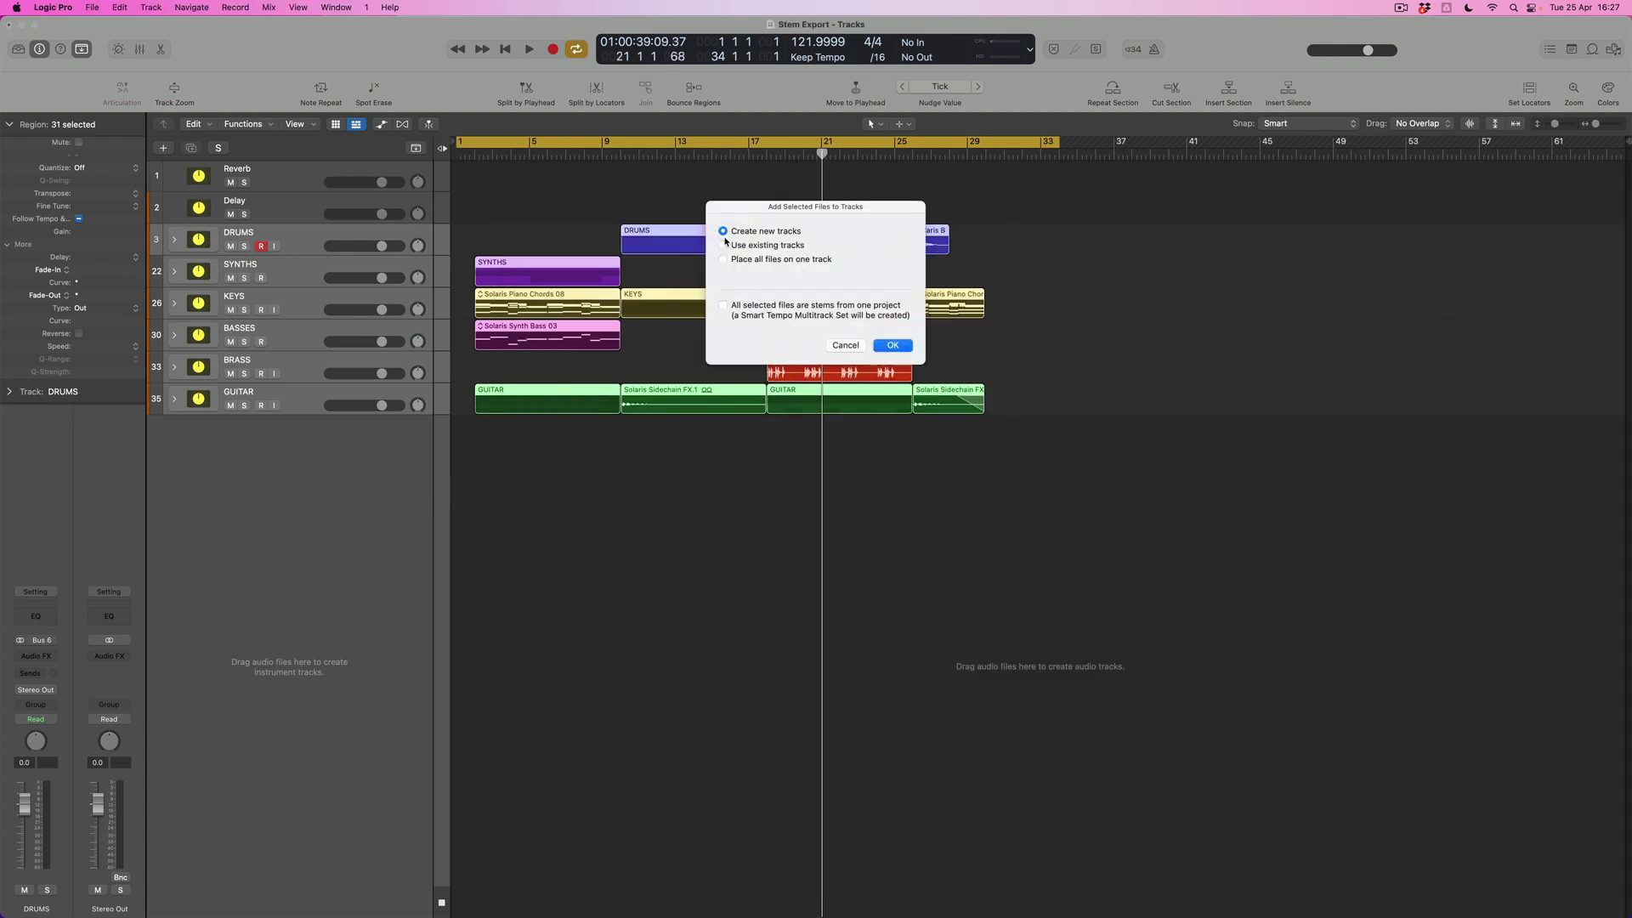
left_click(892, 345)
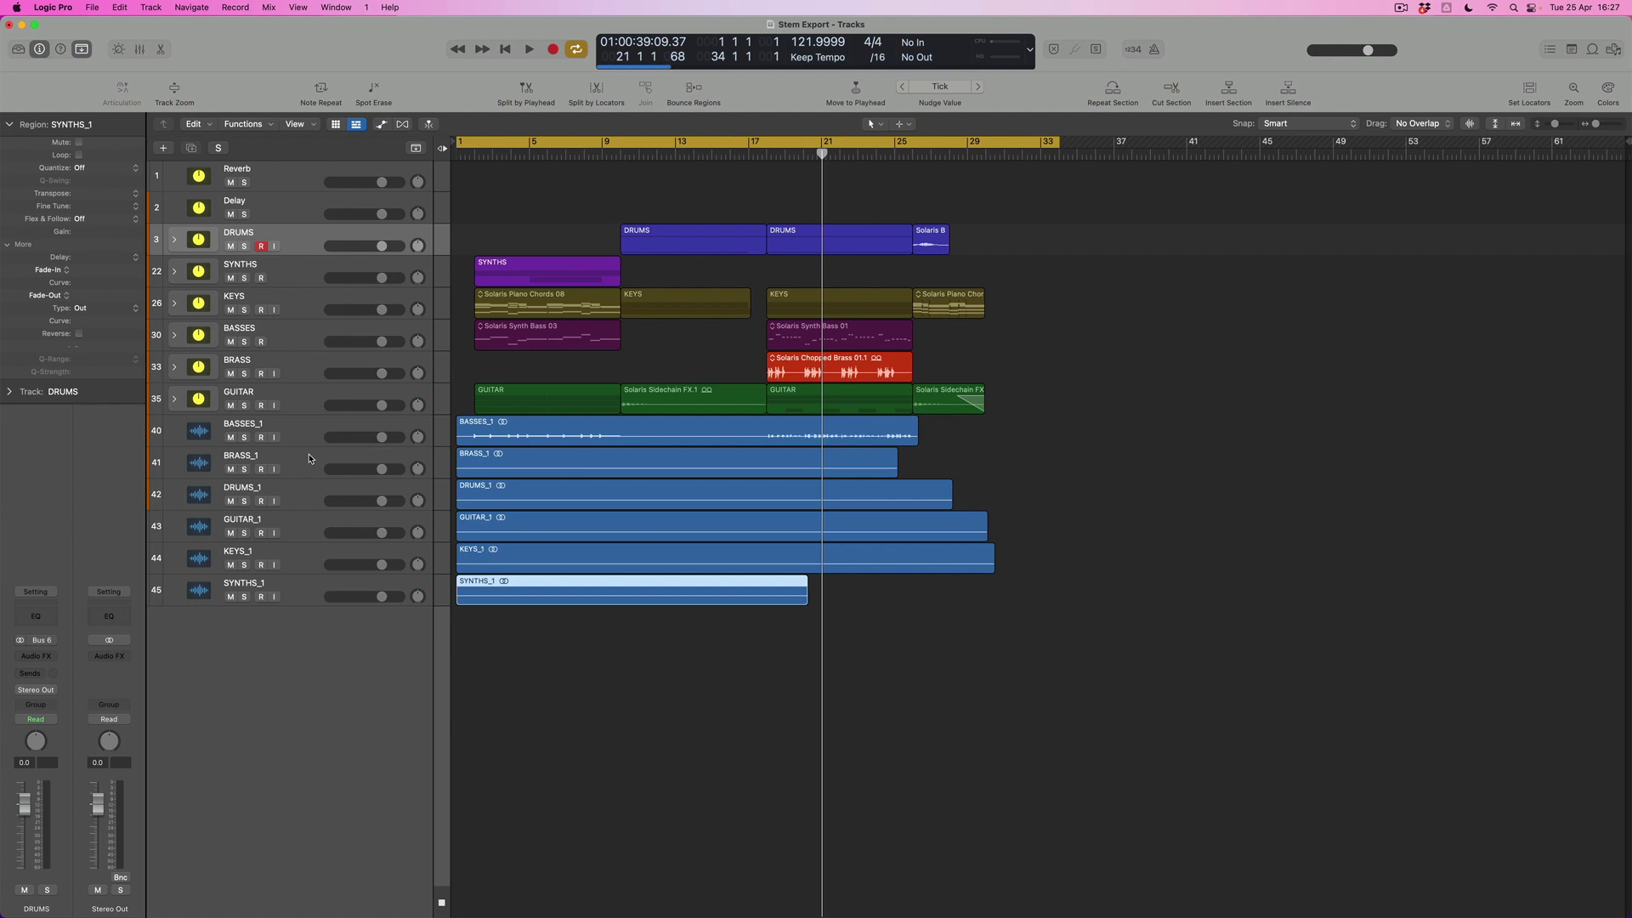
left_click_drag(245, 438, 248, 601)
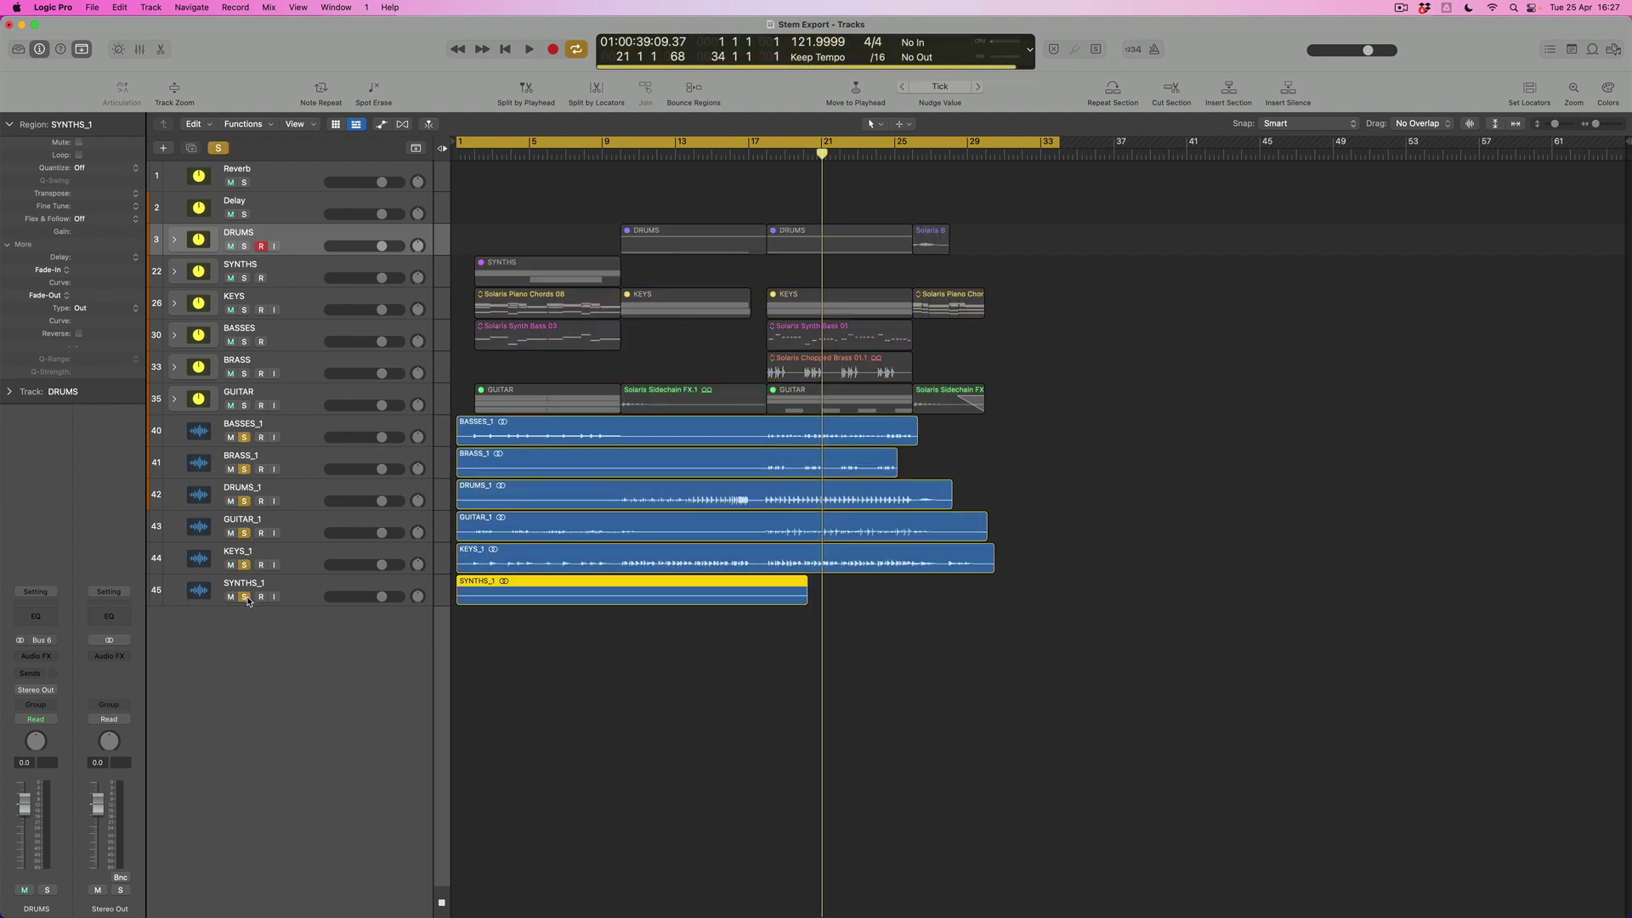
Step: Set the mixer volume of the six imported stem tracks, BASSES_1 to SYNTHS_1, to -9 dB together
left_click(141, 50)
scroll(463, 387, "down", 5)
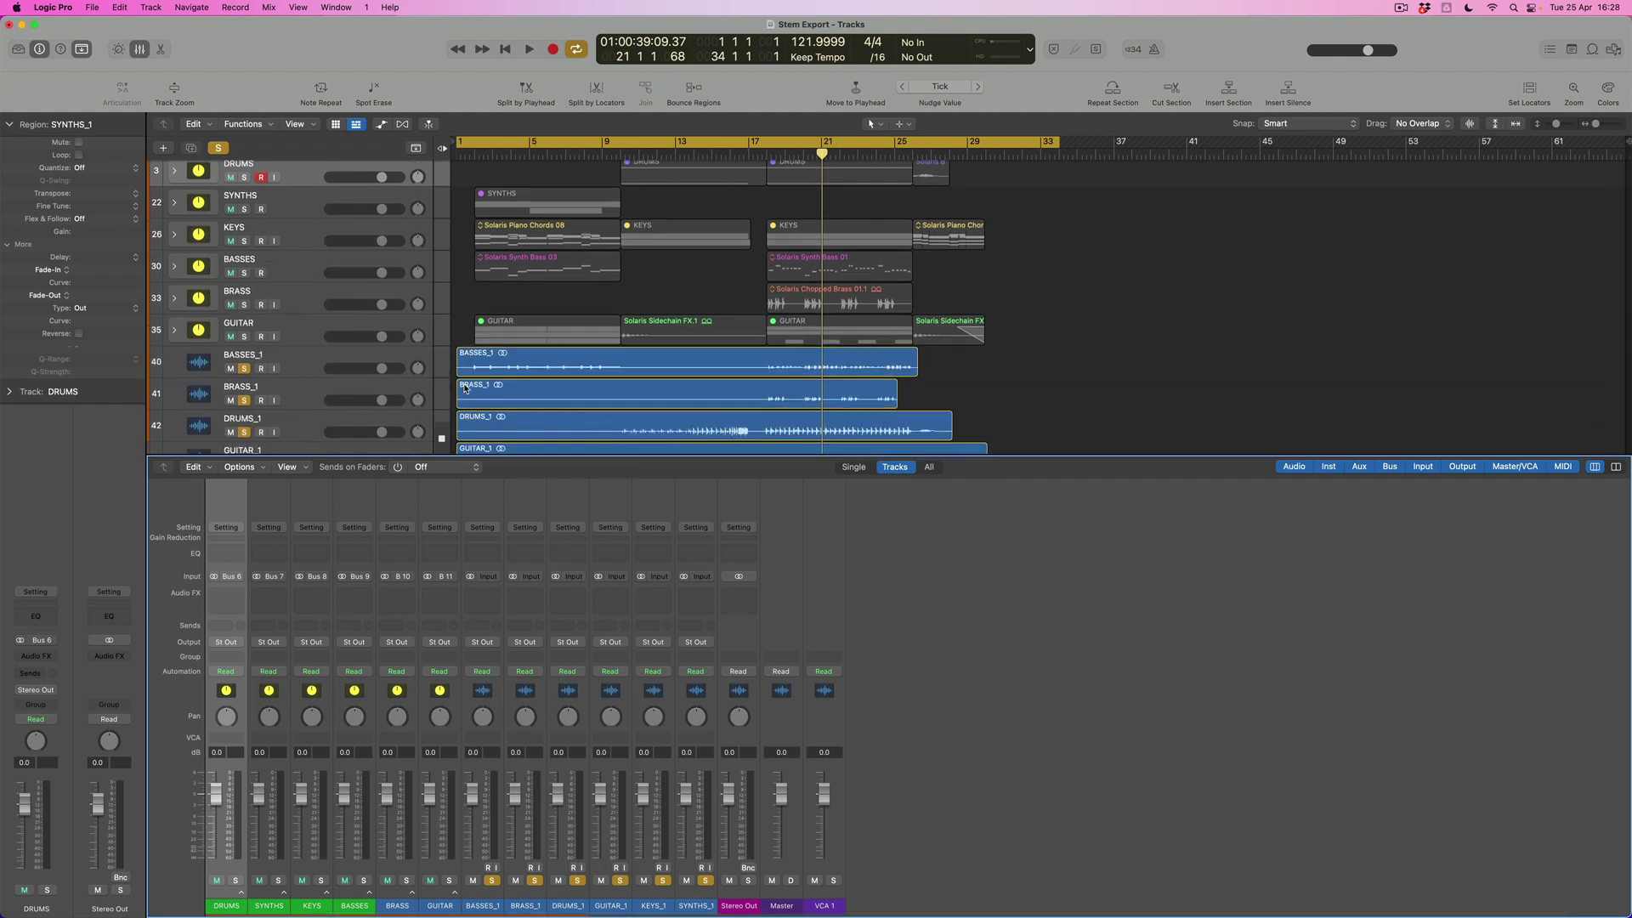
scroll(464, 386, "down", 2)
left_click(293, 217)
left_click(305, 371, "shift")
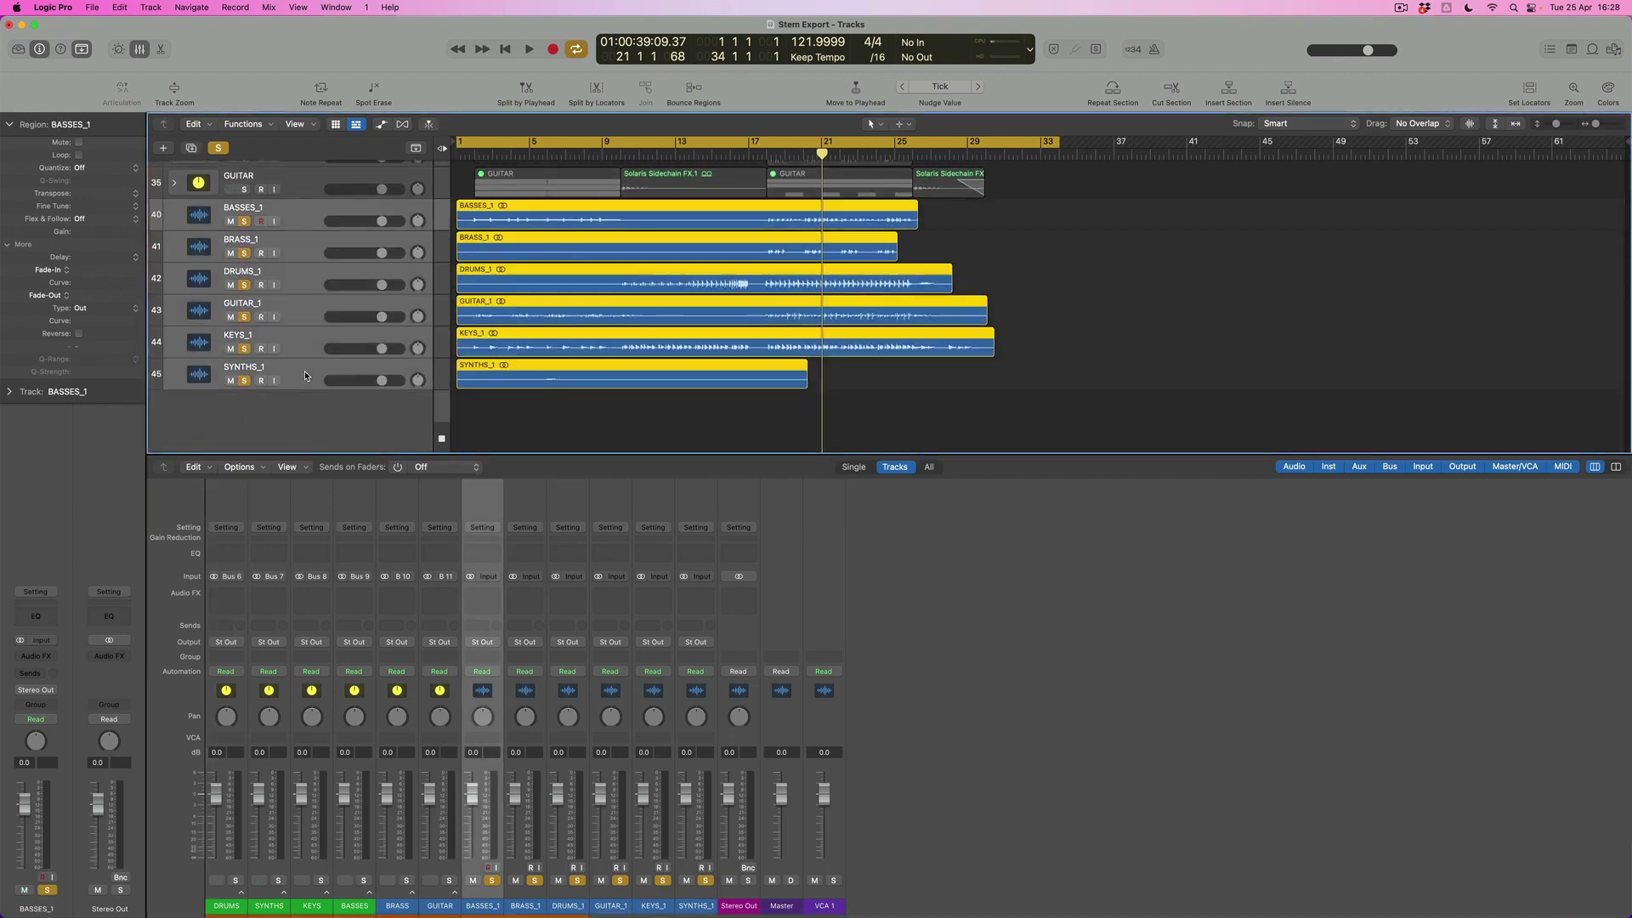
double_click(473, 753)
type("-9")
key("Return")
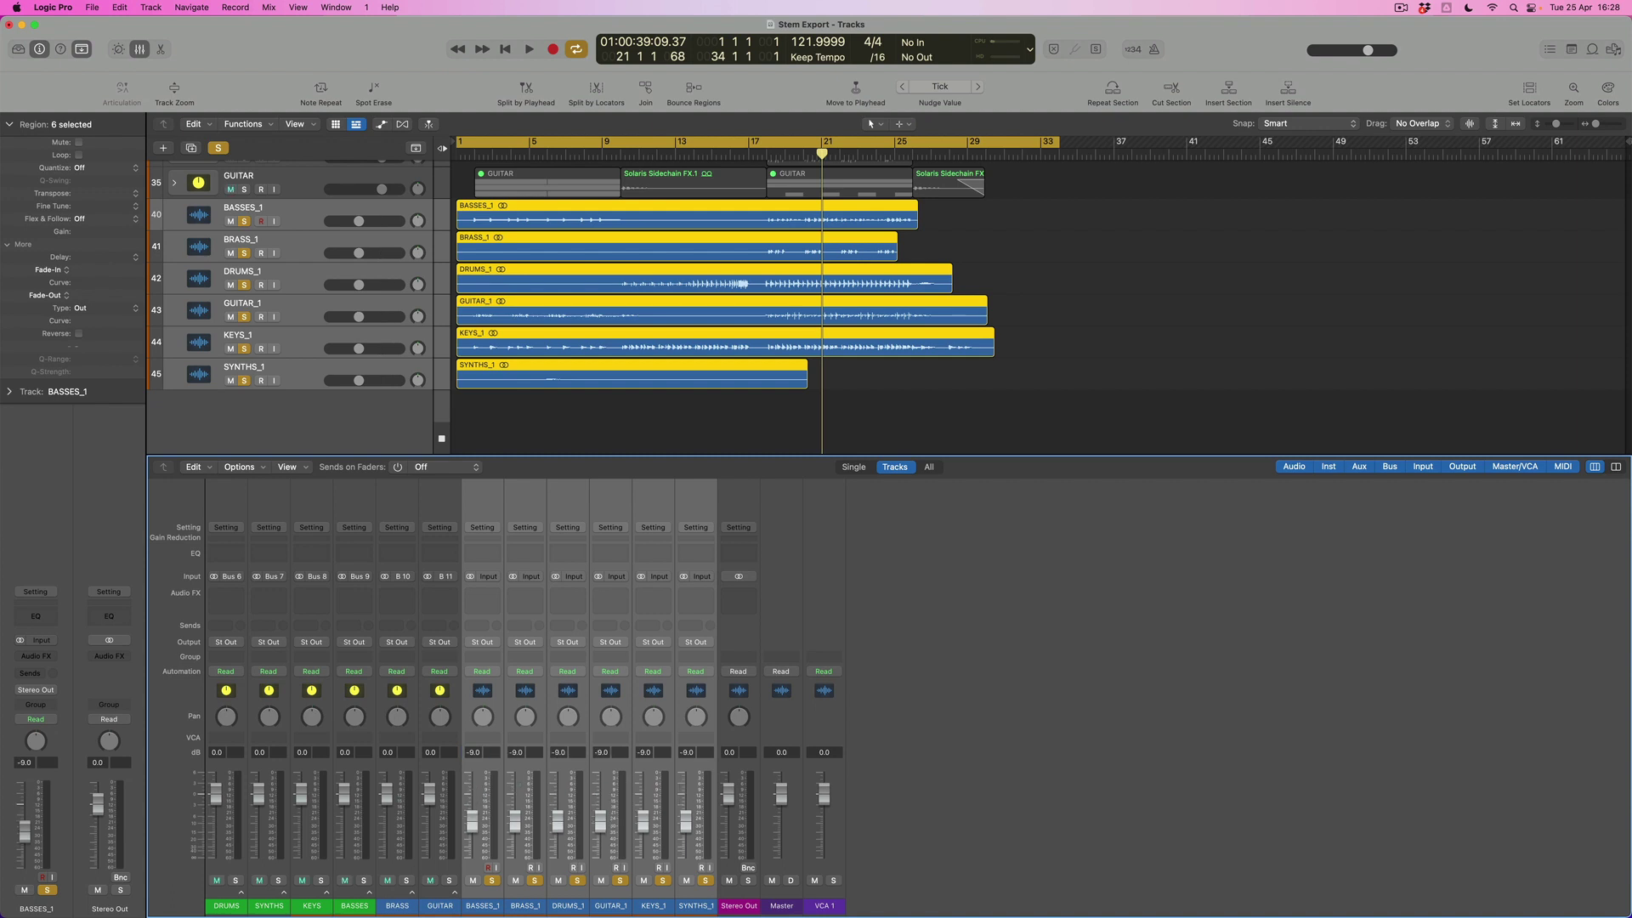
Step: Play the soloed stem tracks from about bar 20 and again from the start of the project
key("Return")
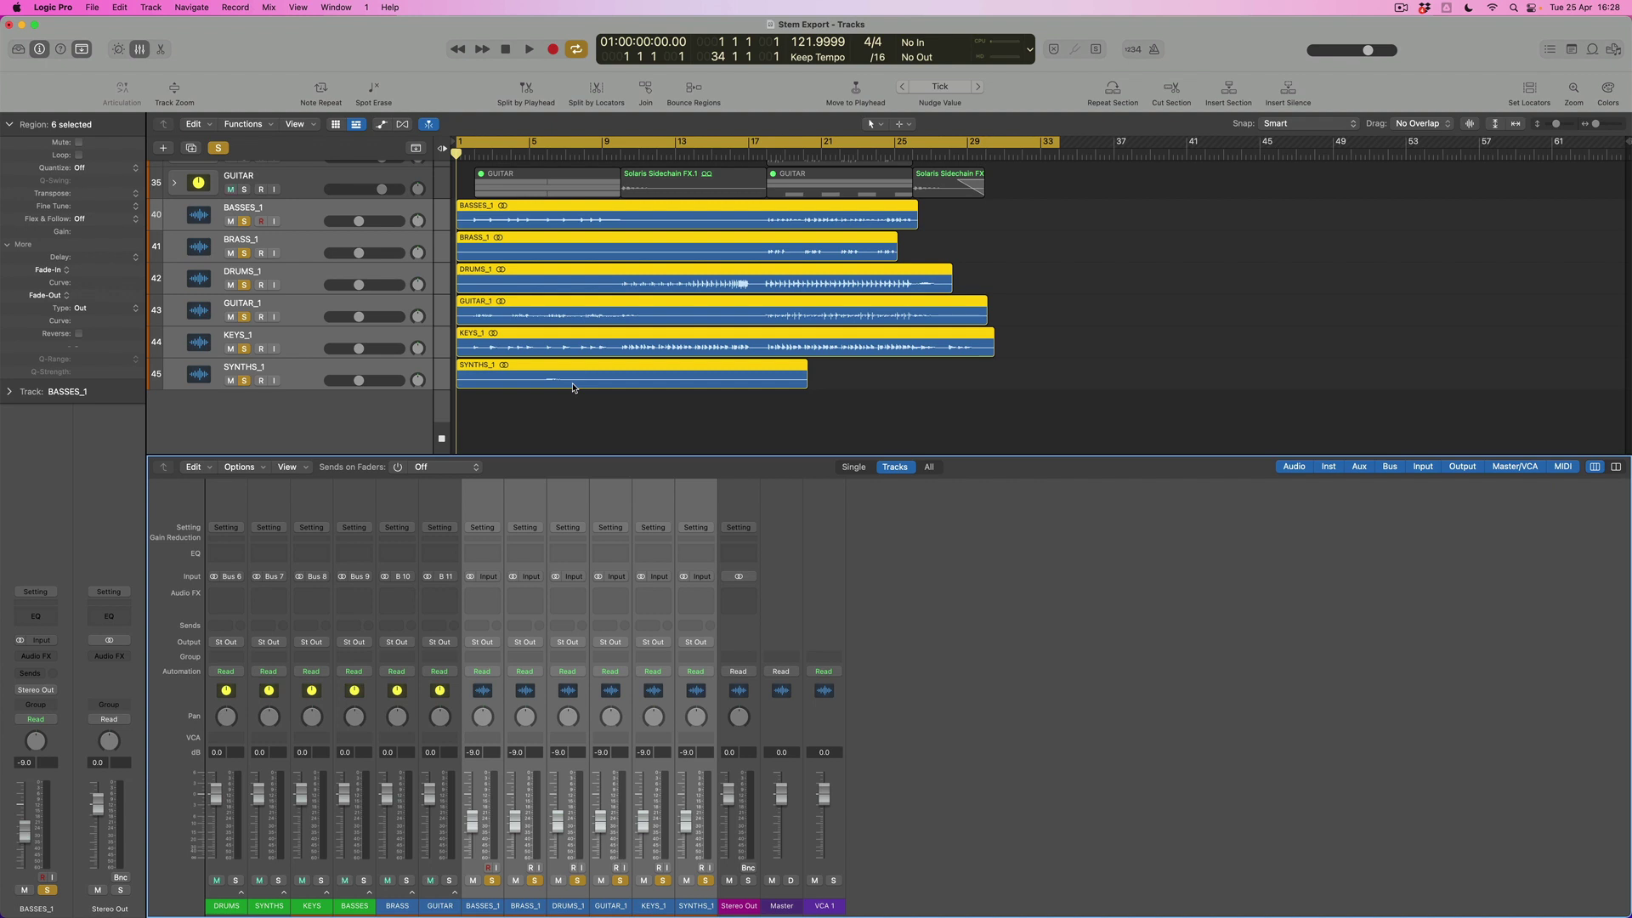
scroll(572, 387, "up", 1)
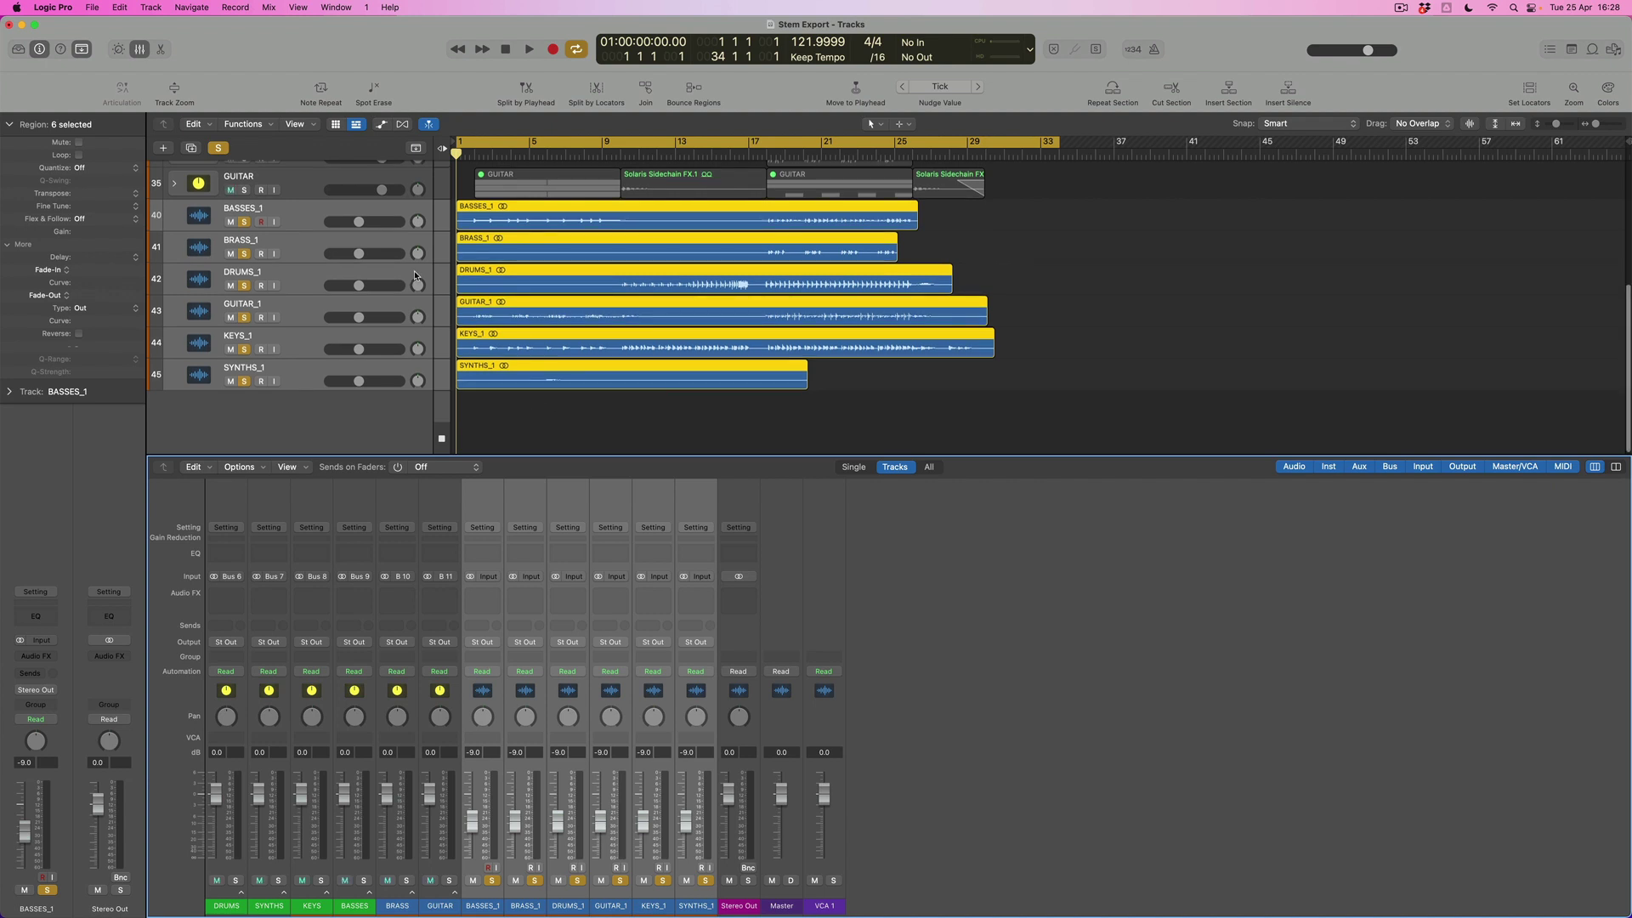
scroll(415, 275, "up", 2)
left_click(332, 309)
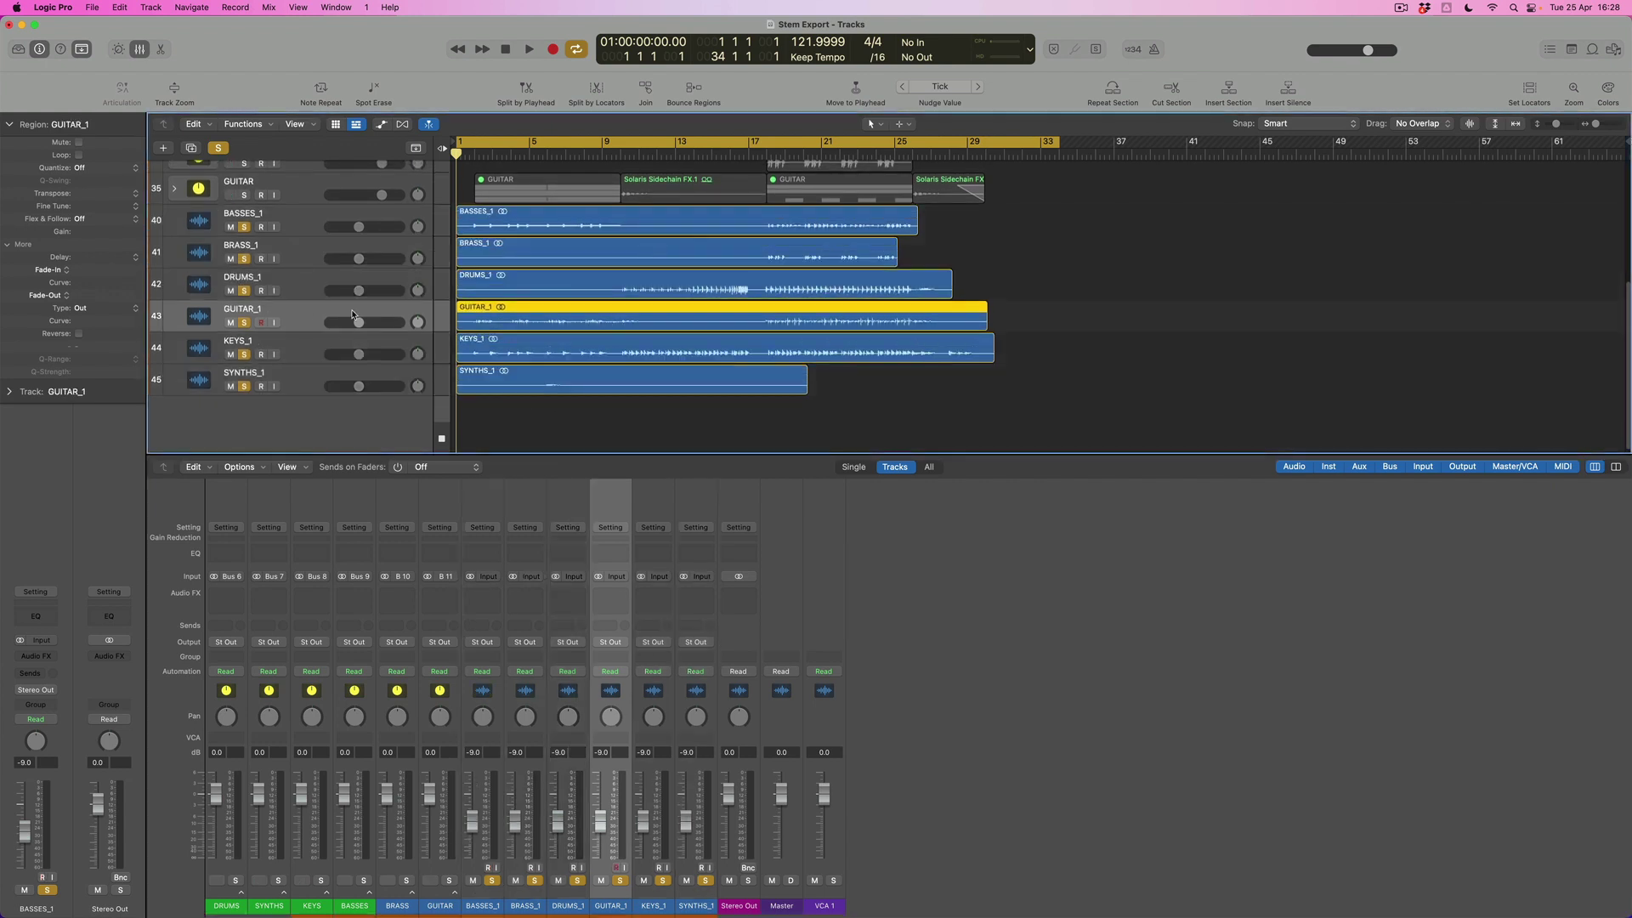
scroll(722, 298, "up", 1)
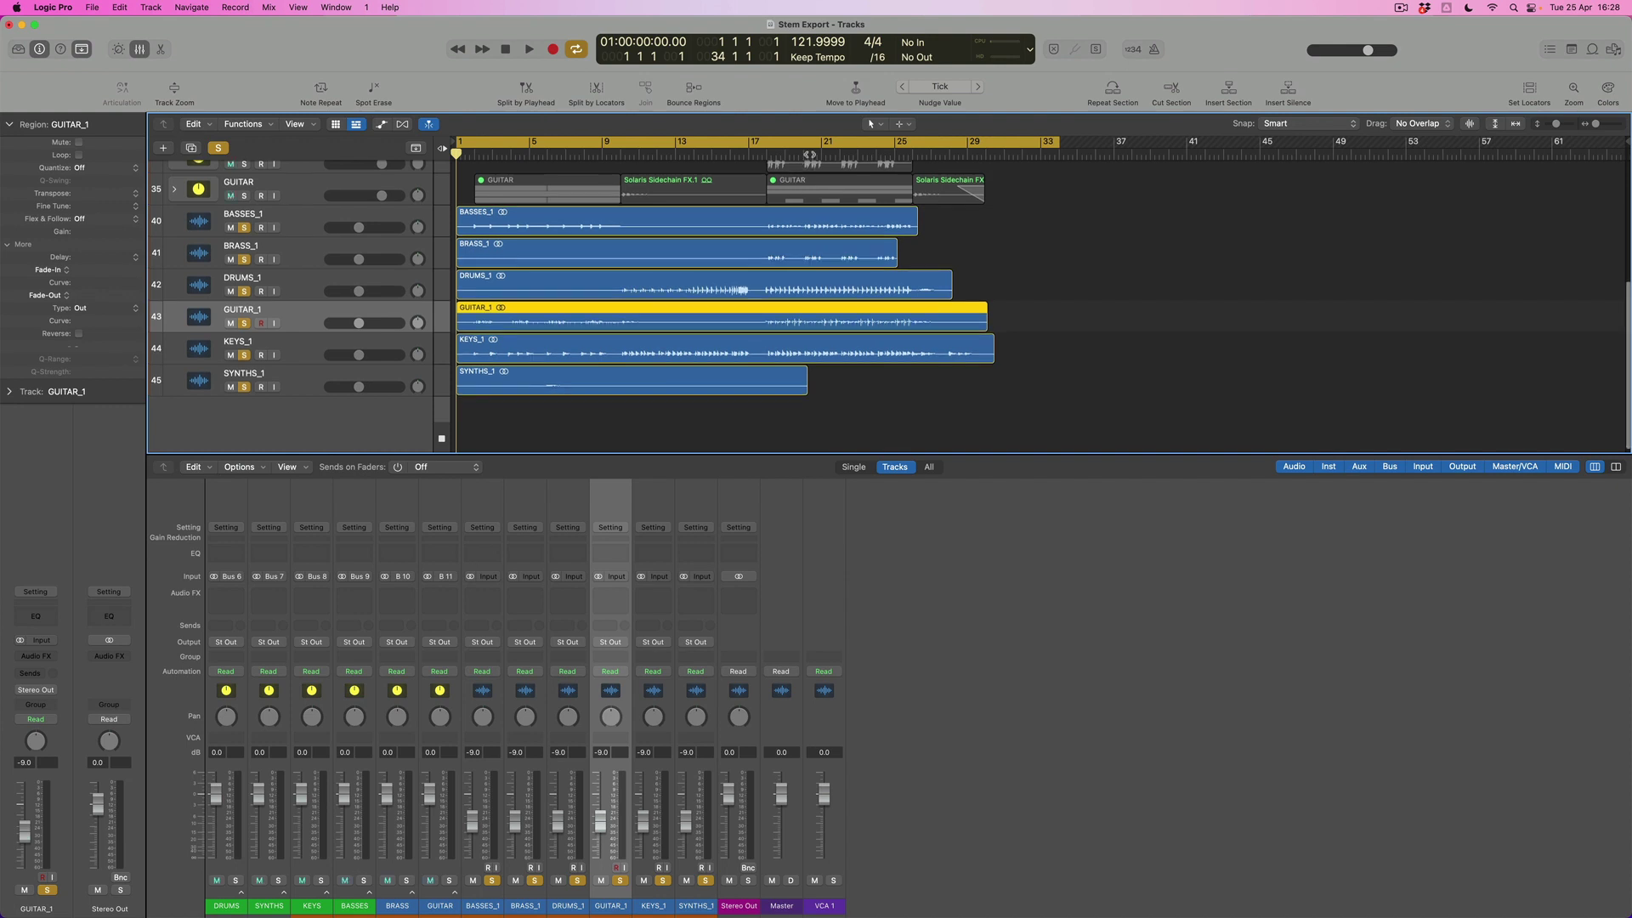
left_click(810, 155)
key("space")
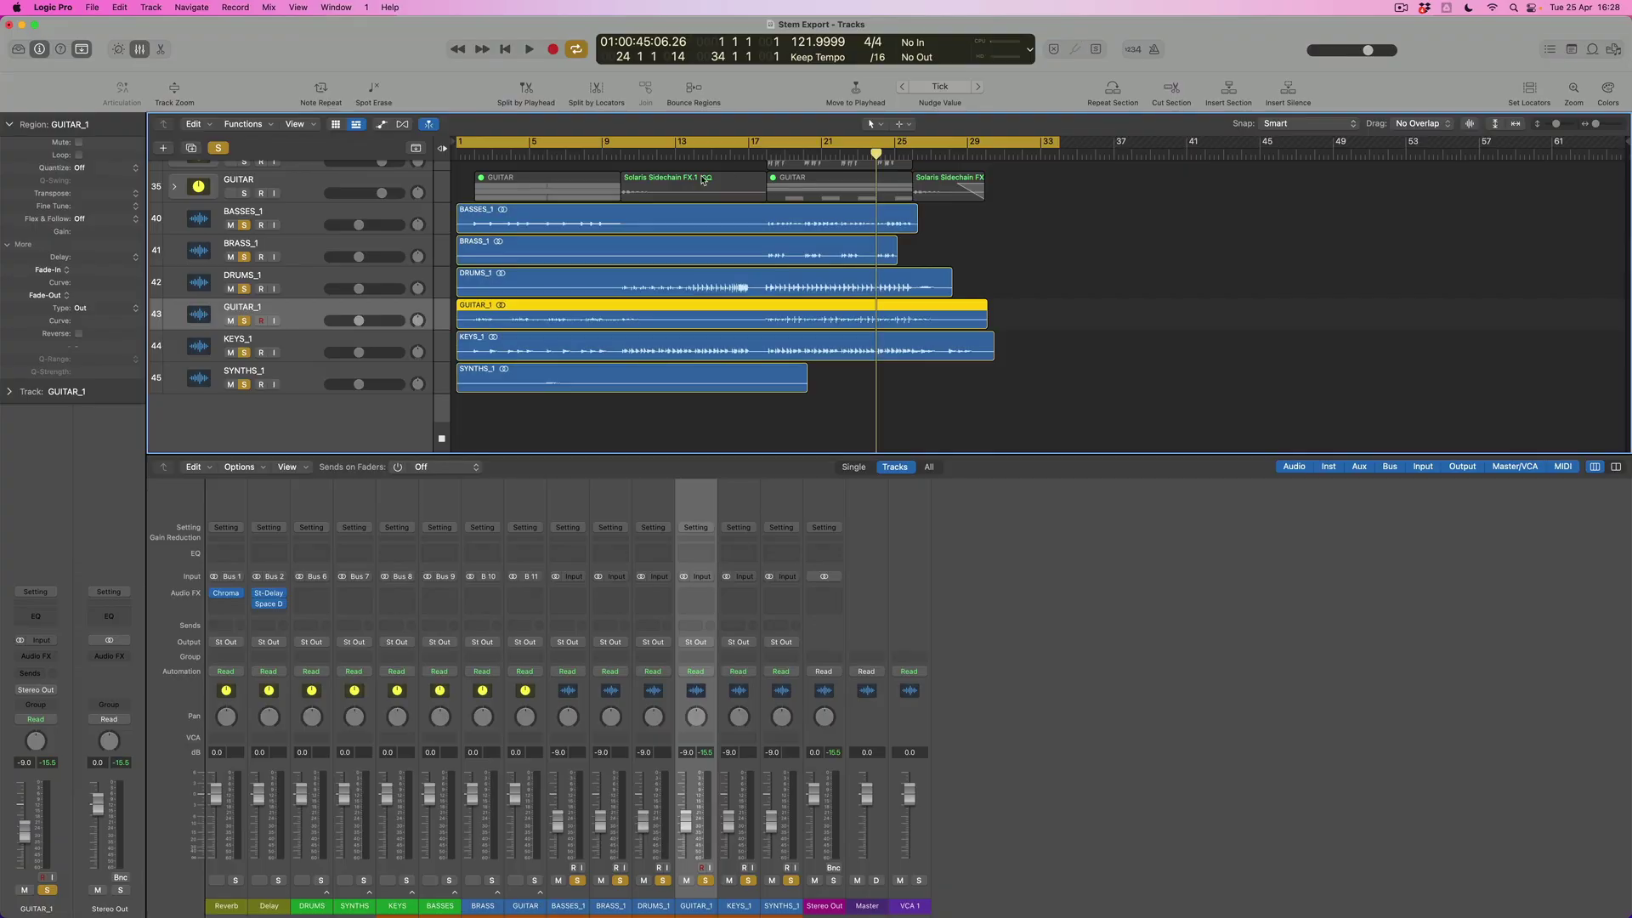
key("Return")
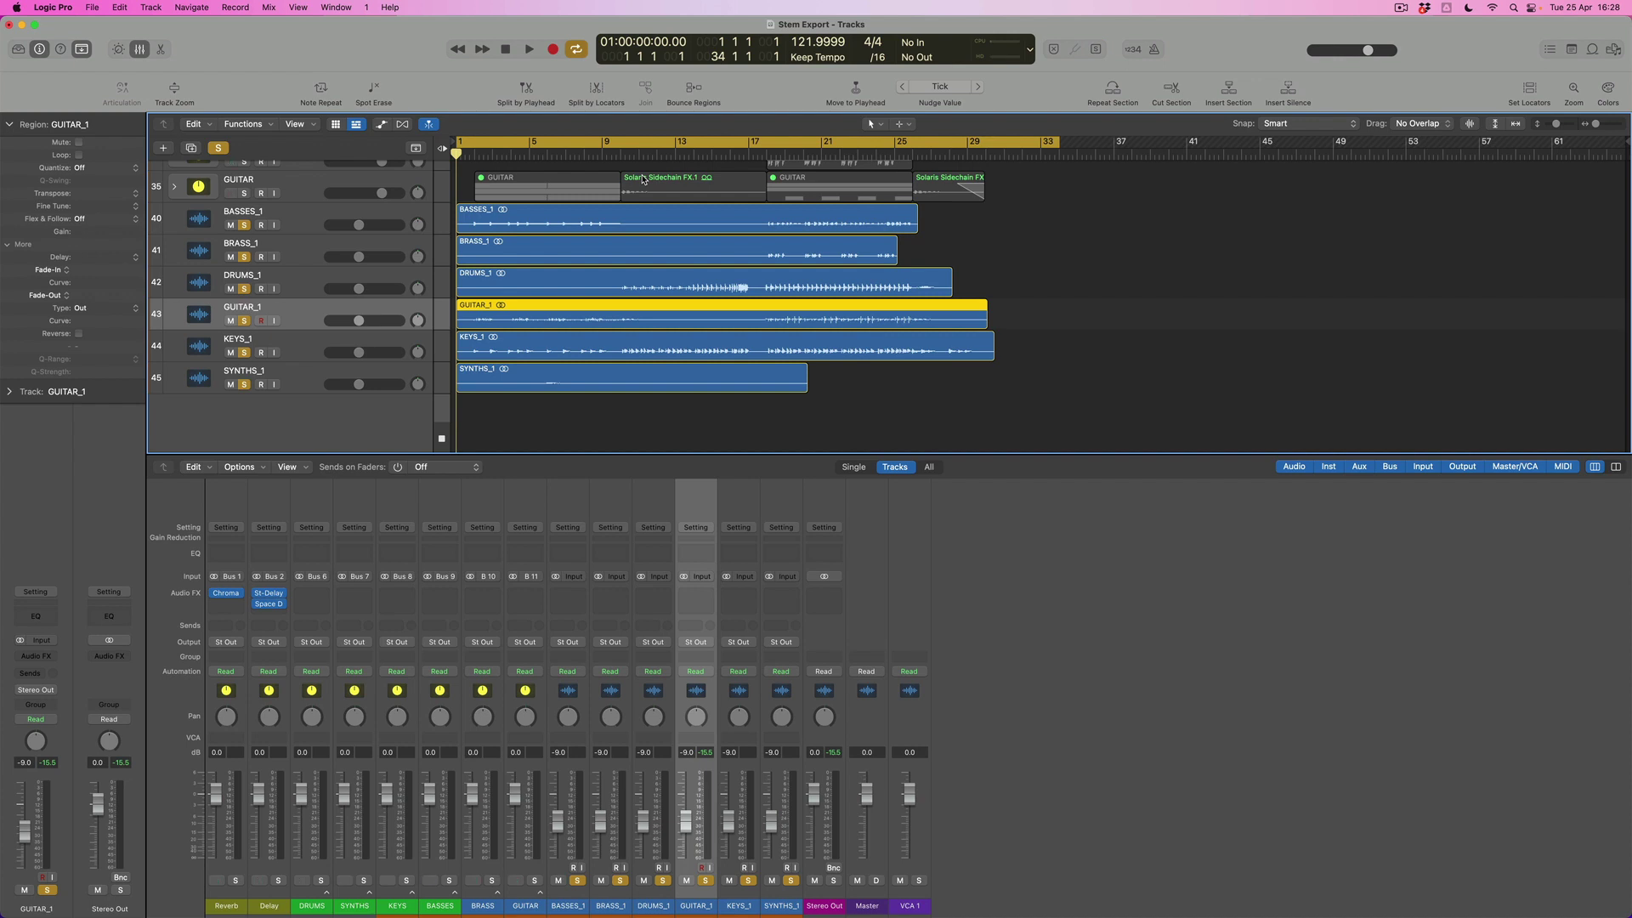
key("space")
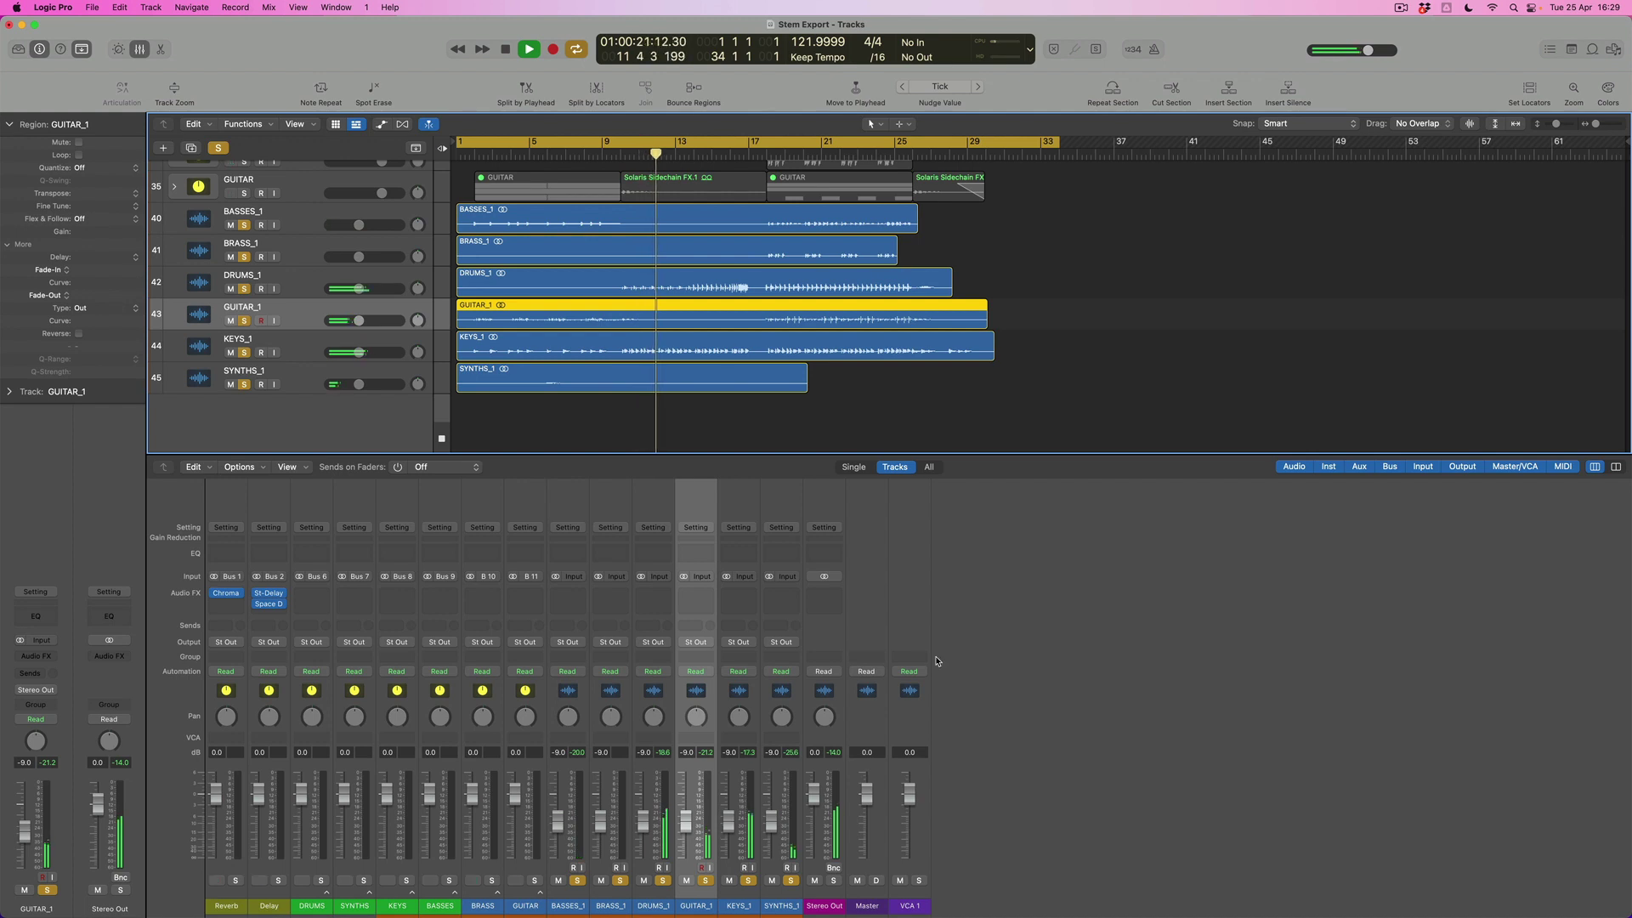
Step: Listen to the KEYS_1 stem soloed on its own, and clear the solo once playback is stopped
left_click(749, 882, "alt")
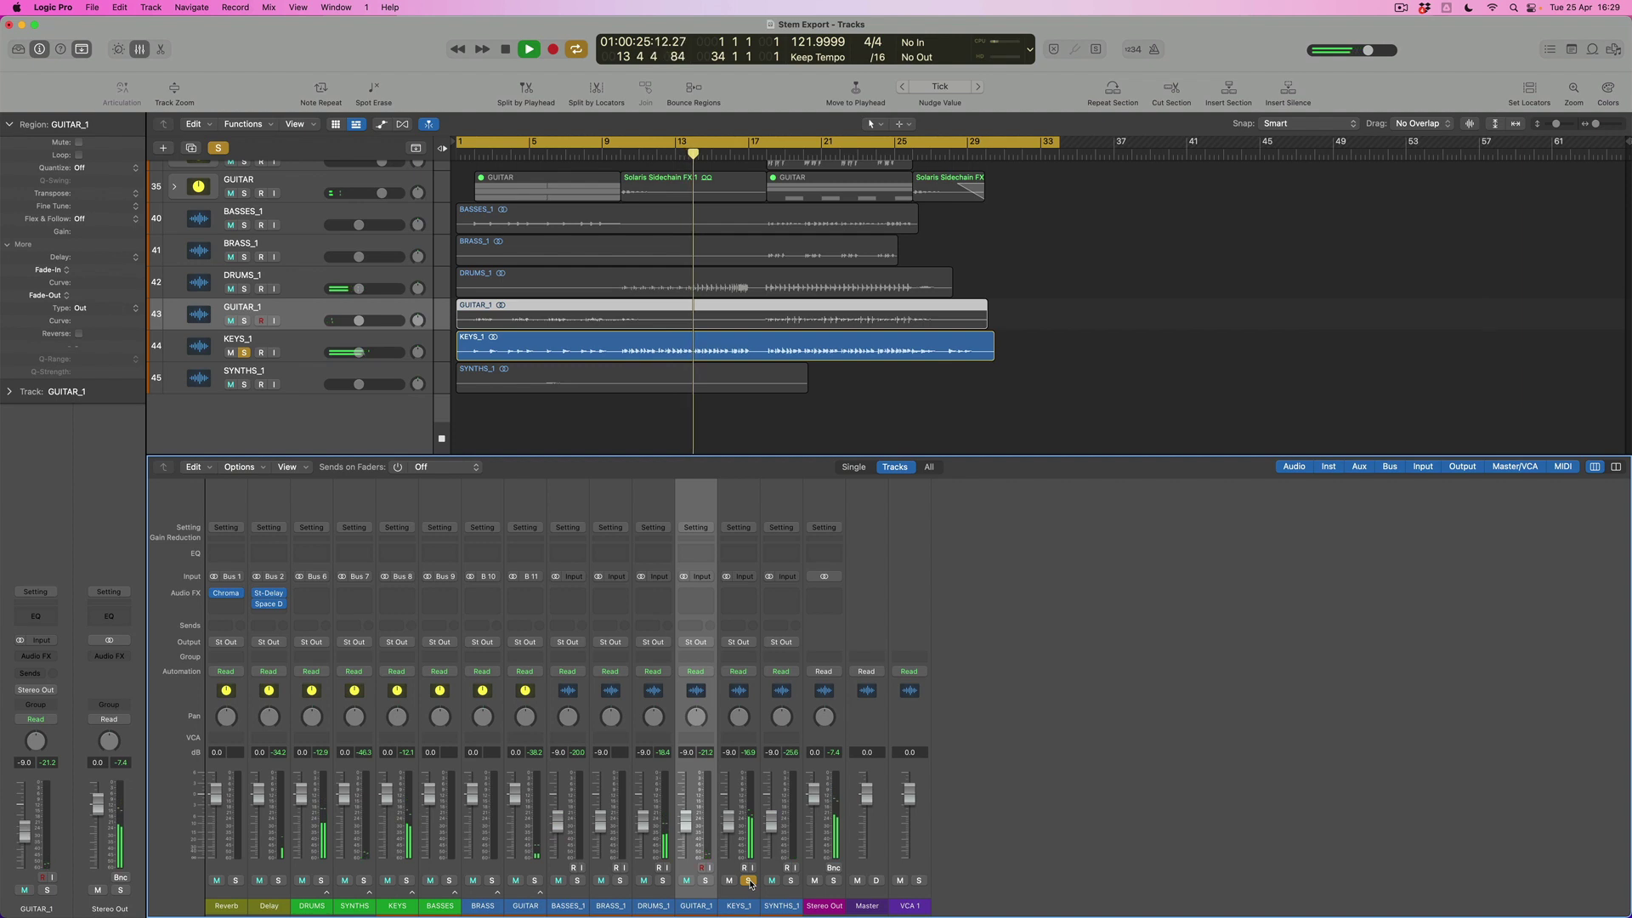
key("space")
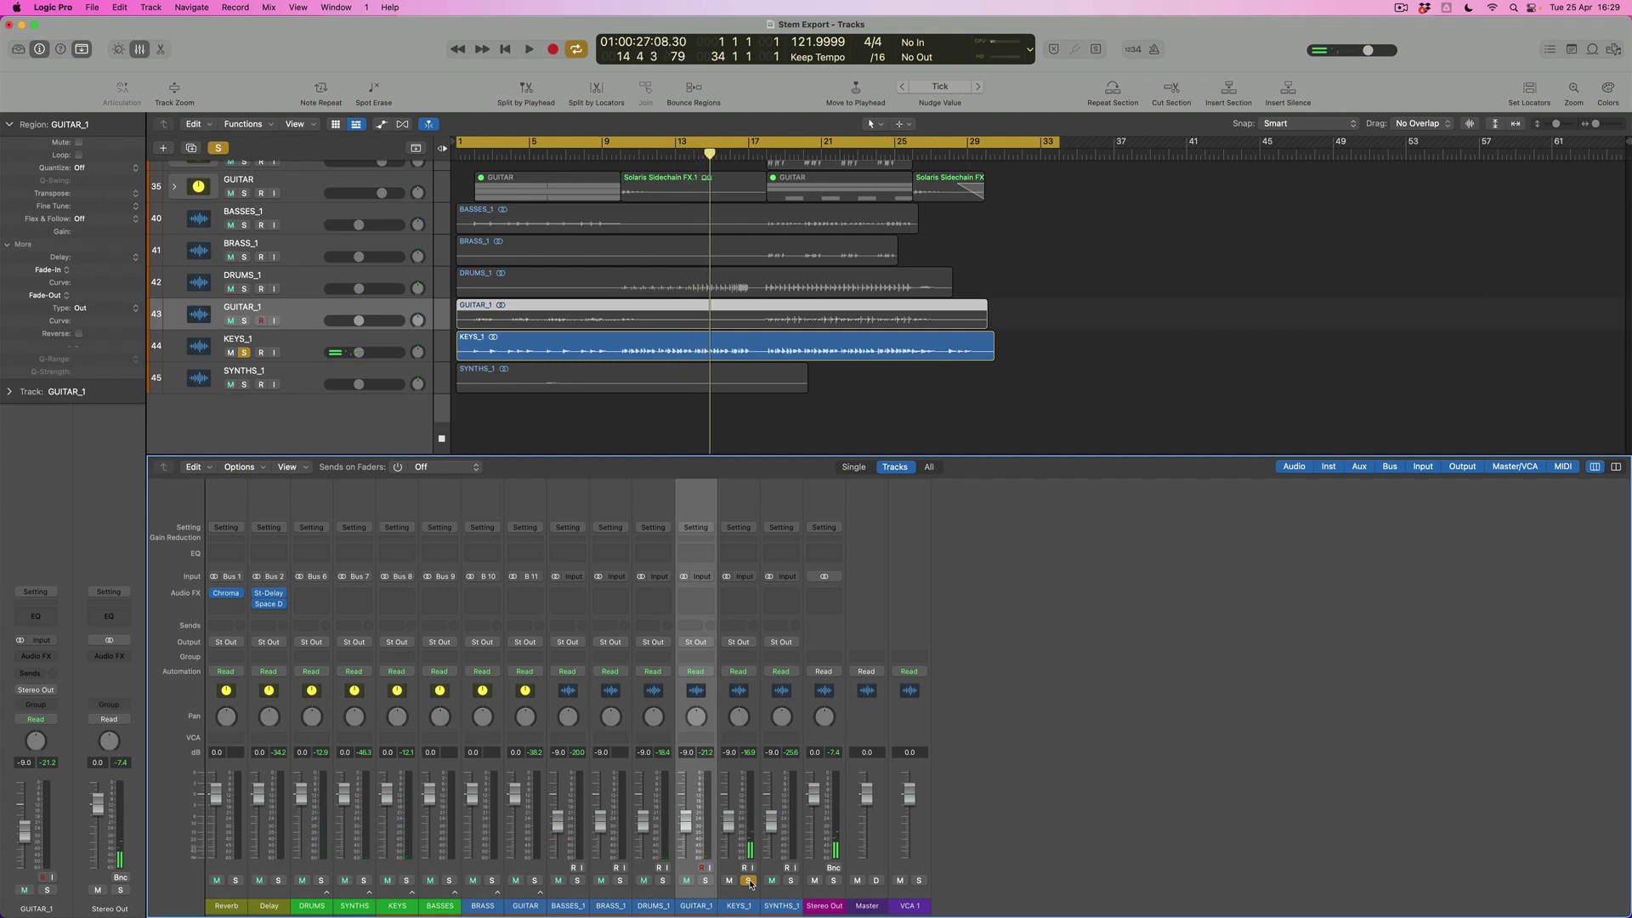
left_click(748, 881)
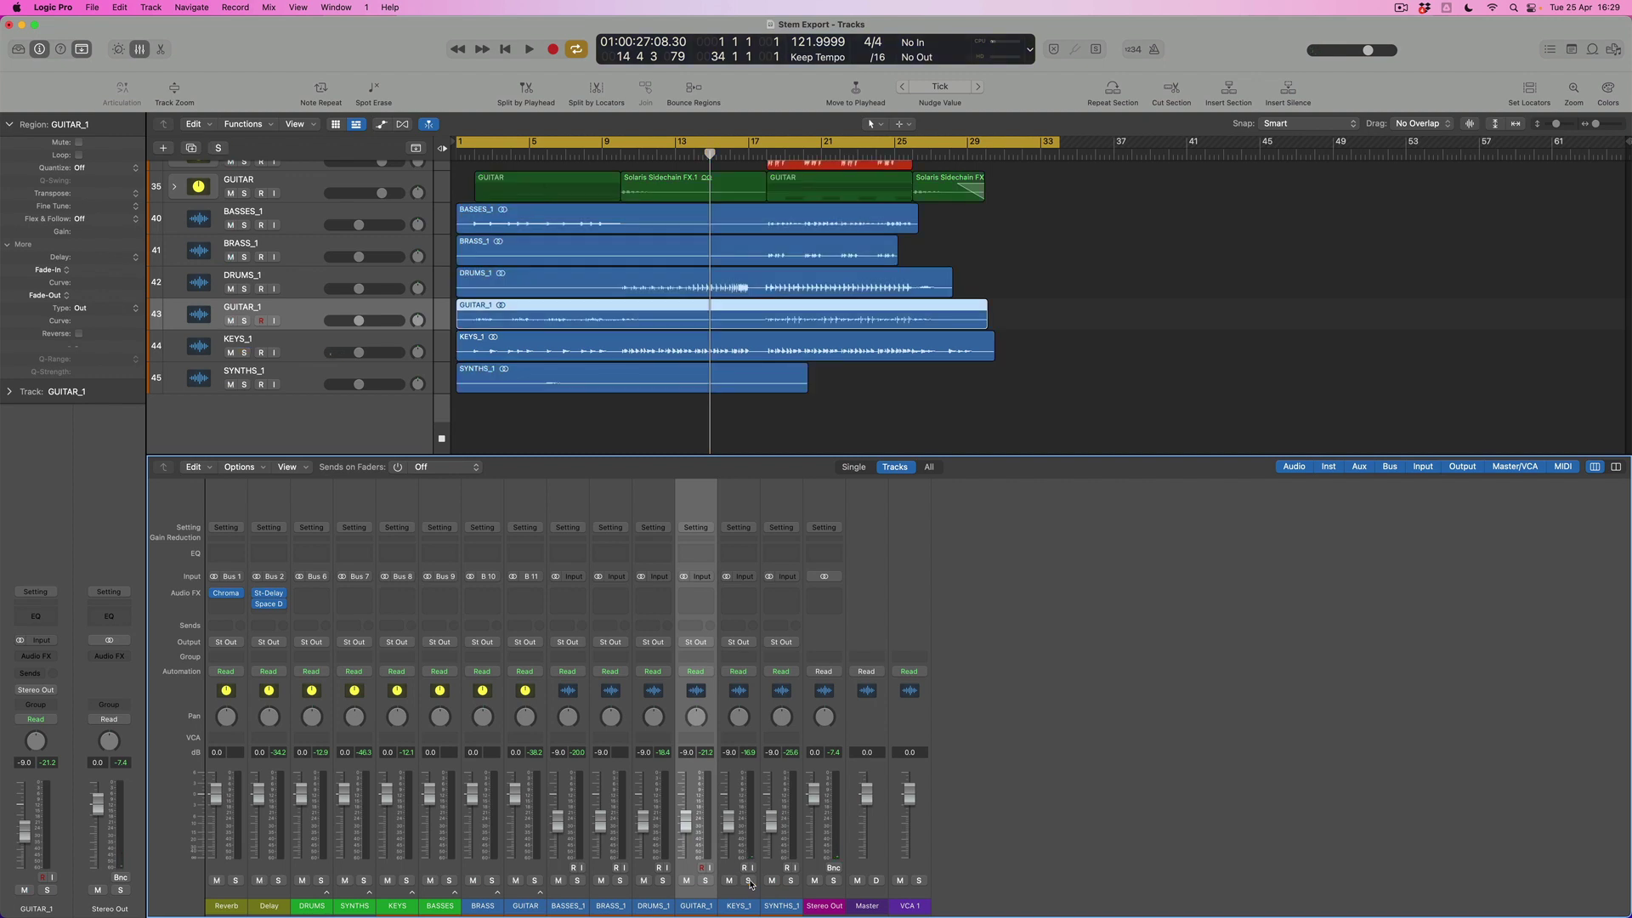
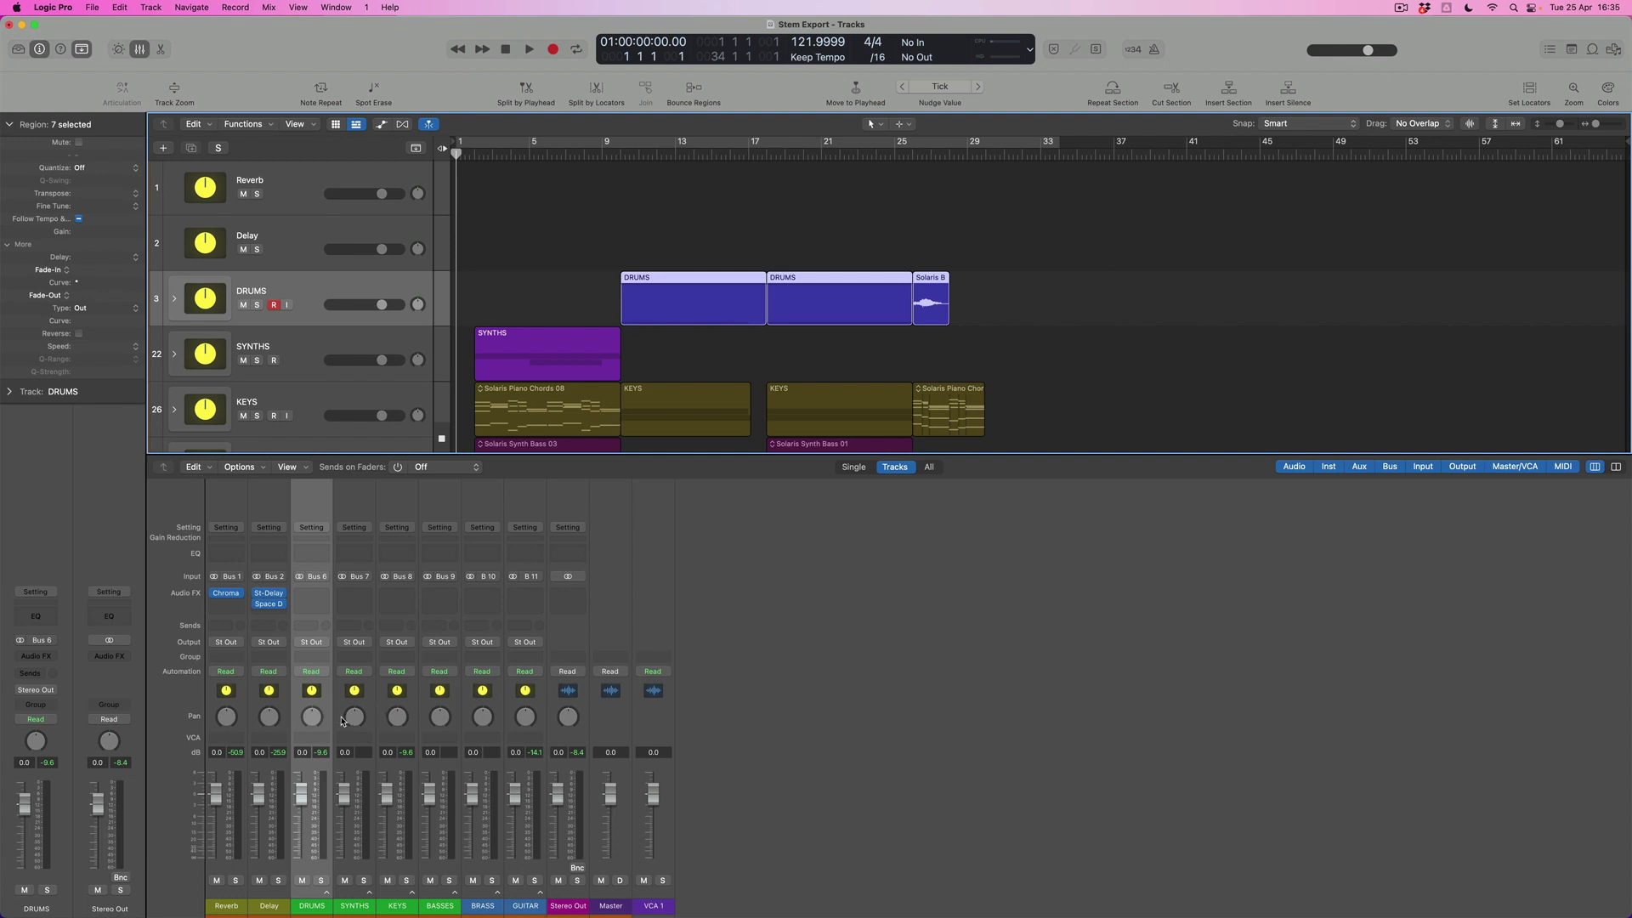
Step: Route the DRUMS stack's output to Bus 20 and name the resulting aux channel DRUMS RTN
left_click(327, 645)
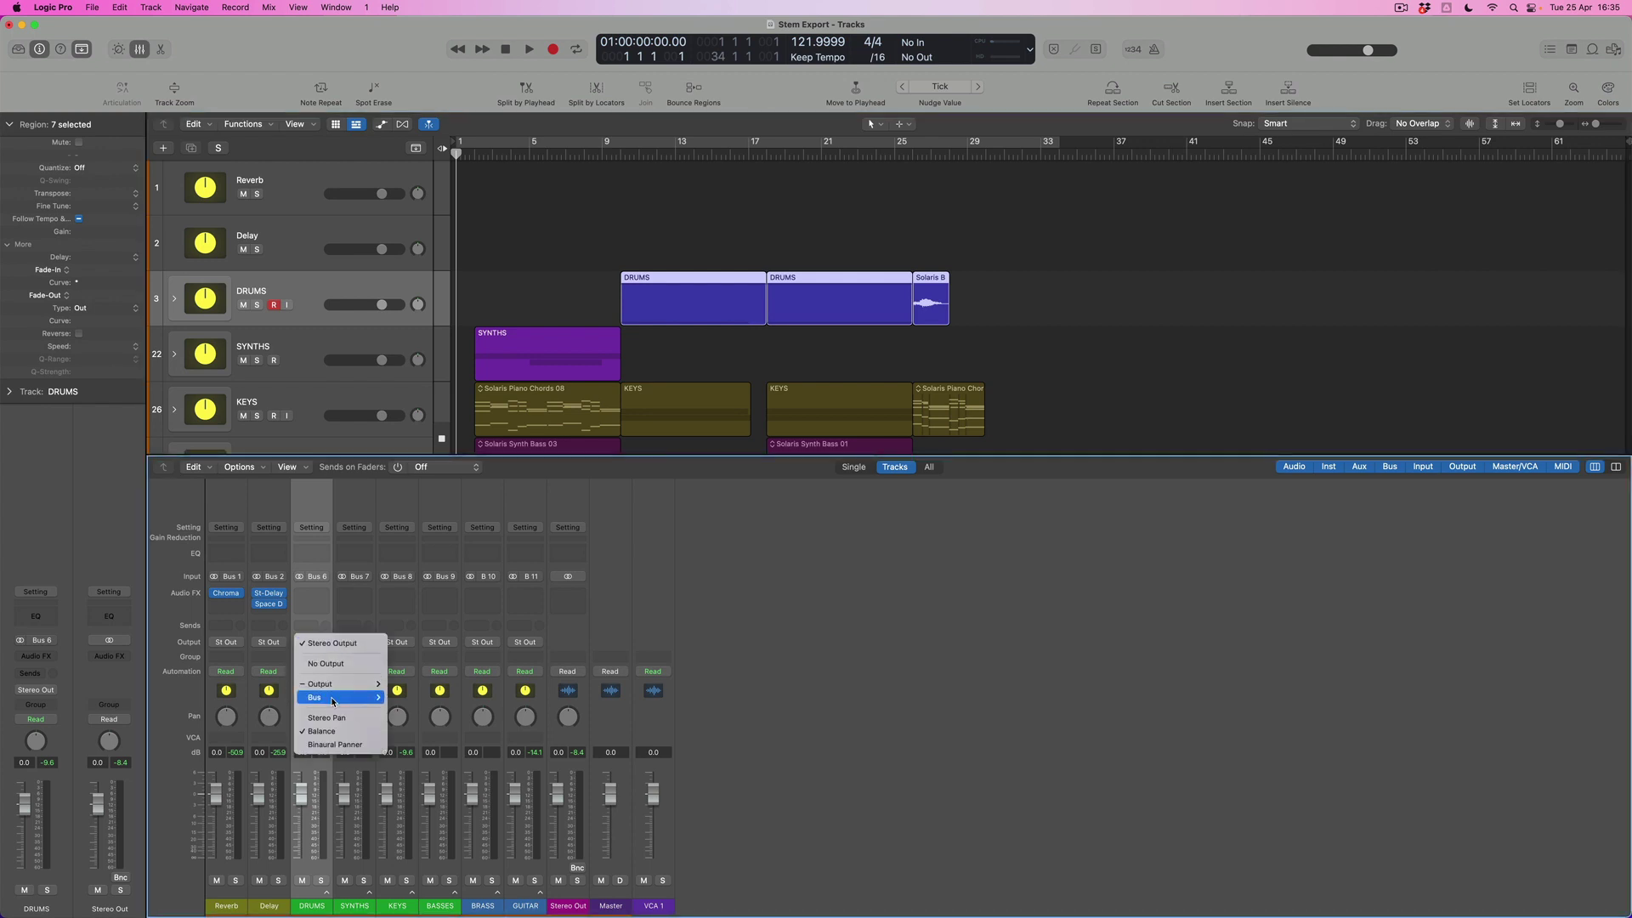
mouse_move(331, 701)
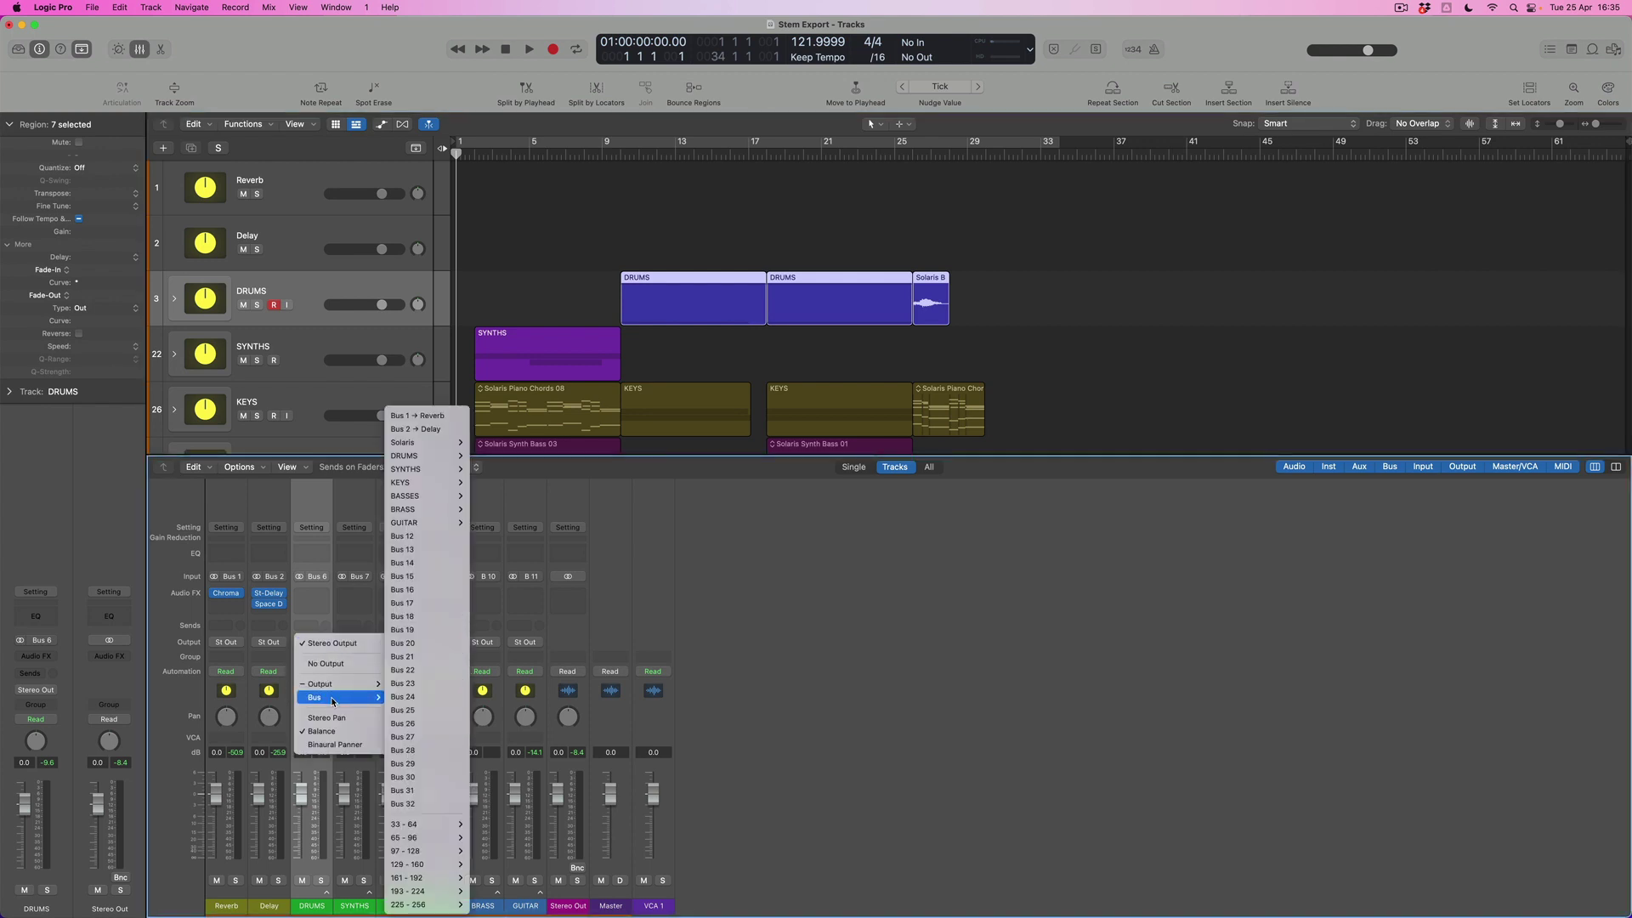
left_click(434, 646)
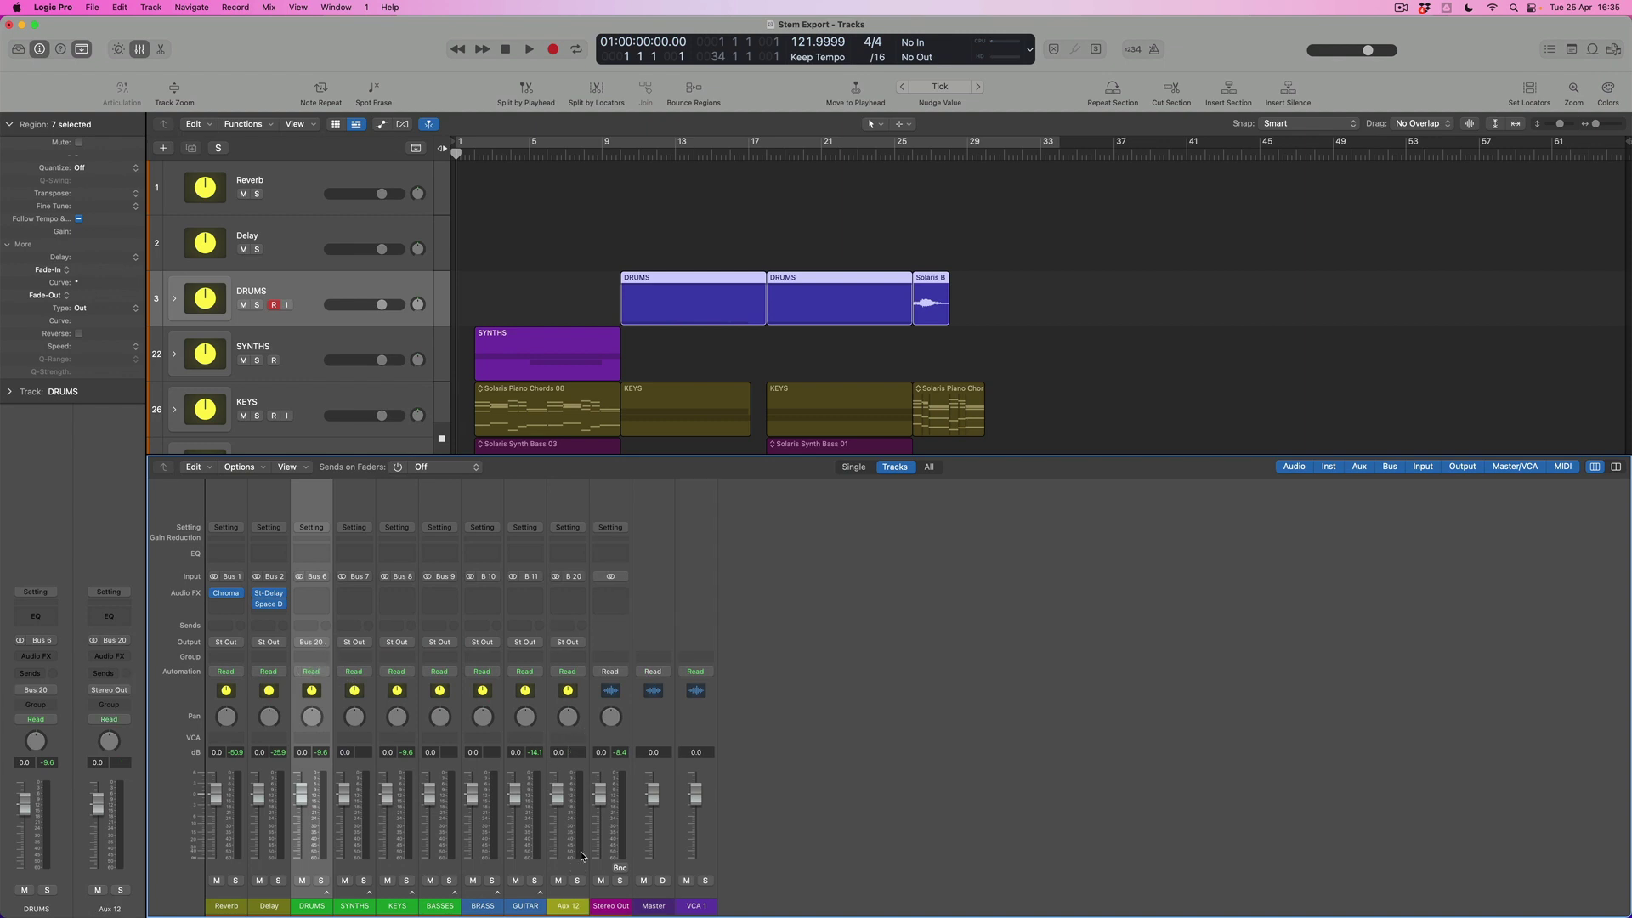
double_click(571, 906)
type("DRUMS RTN")
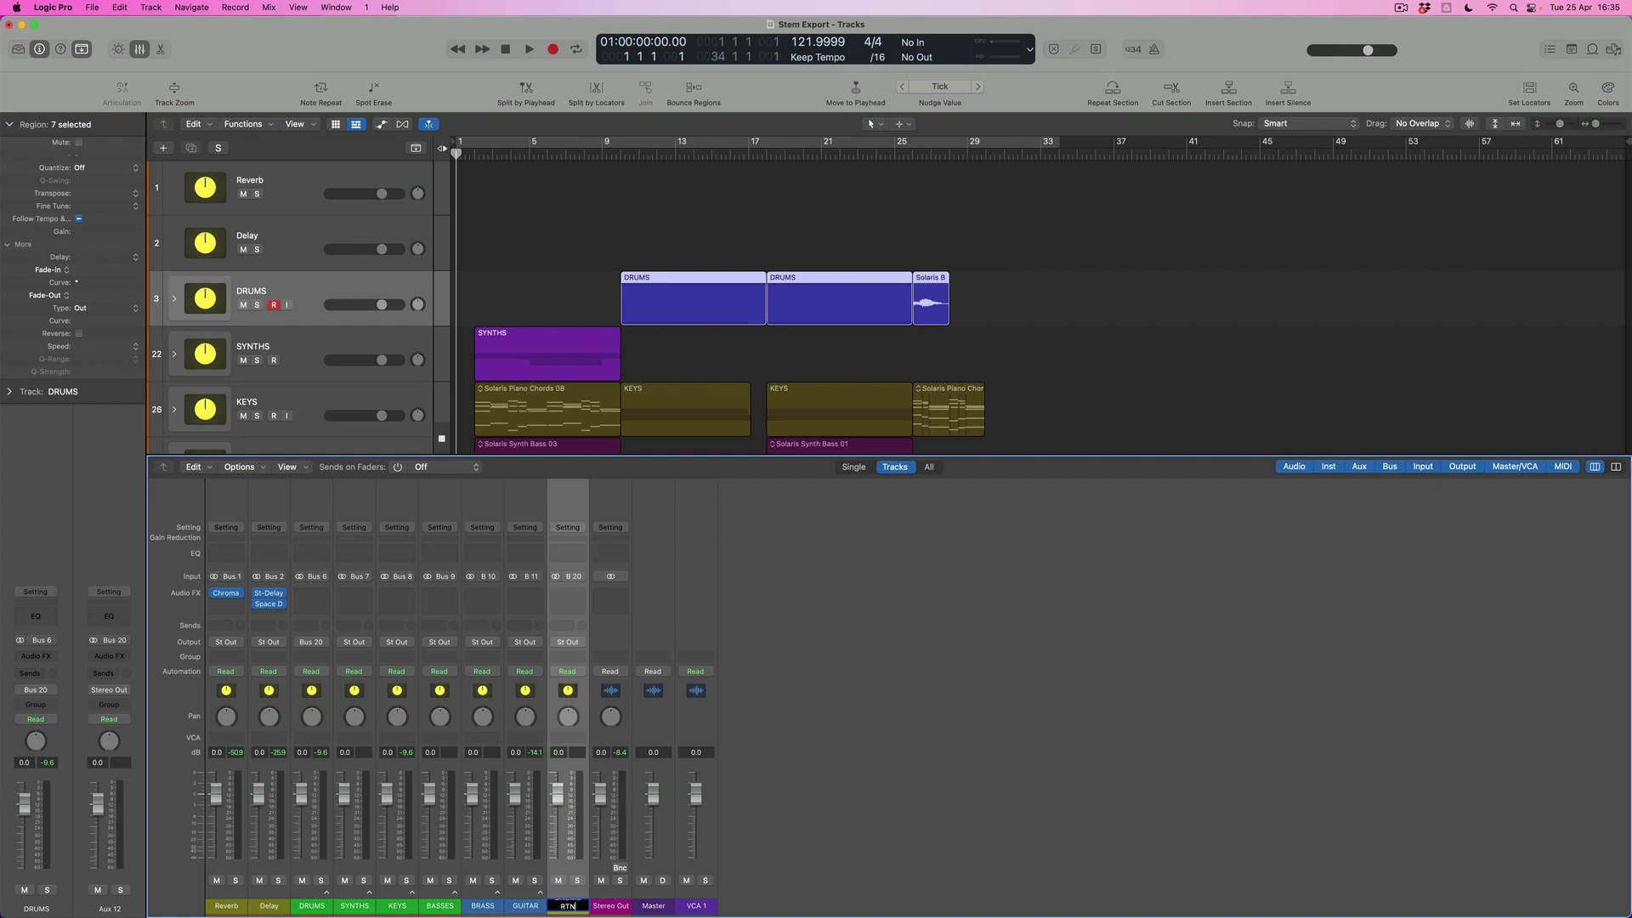
key("Return")
Step: Create one audio track with Bus 20 (DRUMS RTN) as its input below the DRUMS stack and name it DRUMS RTN
scroll(343, 274, "down", 3)
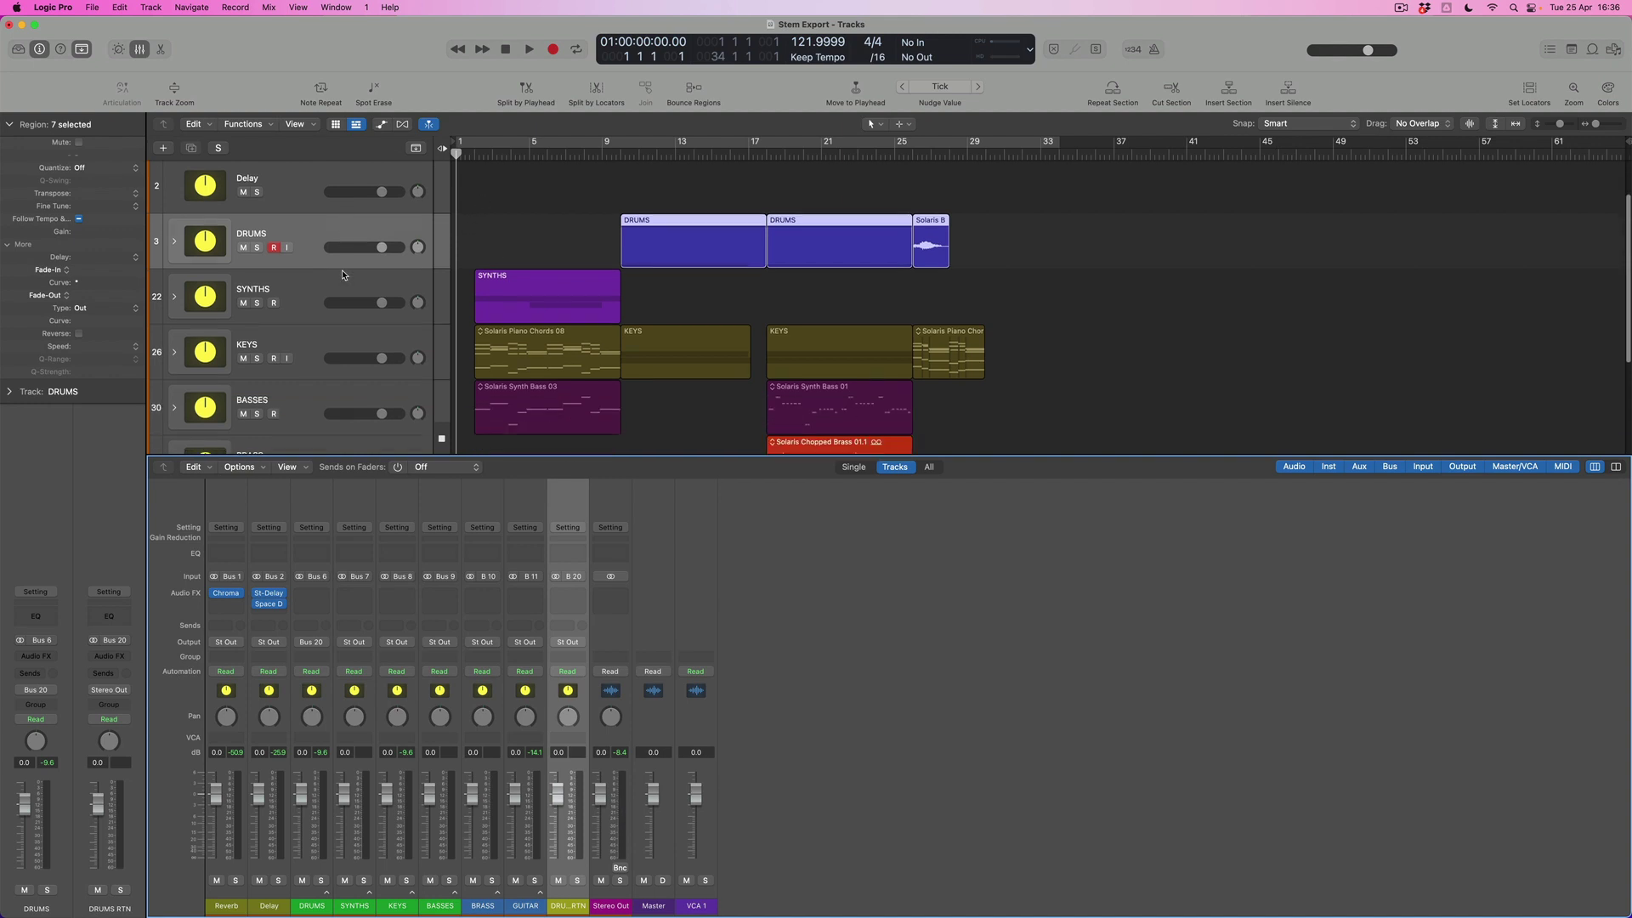
key("super+Up")
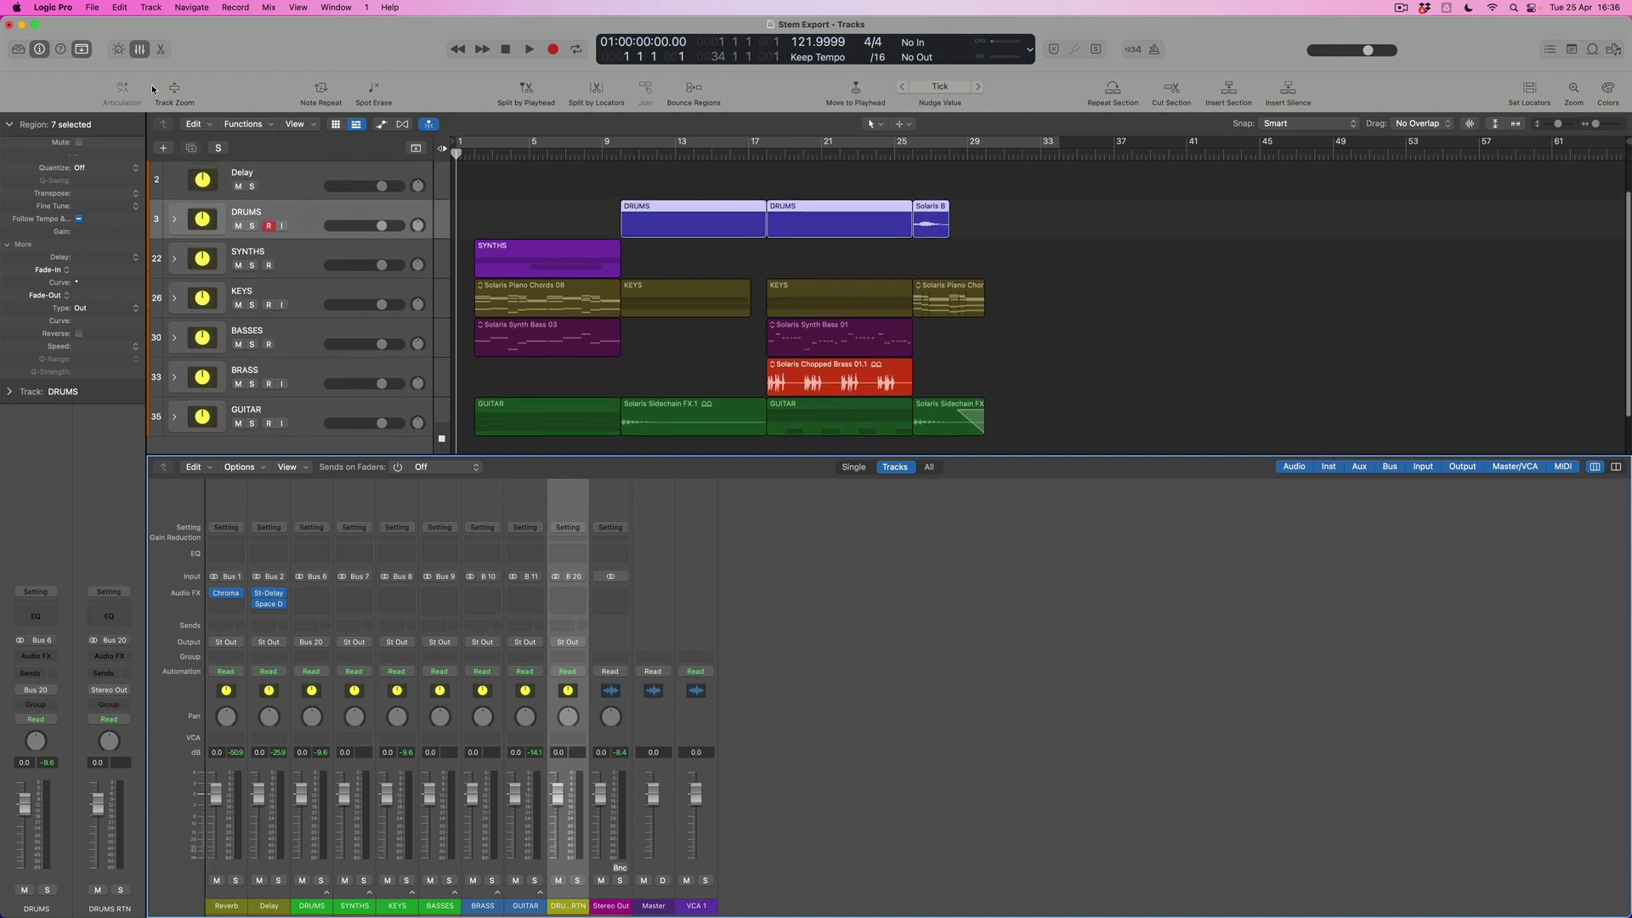
left_click(163, 148)
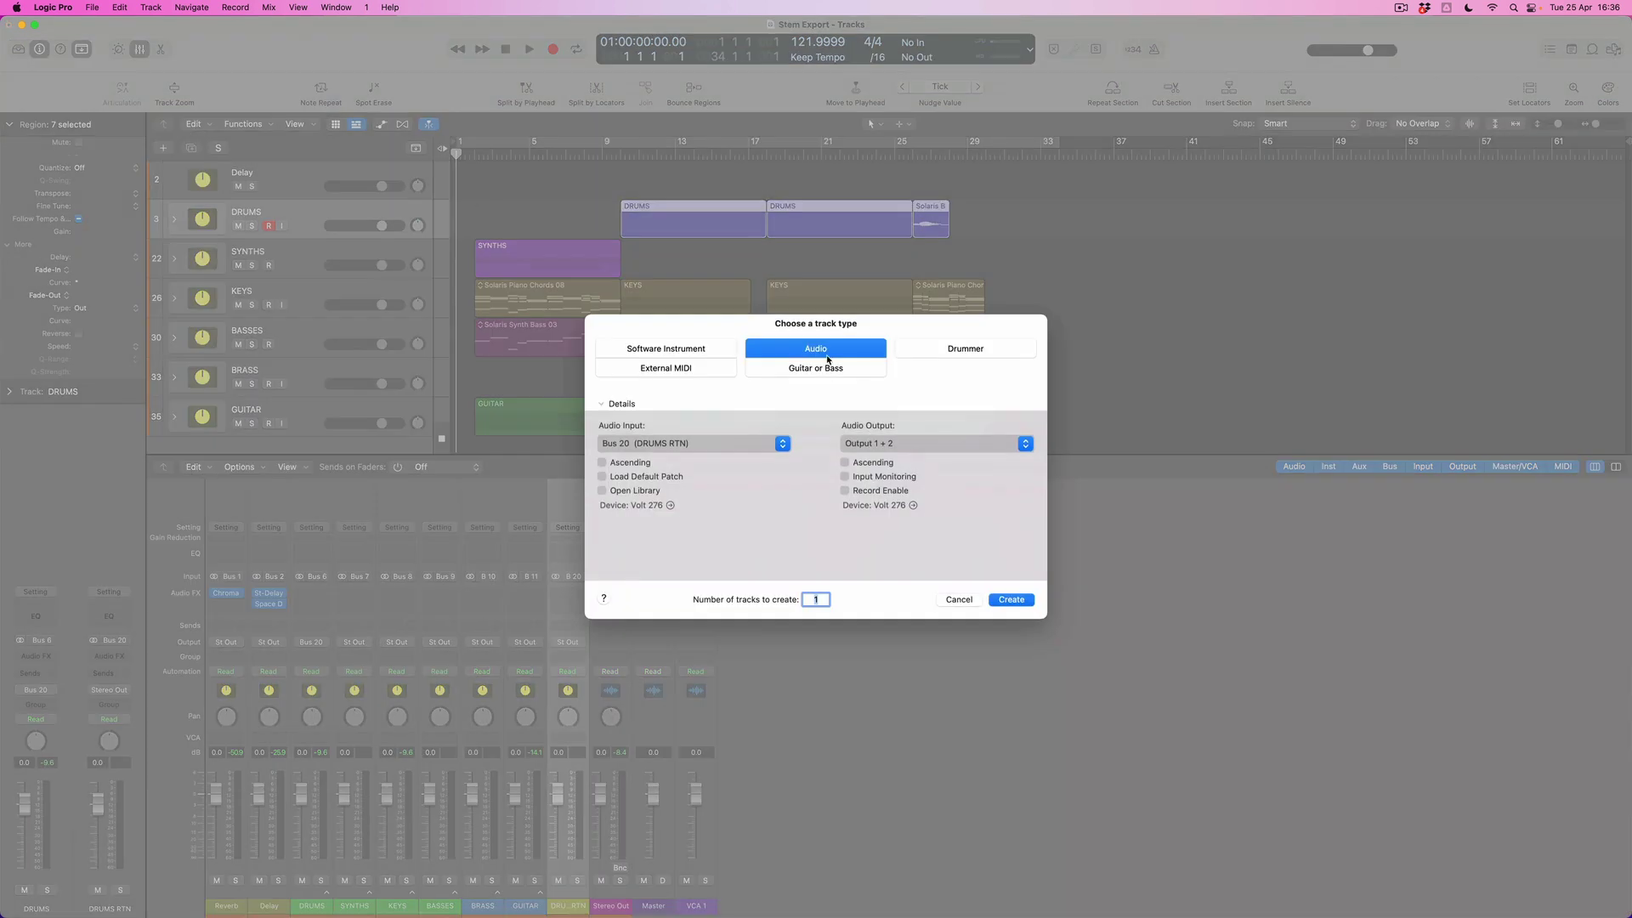
left_click(783, 445)
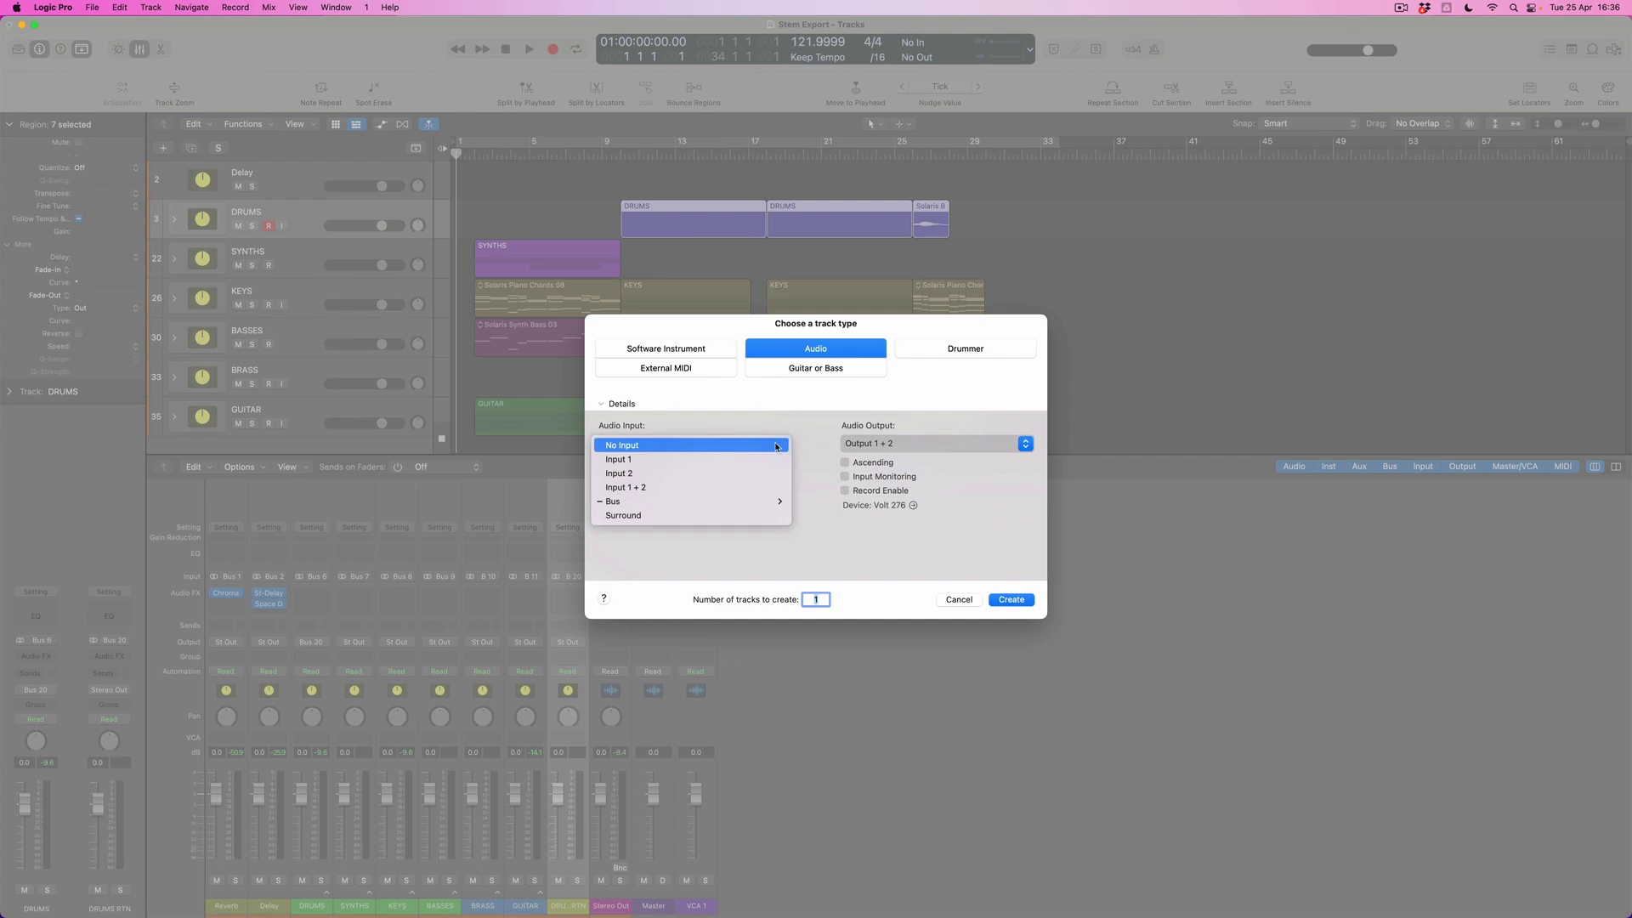
mouse_move(726, 501)
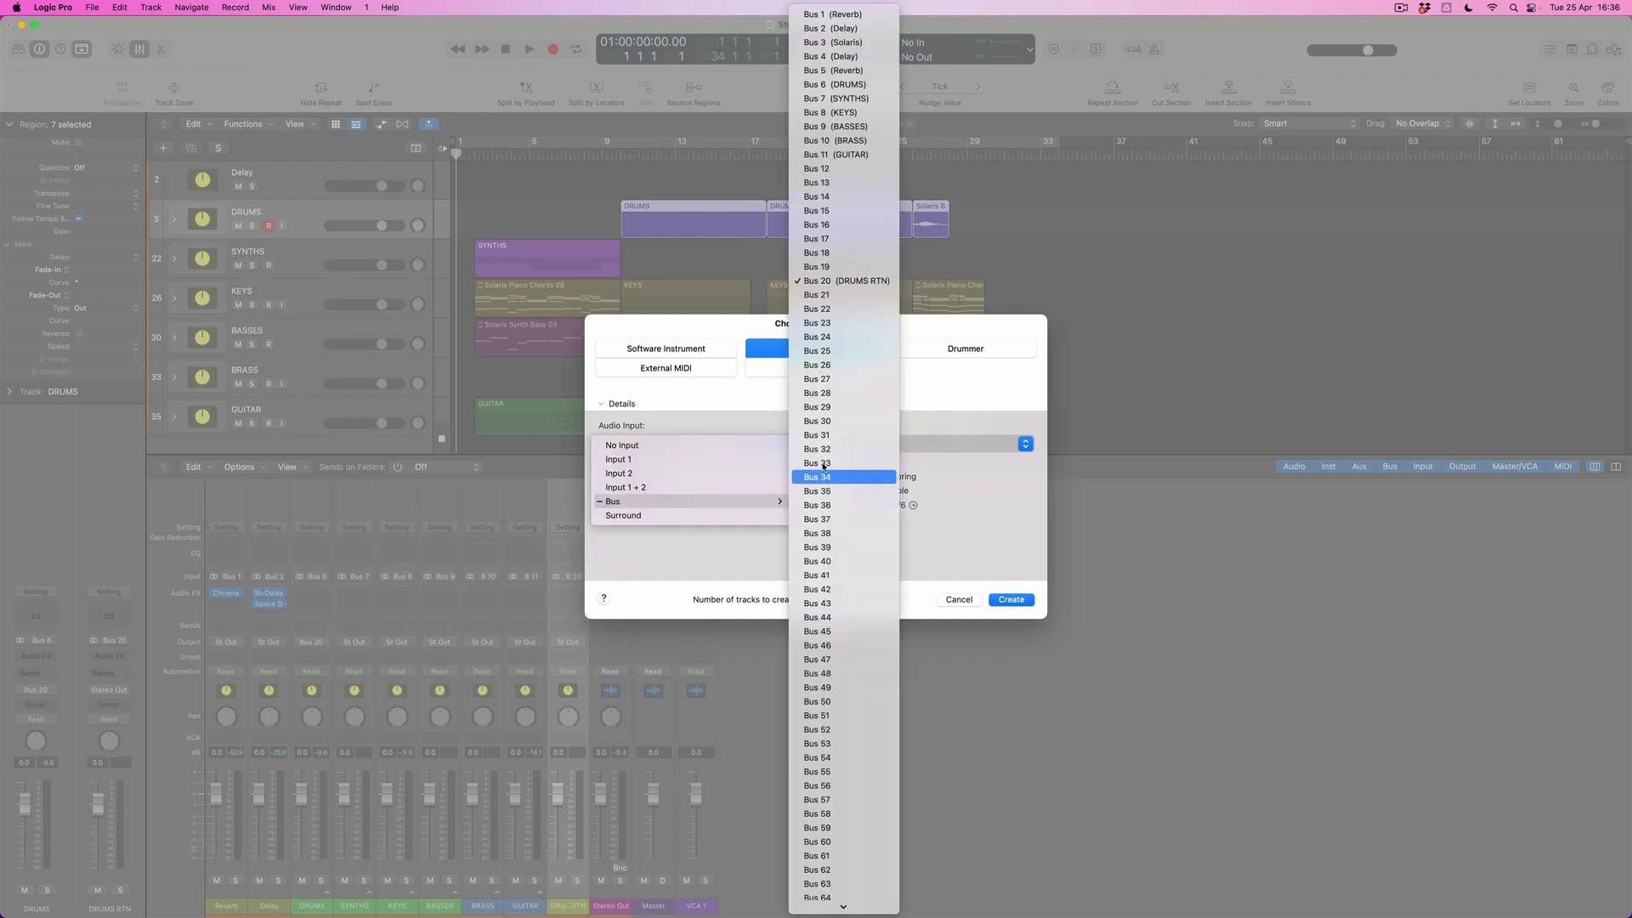
left_click(842, 282)
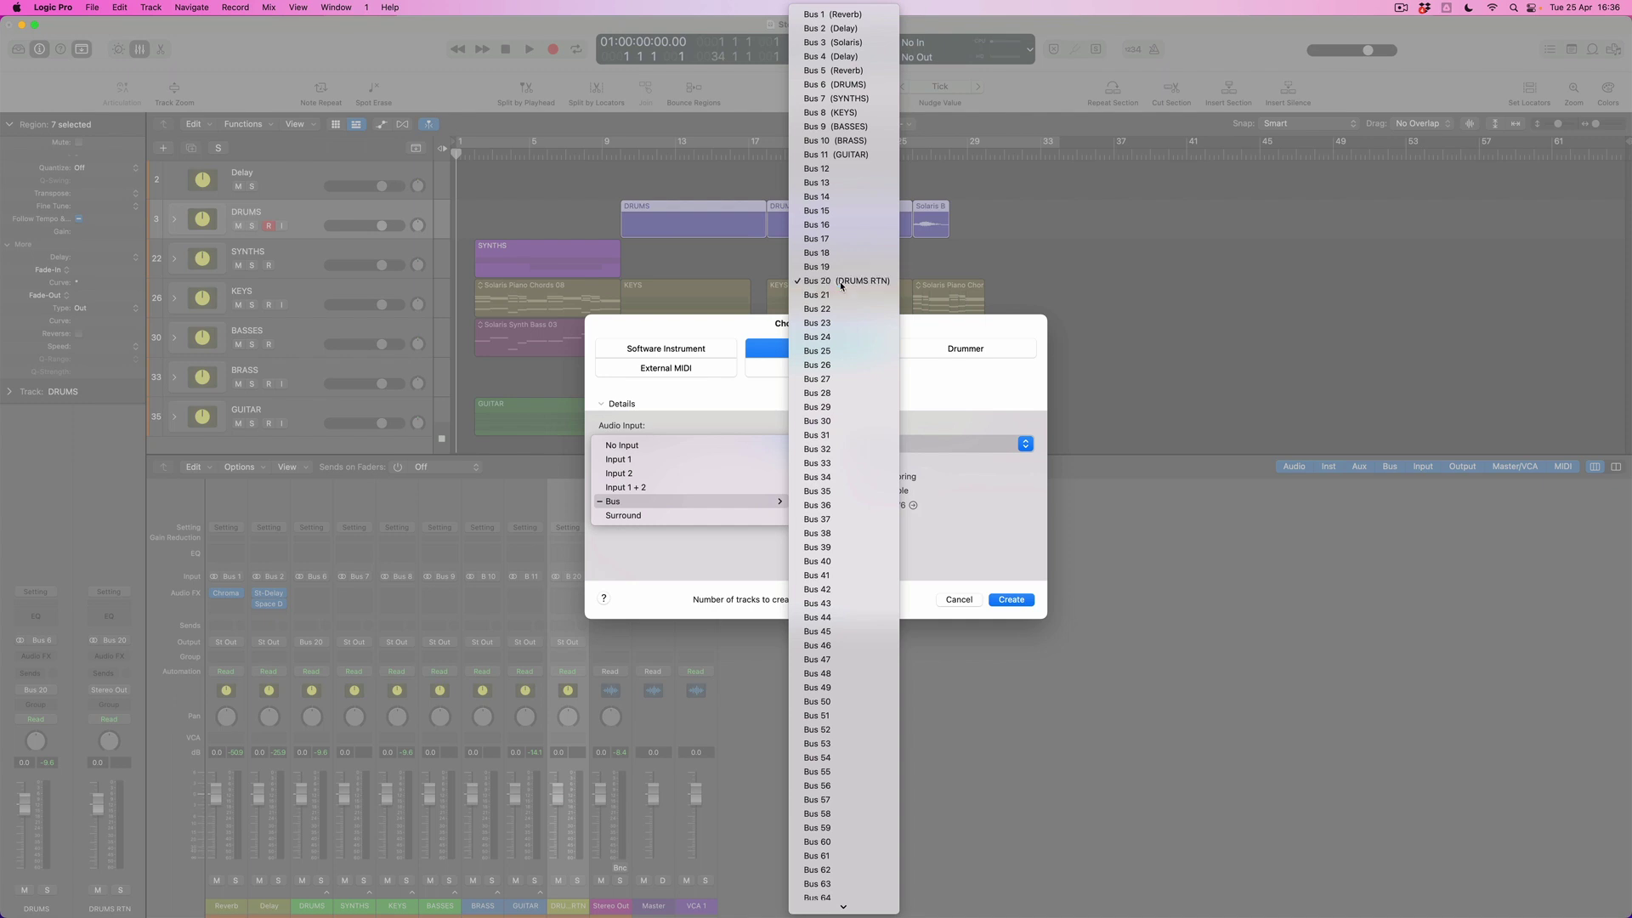
left_click(1006, 598)
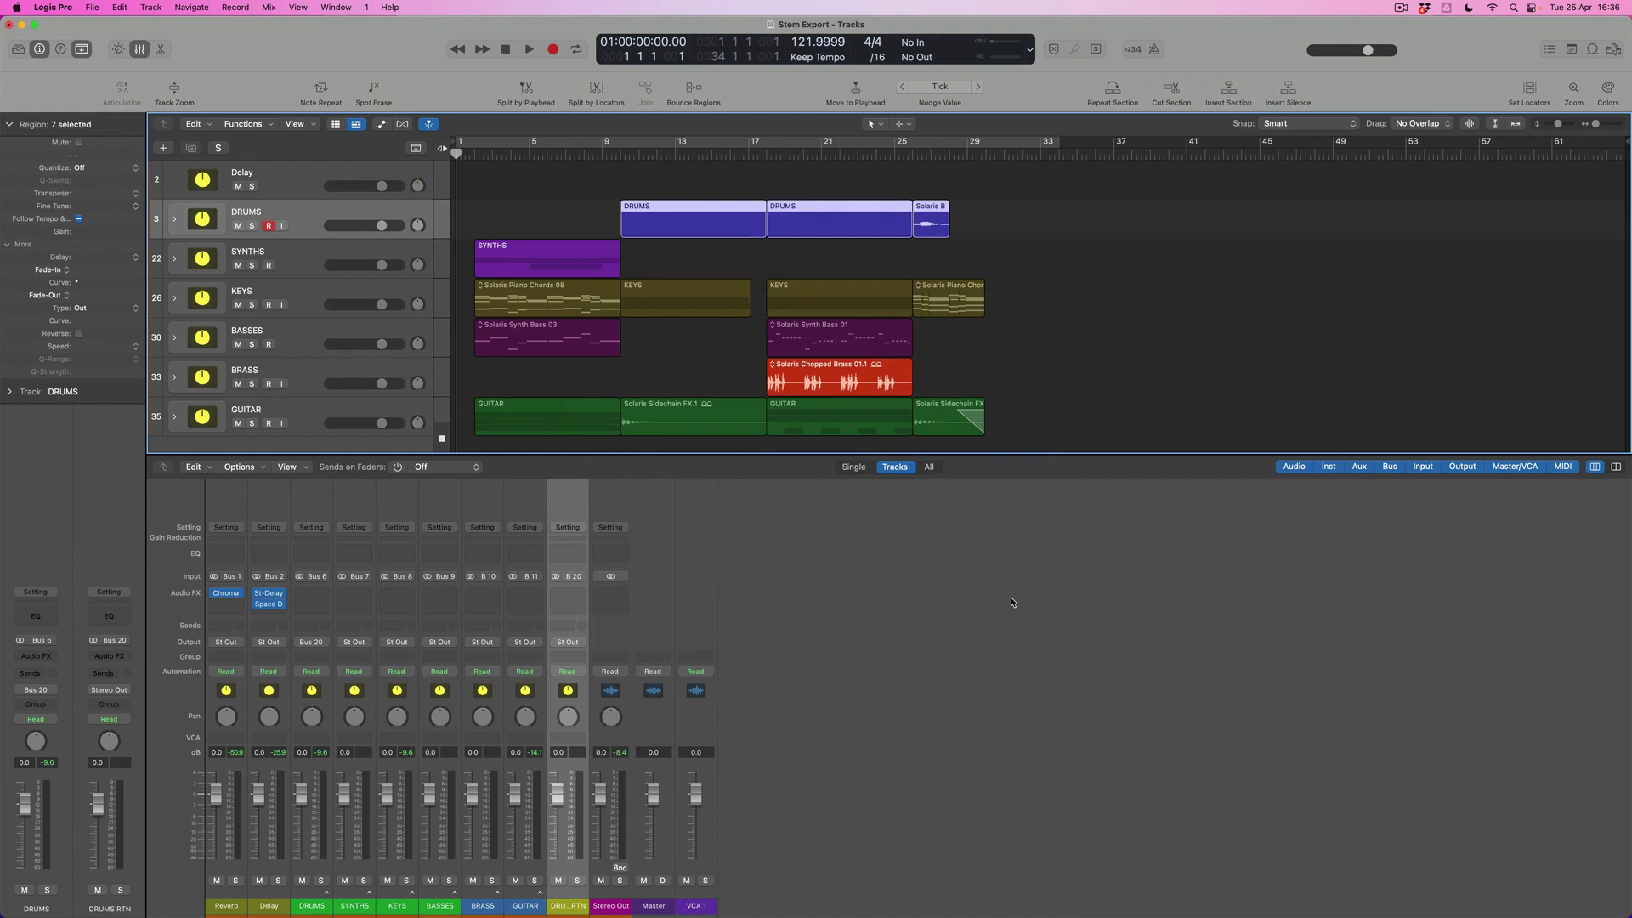
double_click(251, 252)
type("DRUMS RTN")
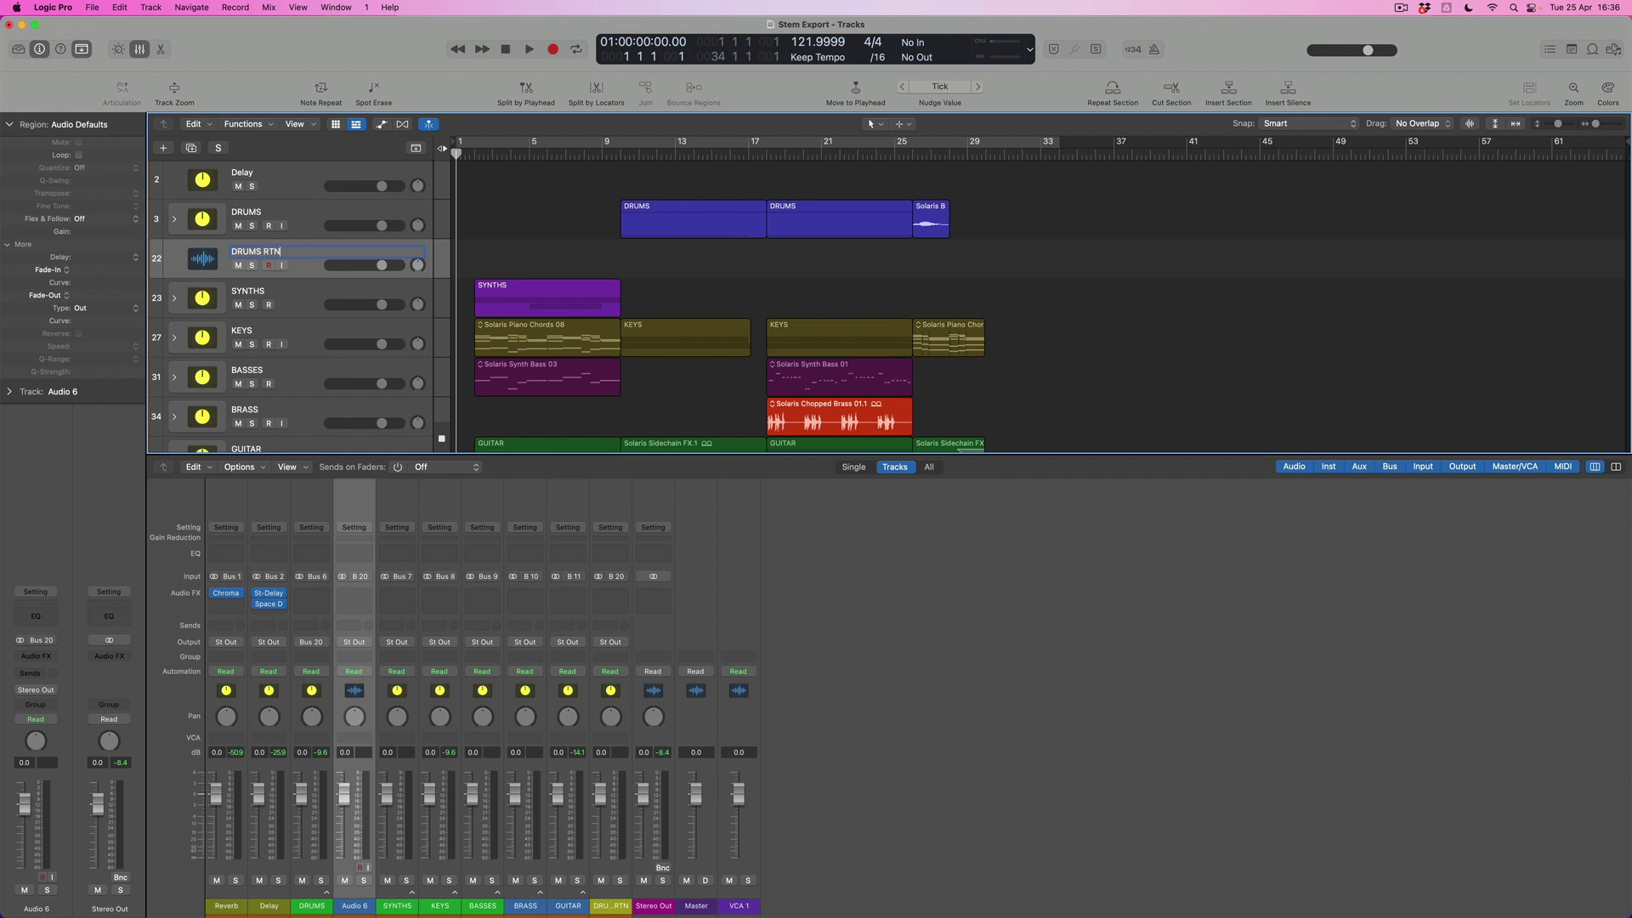
Step: Mute and record-enable the DRUMS RTN track, and record the drums onto it from bar 9 through bar 30
key("Return")
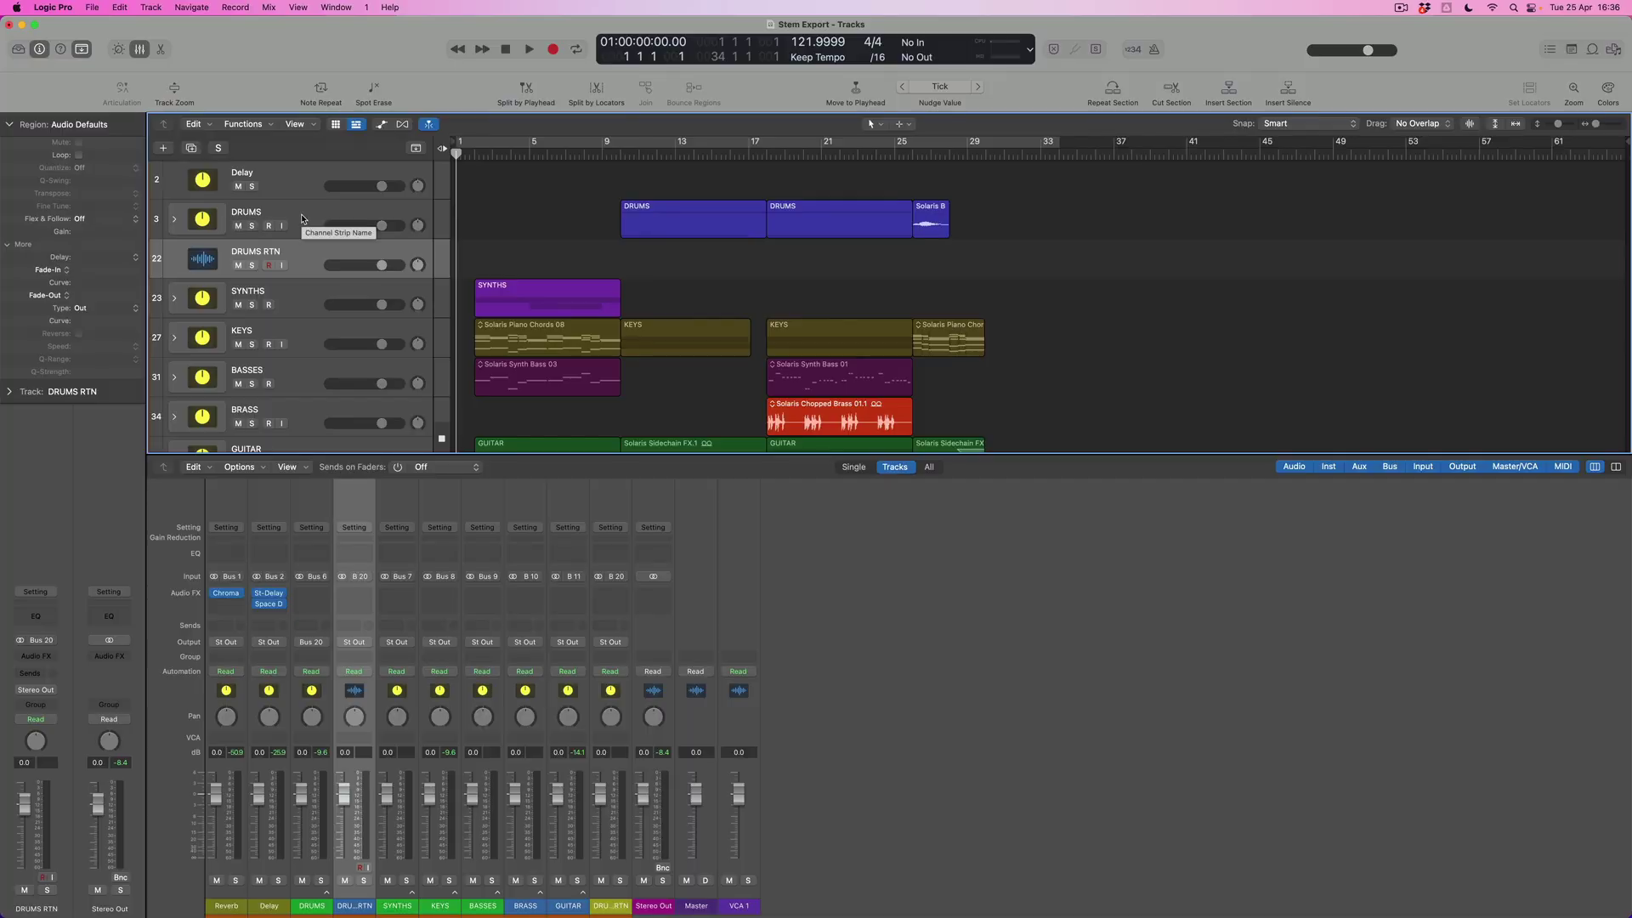
left_click(239, 266)
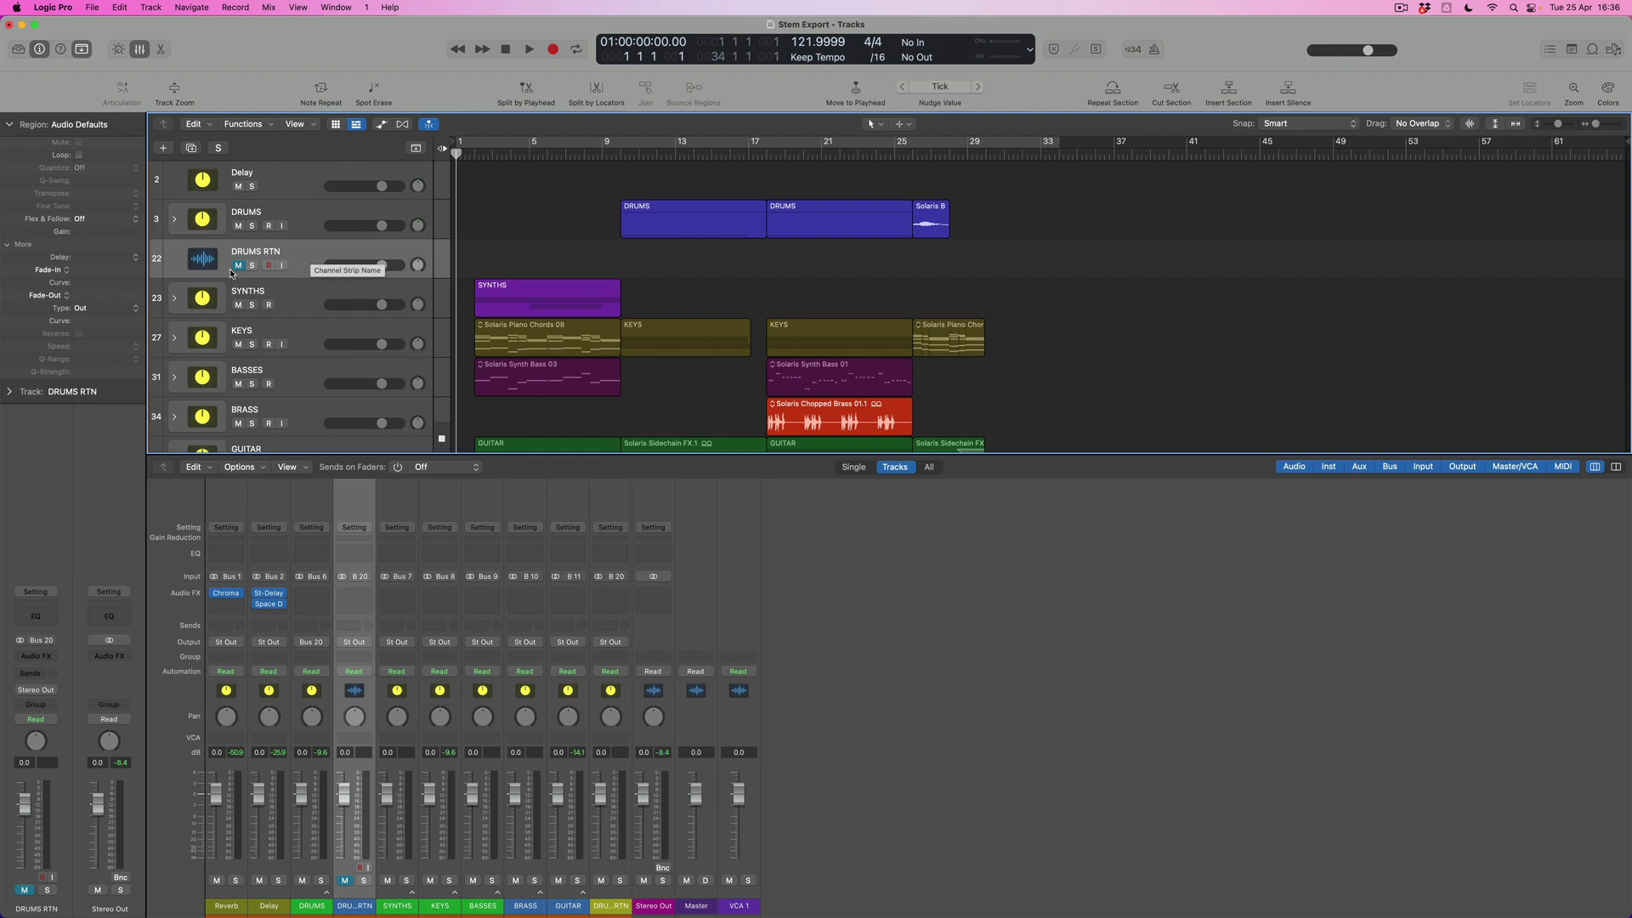
left_click(269, 266)
left_click(603, 154)
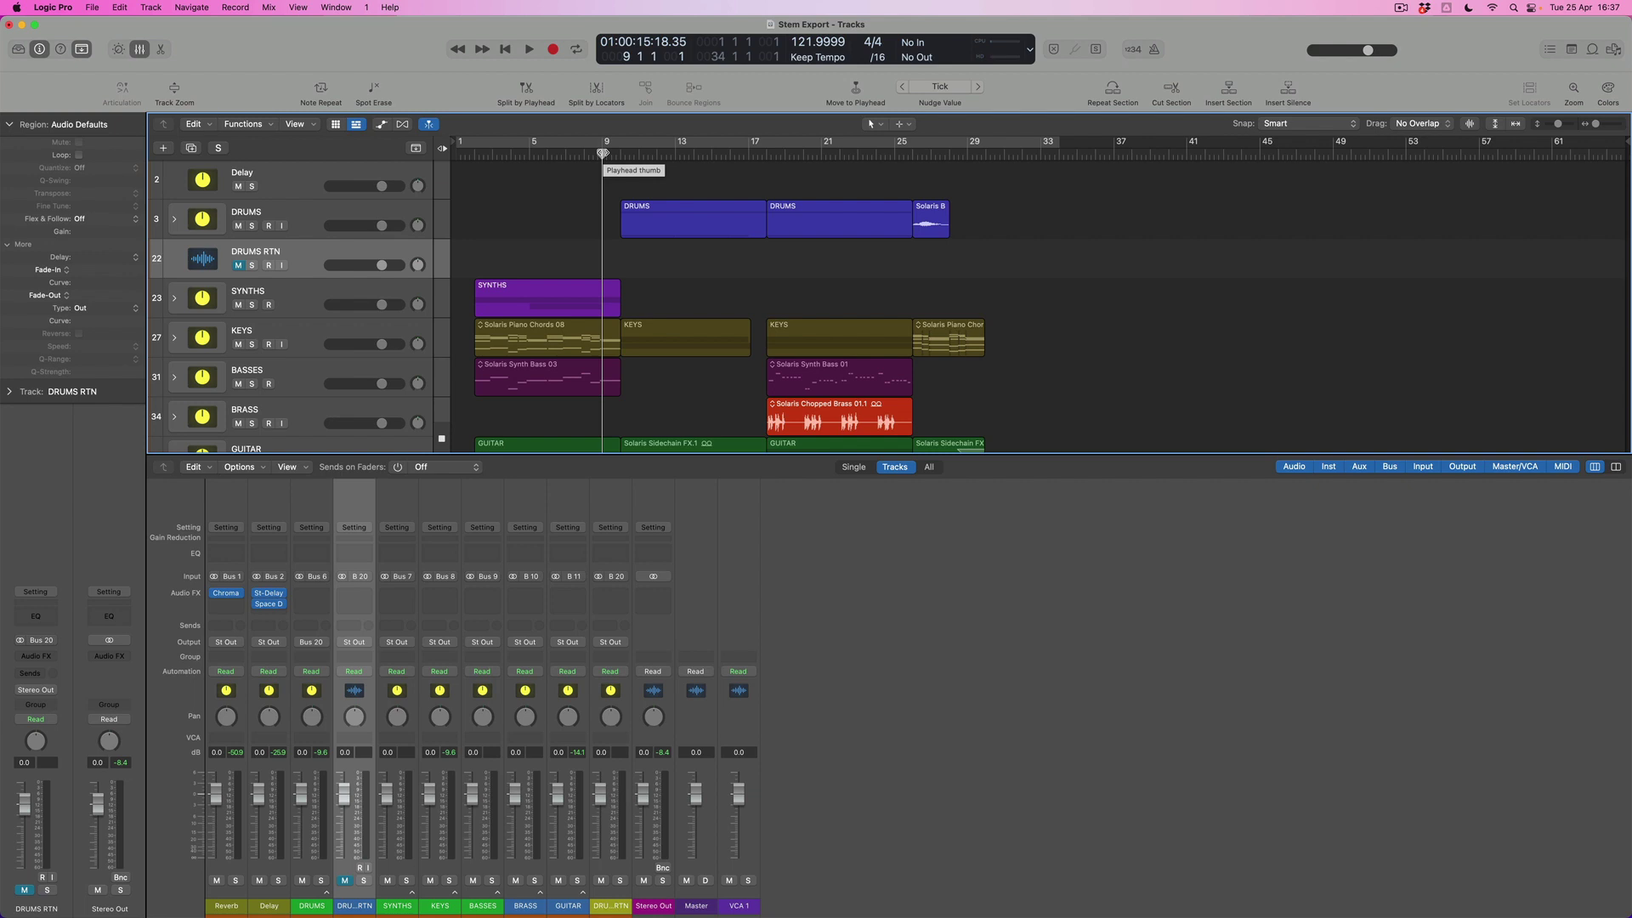
key("r")
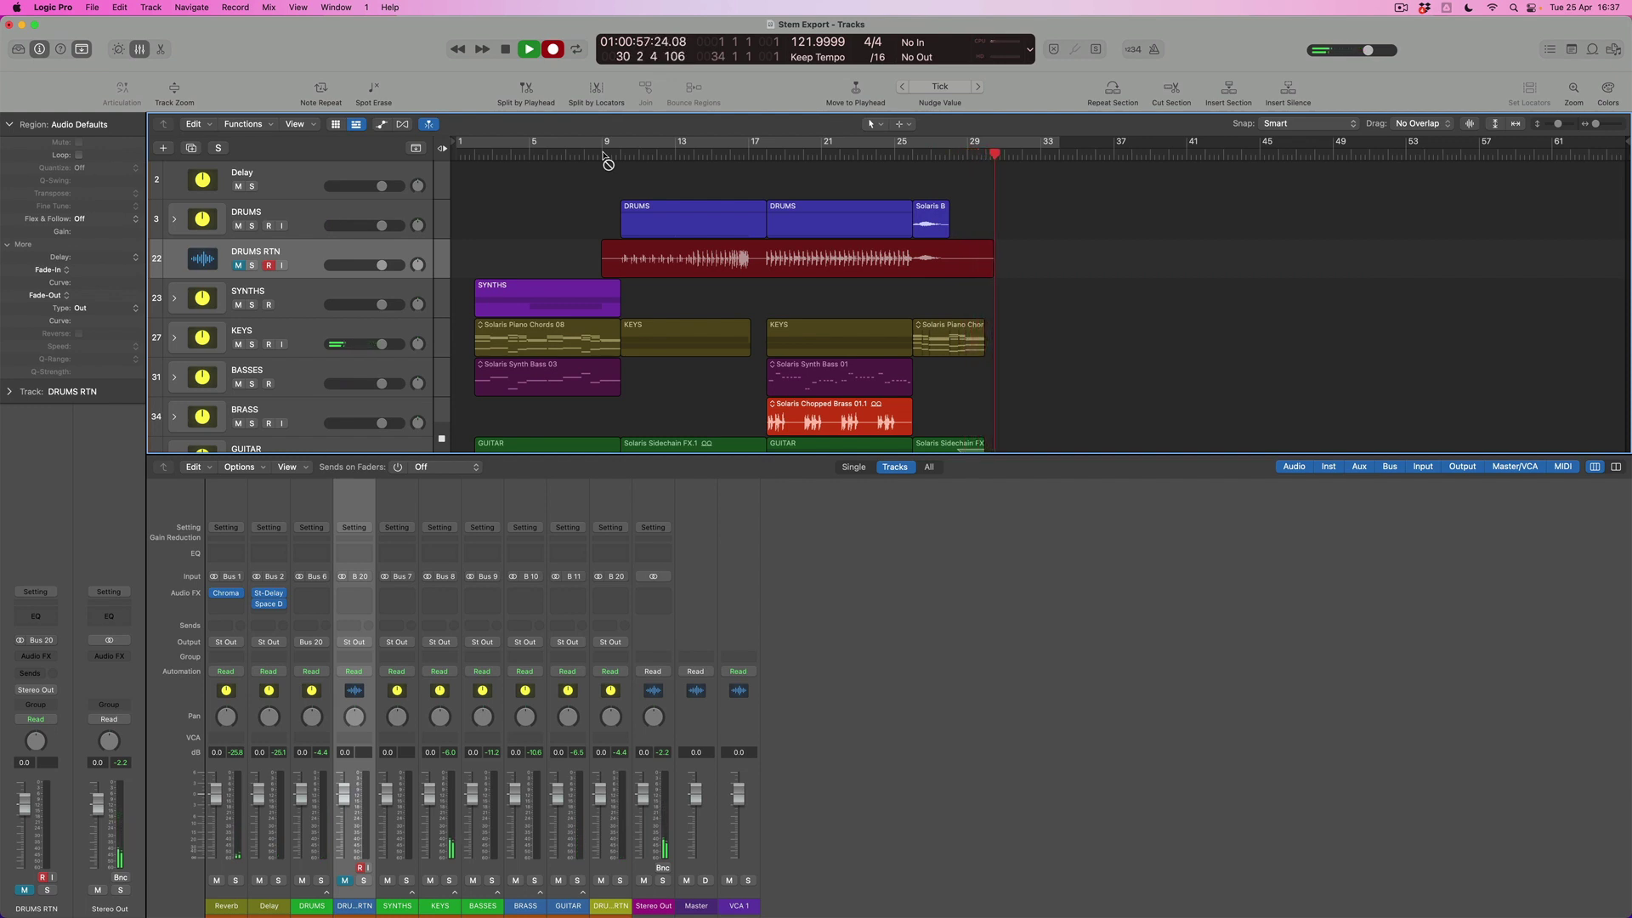
key("space")
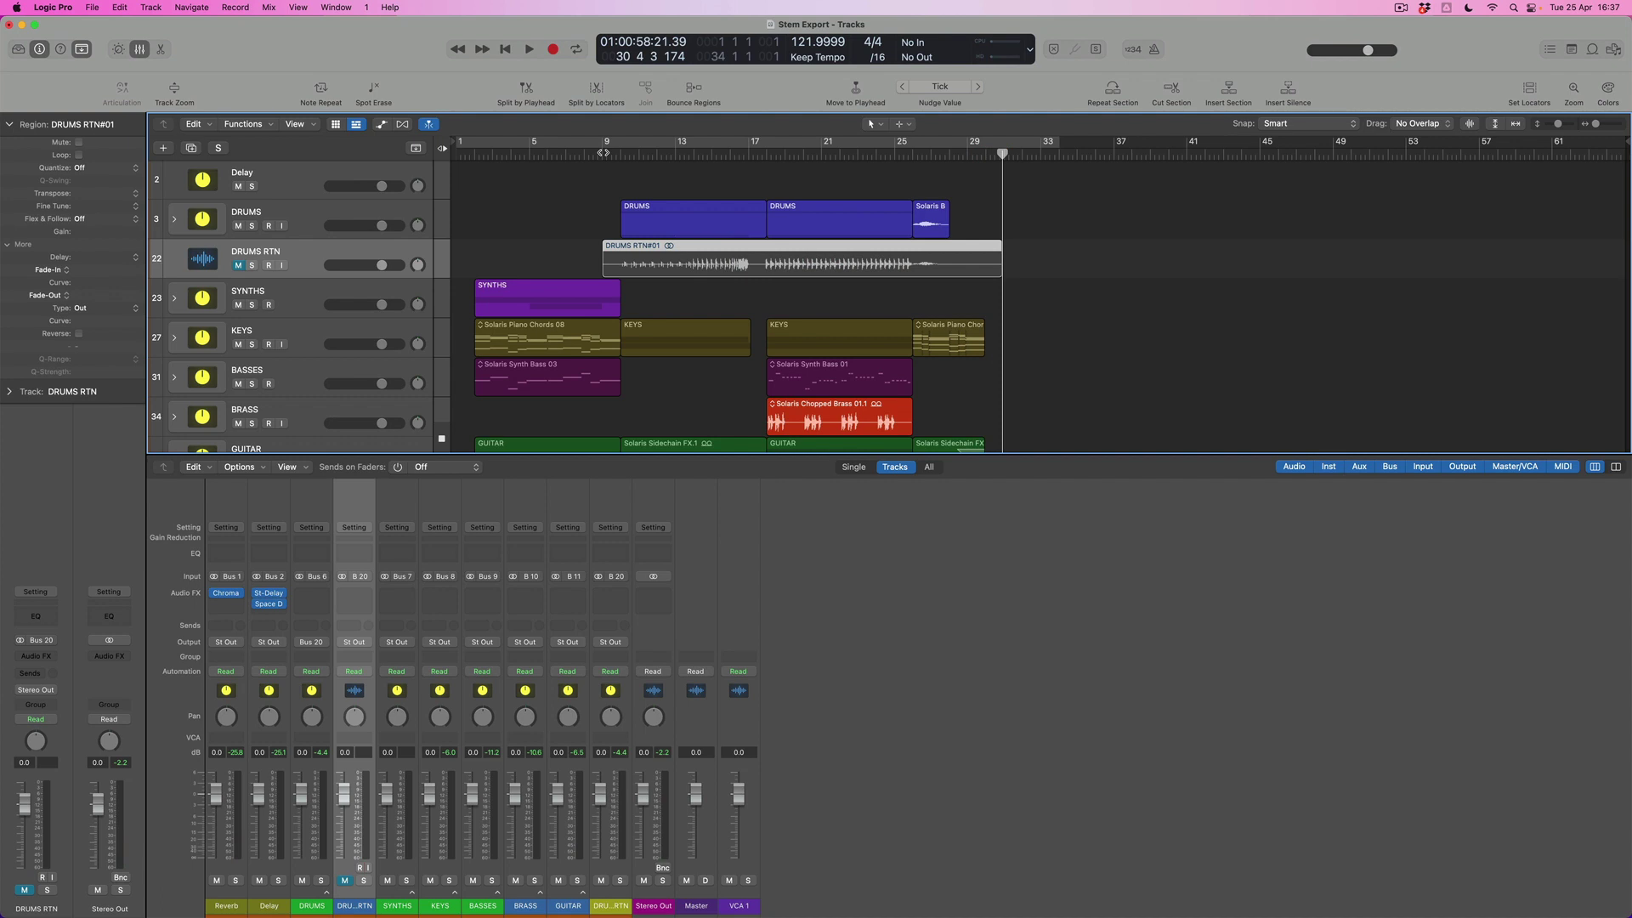
Step: Disarm and unmute DRUMS RTN, and play its recording soloed from bar 9 and again from about bar 21
left_click(269, 267)
left_click(238, 266)
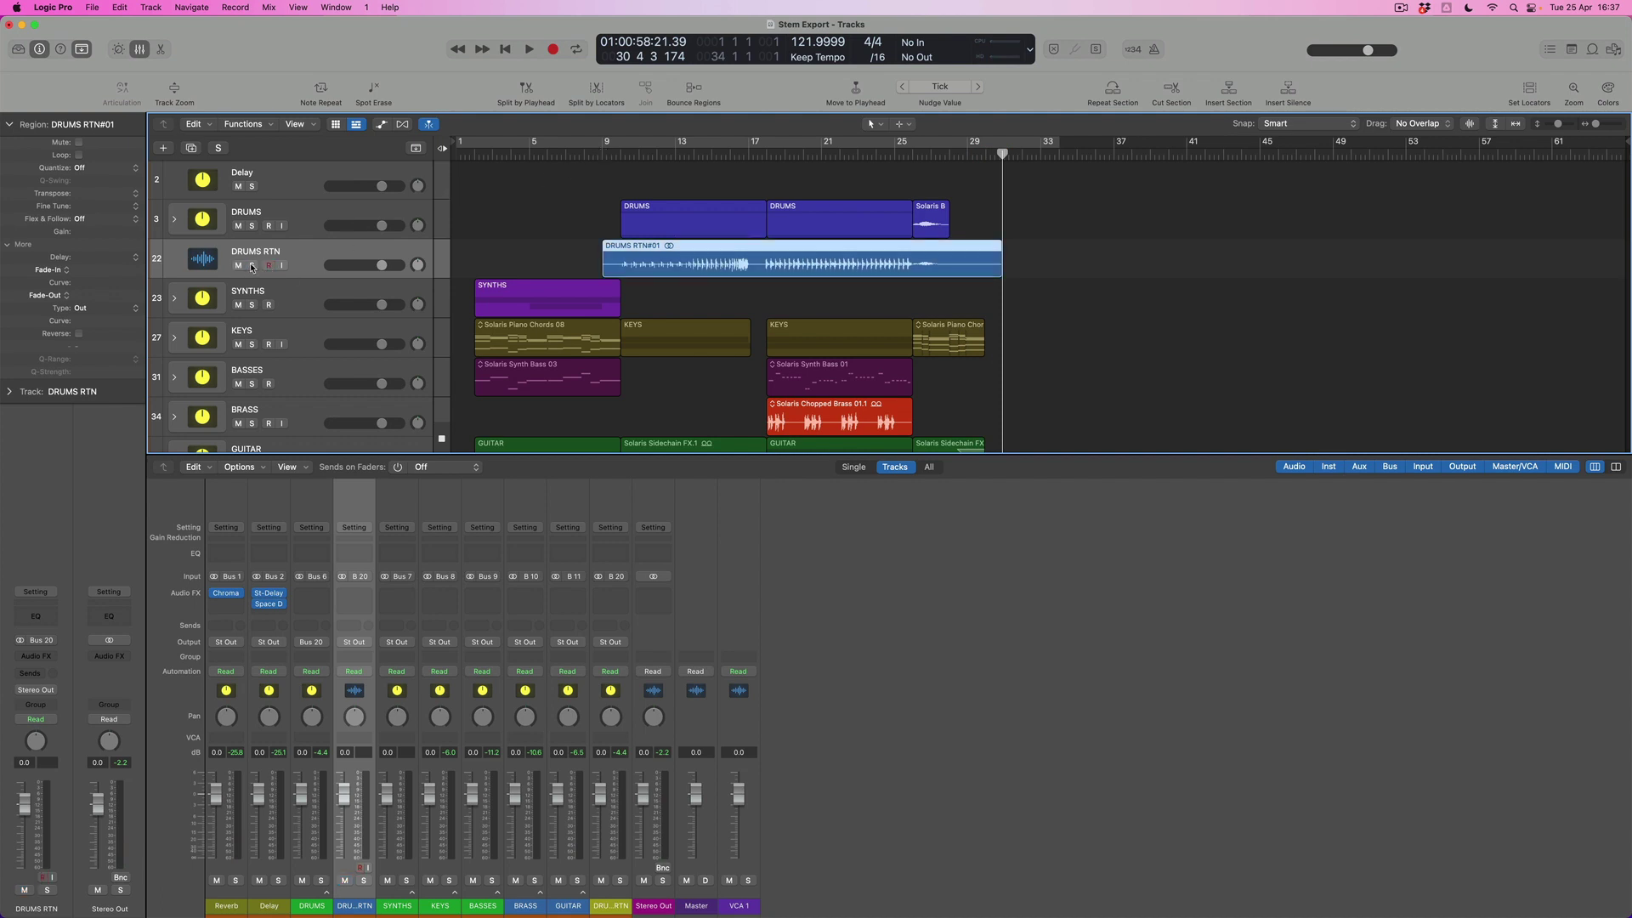
left_click(252, 266)
key("space")
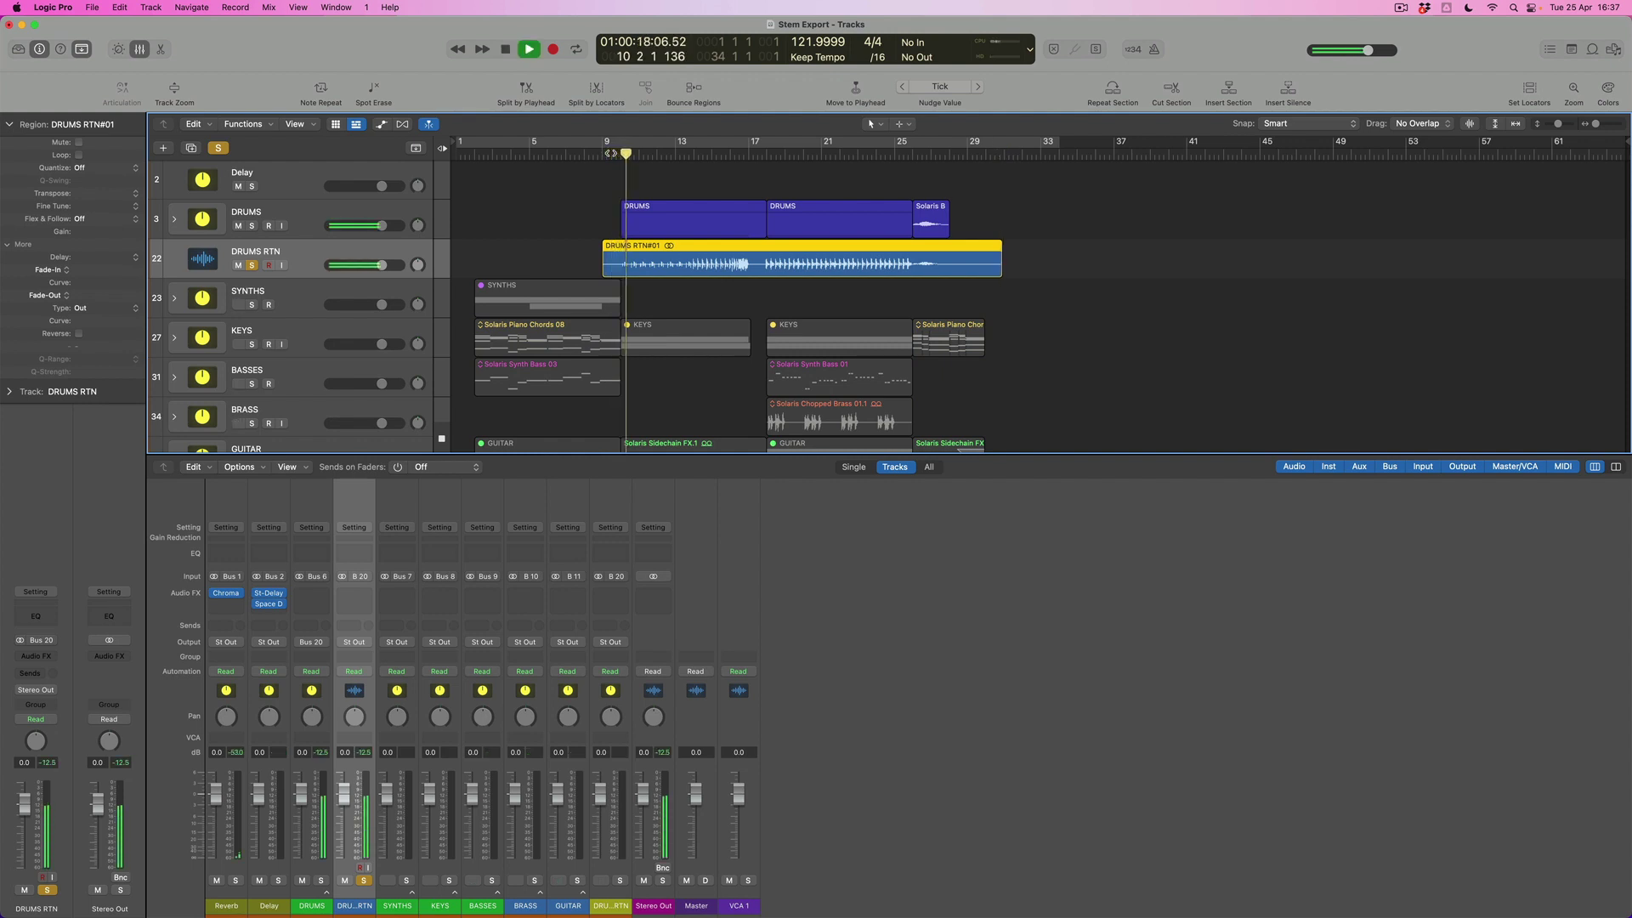
left_click(820, 153)
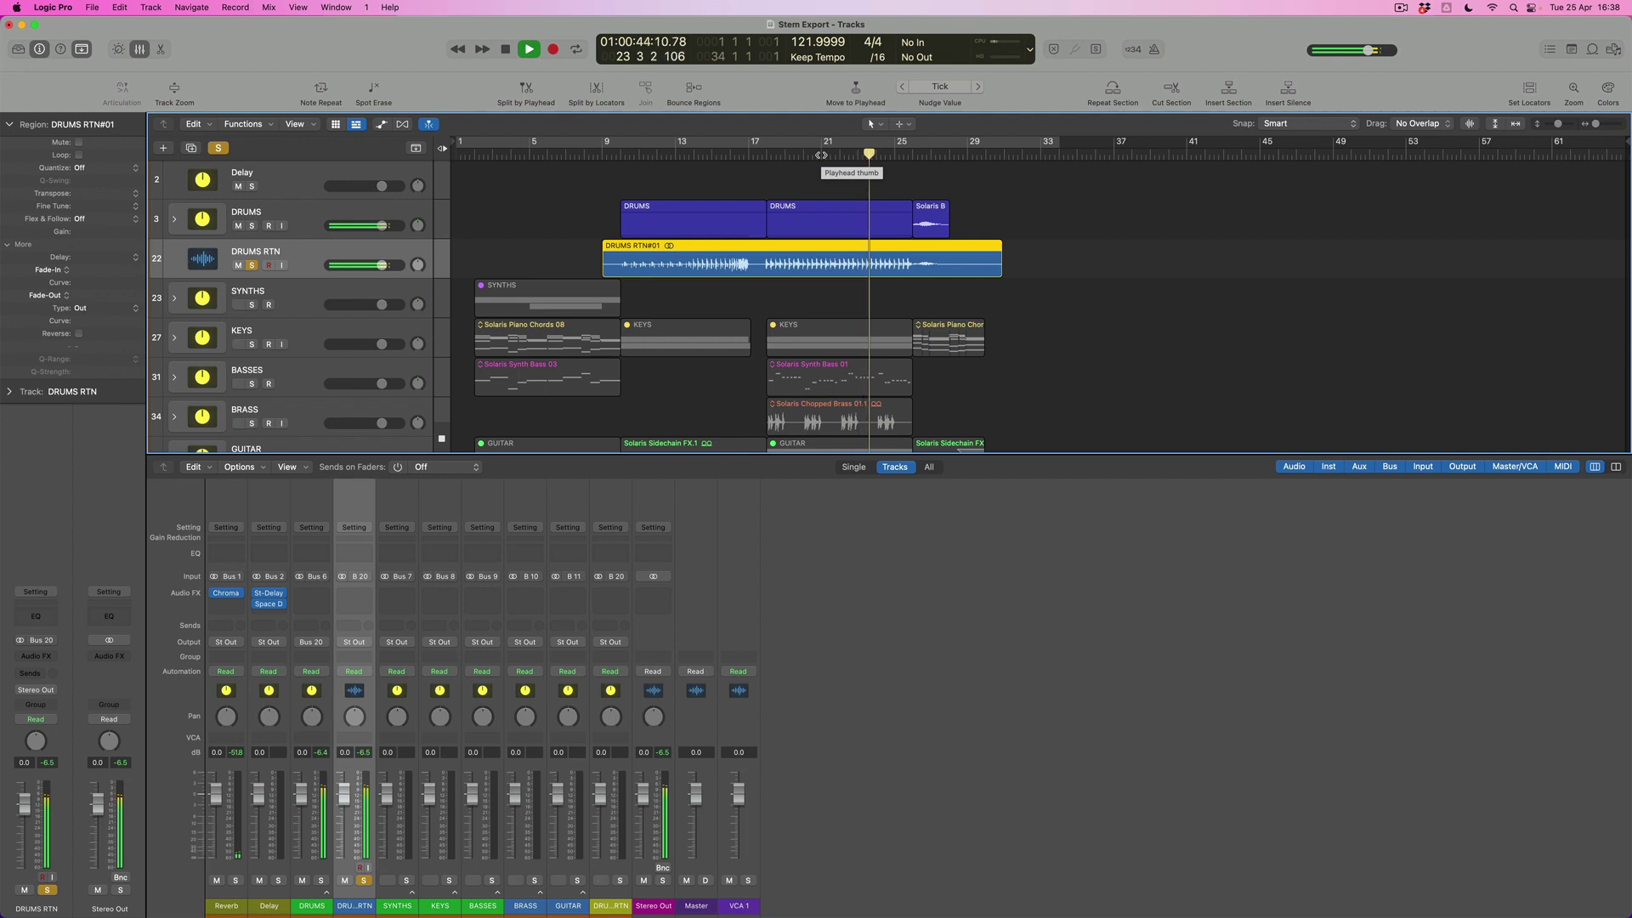
key("space")
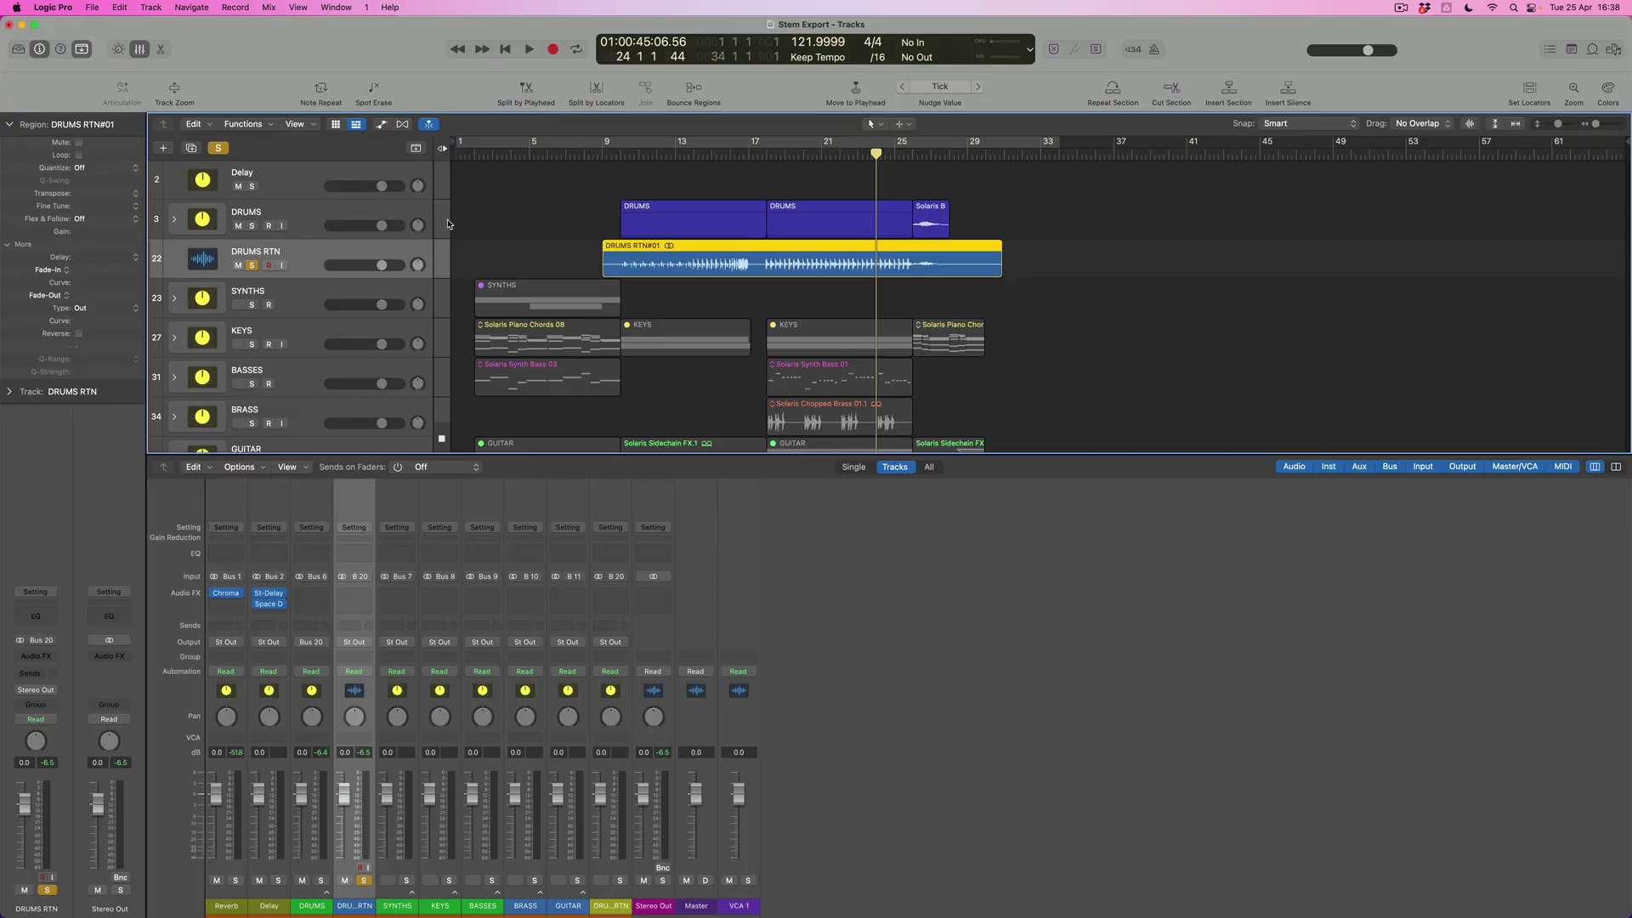
Step: Move the DRUMS RTN track below the GUITAR stack at the end of the track list, and clear the solo
scroll(448, 223, "down", 3)
left_click_drag(311, 181, 318, 394)
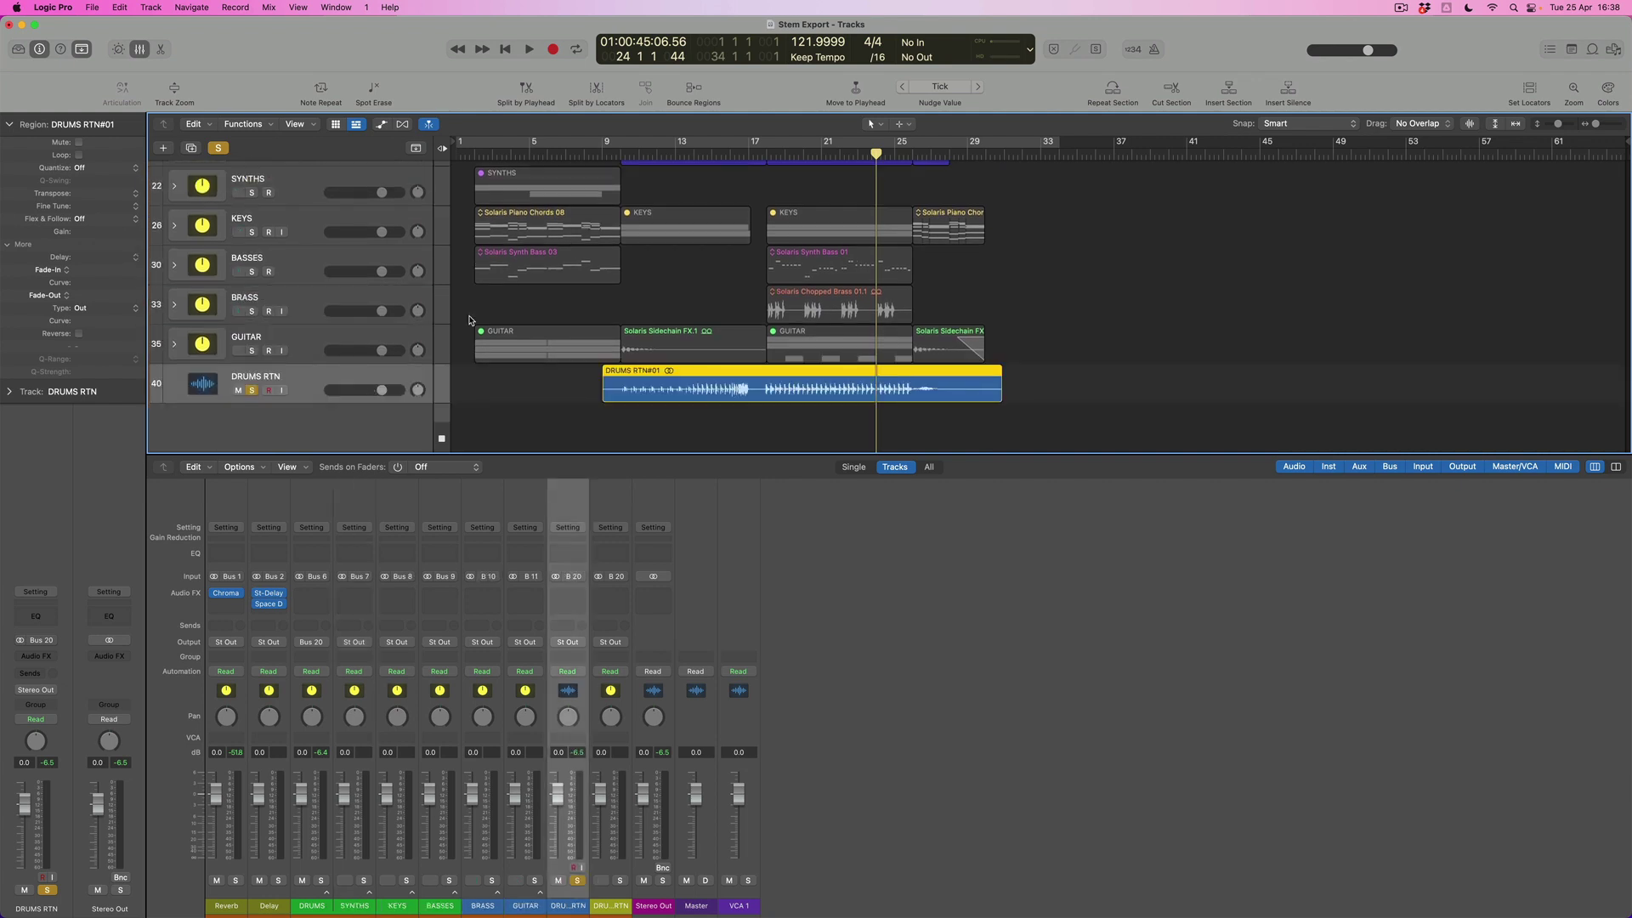
scroll(468, 320, "up", 3)
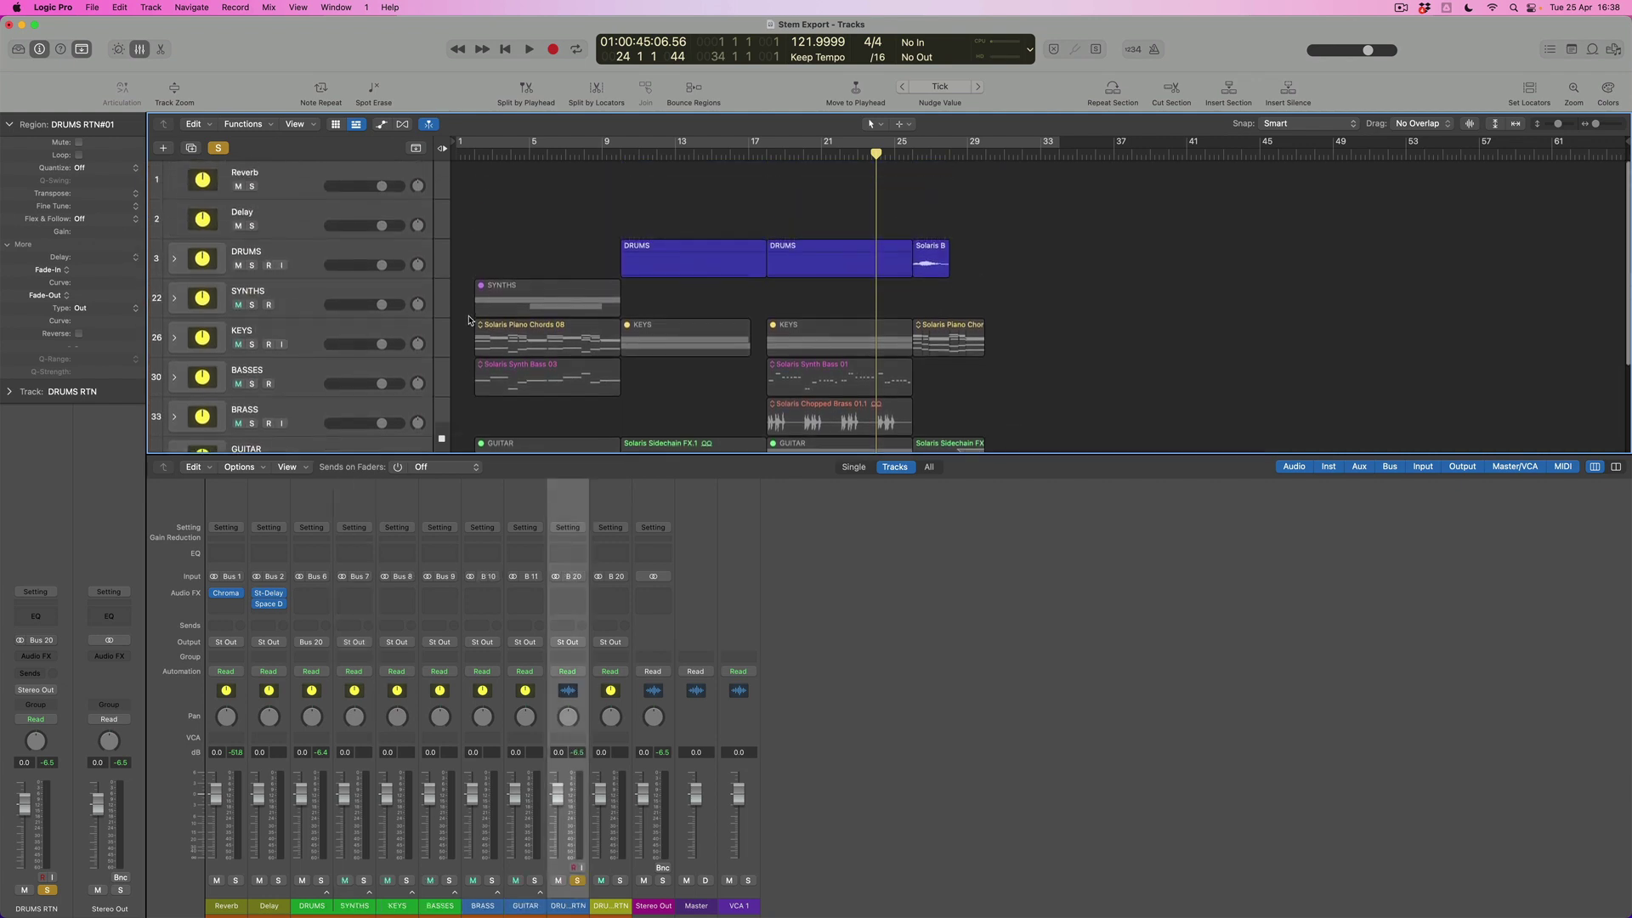
left_click(219, 149)
Step: Route the SYNTHS stack's output to Bus 21 and name the resulting aux channel SYNTHS RTN
left_click(283, 295)
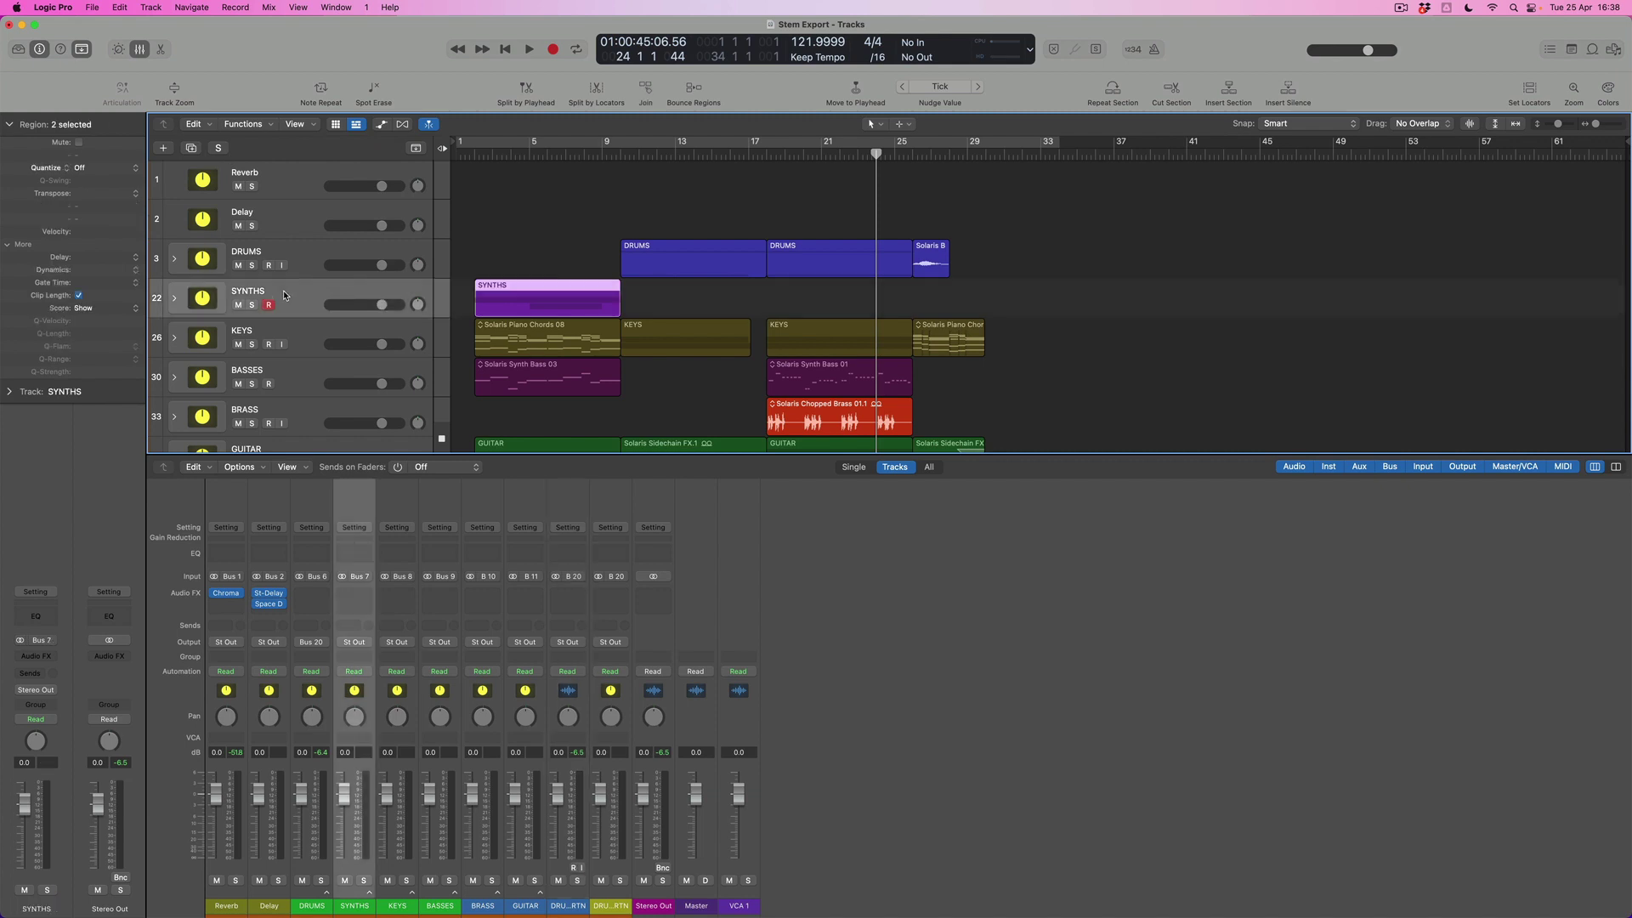
left_click(369, 643)
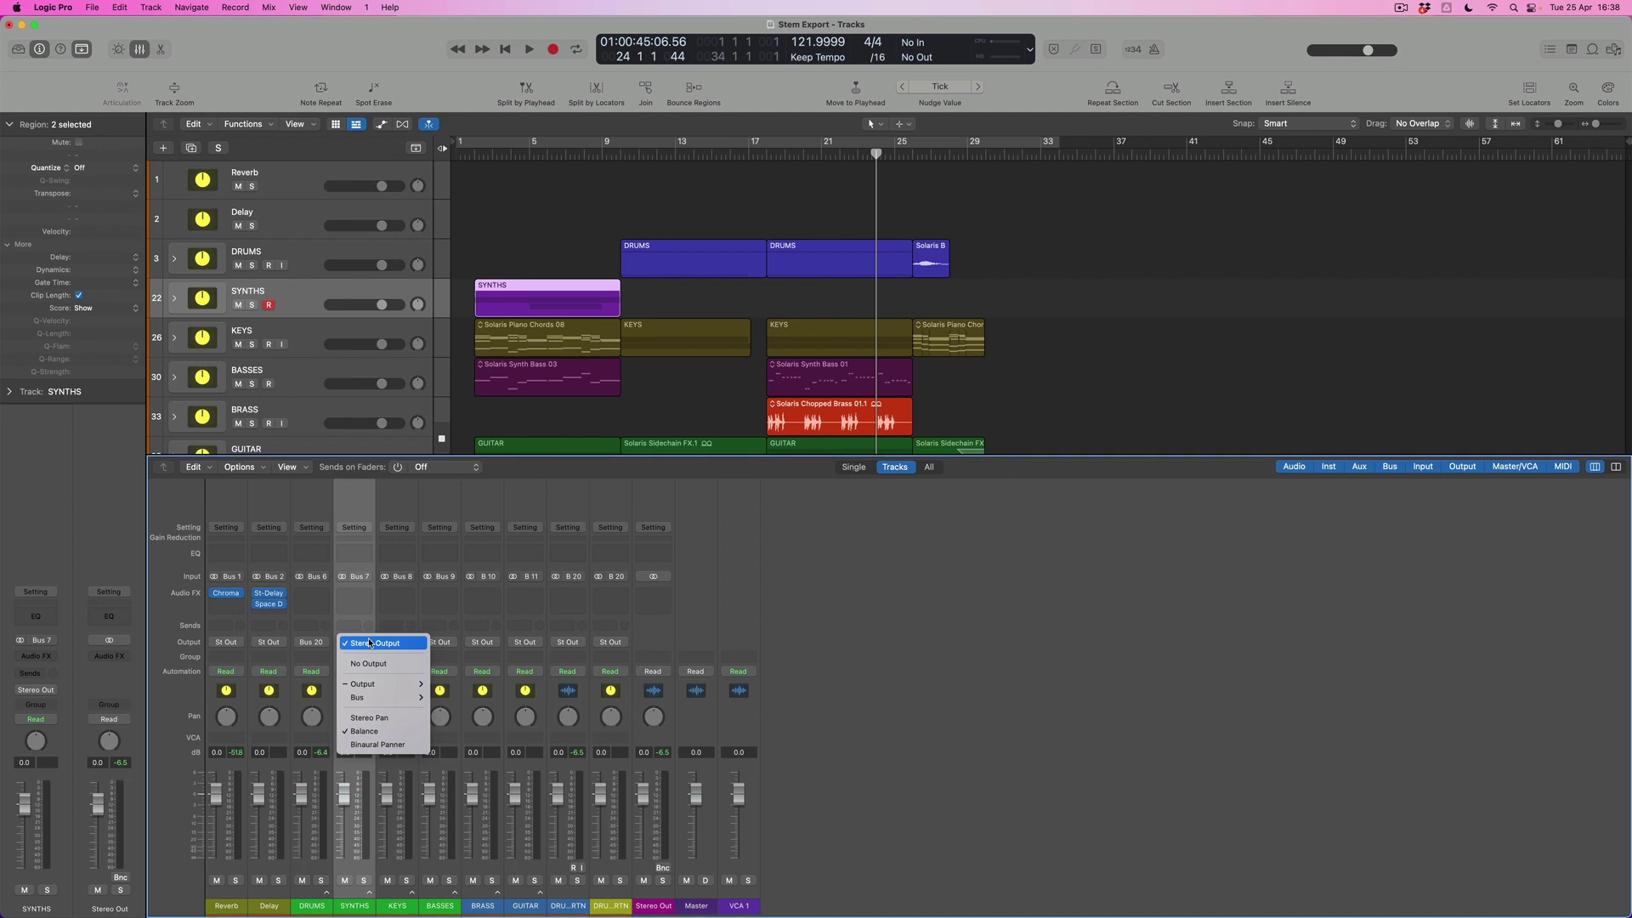
mouse_move(382, 697)
left_click(482, 657)
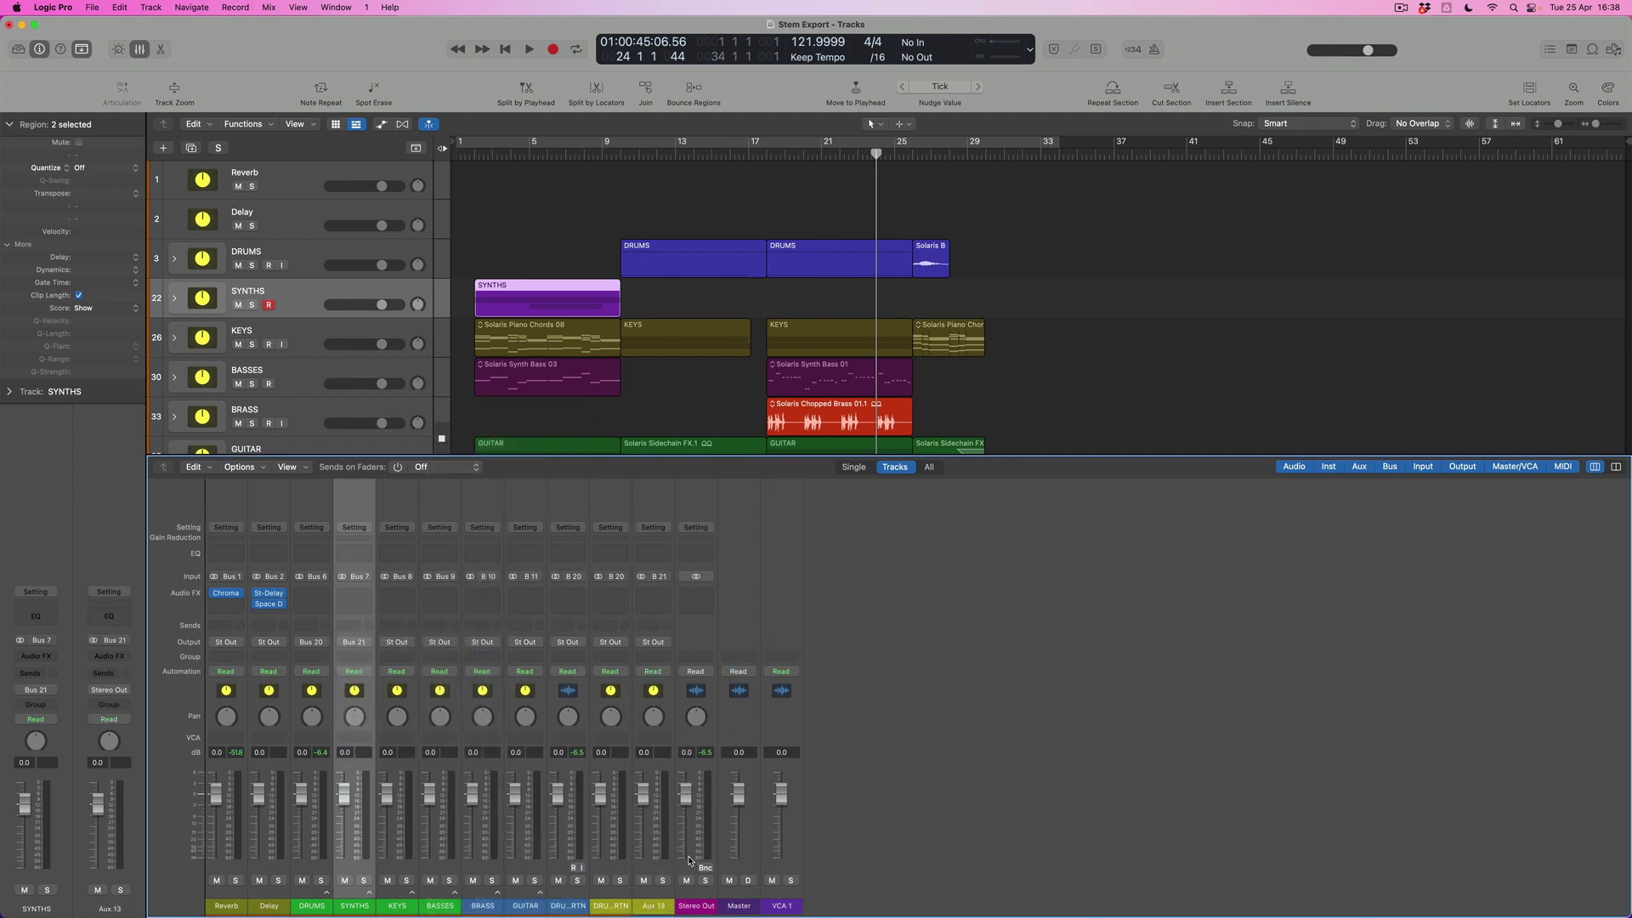
left_click(655, 907)
type("S")
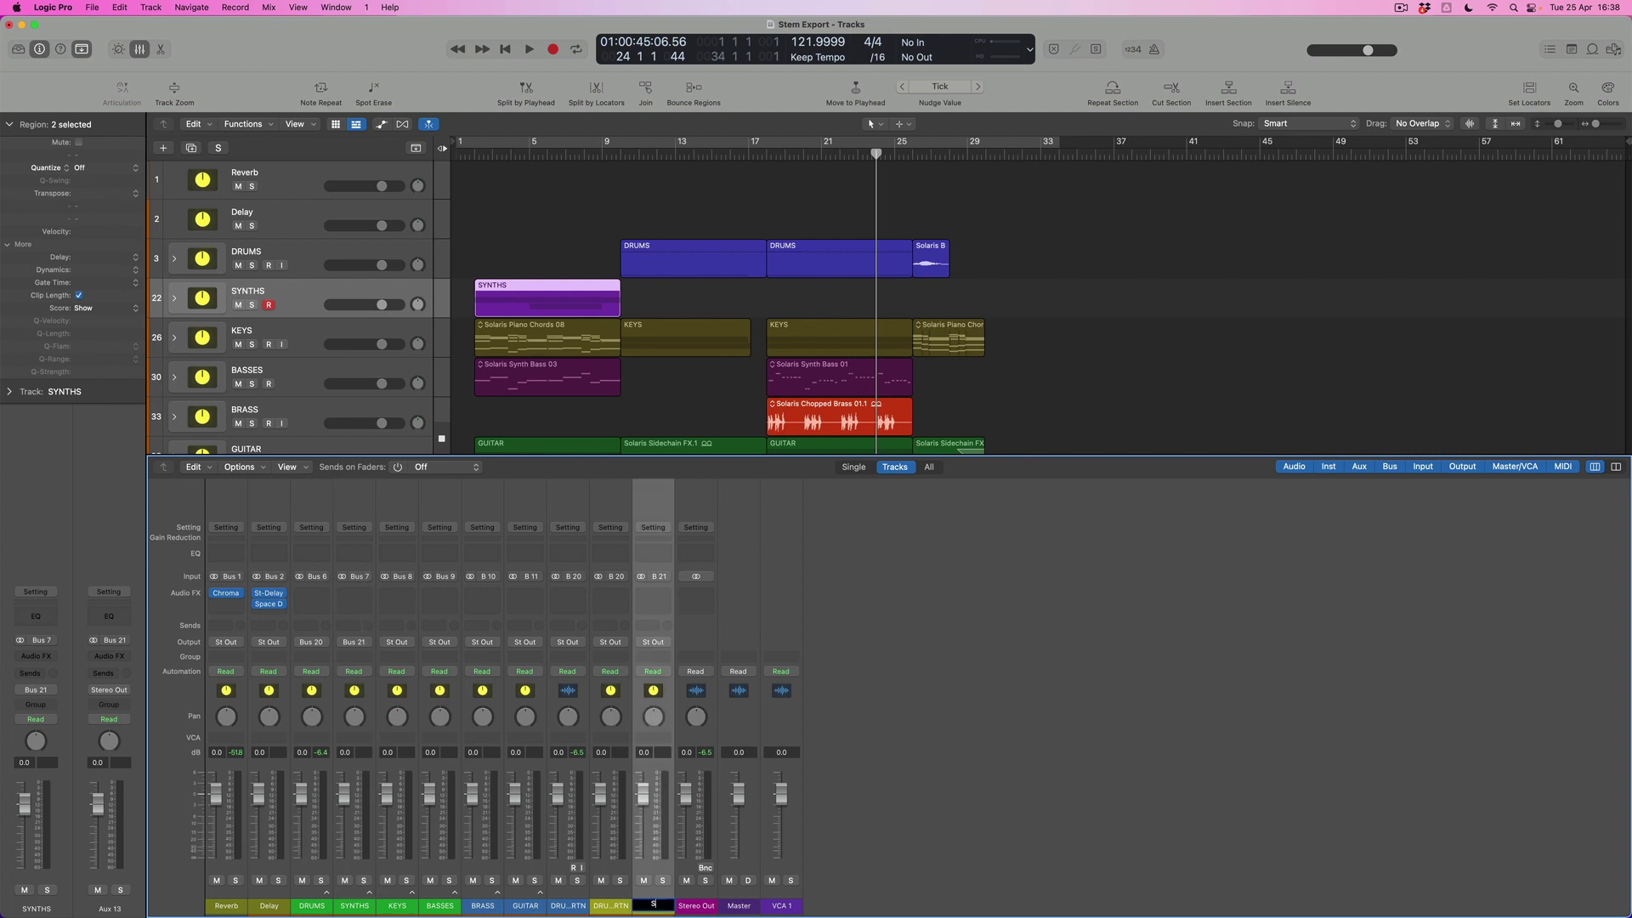
type("YNTHS RTN")
key("Return")
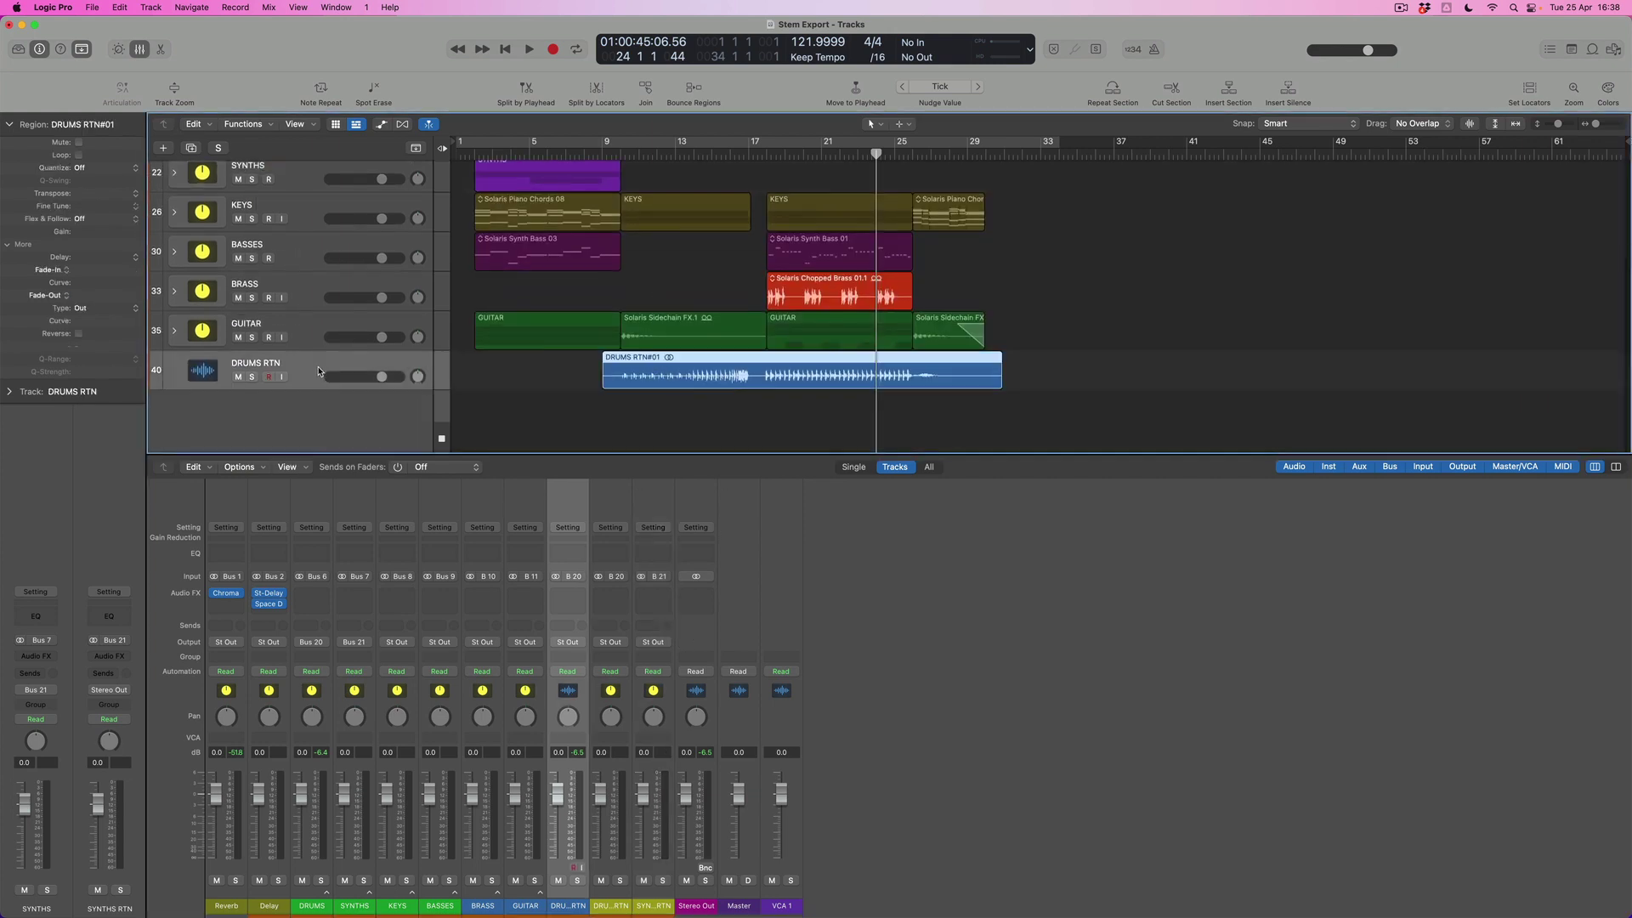
Step: Create an audio track below DRUMS RTN, set its input to Bus 21 (SYNTHS), and name it SYNTHS RTN
double_click(313, 408)
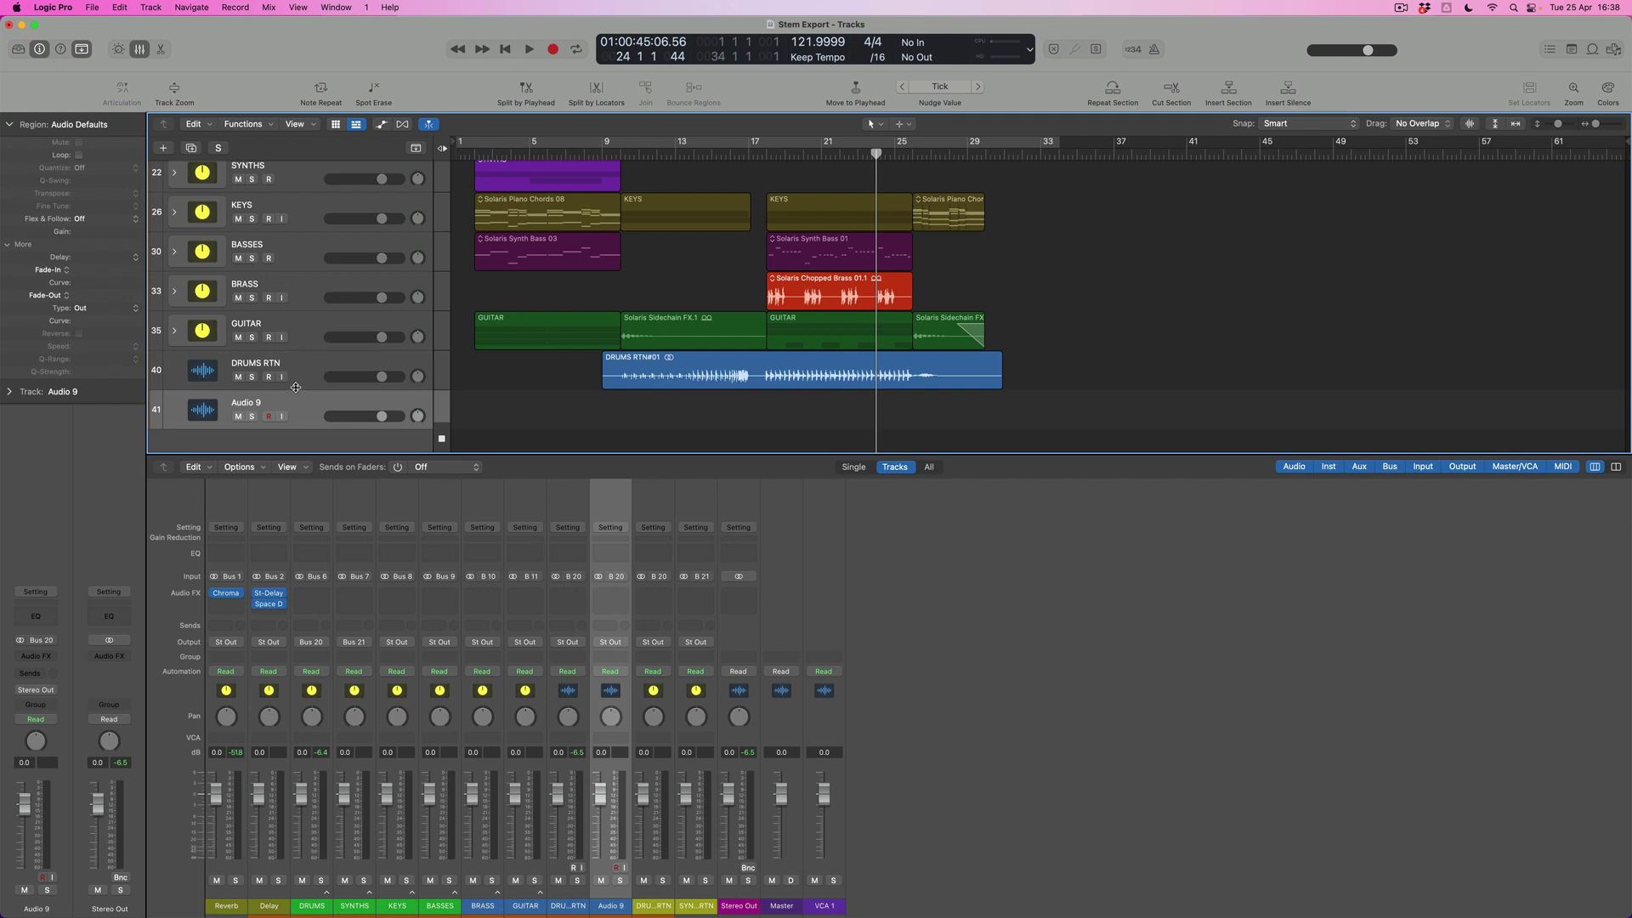
left_click(623, 580)
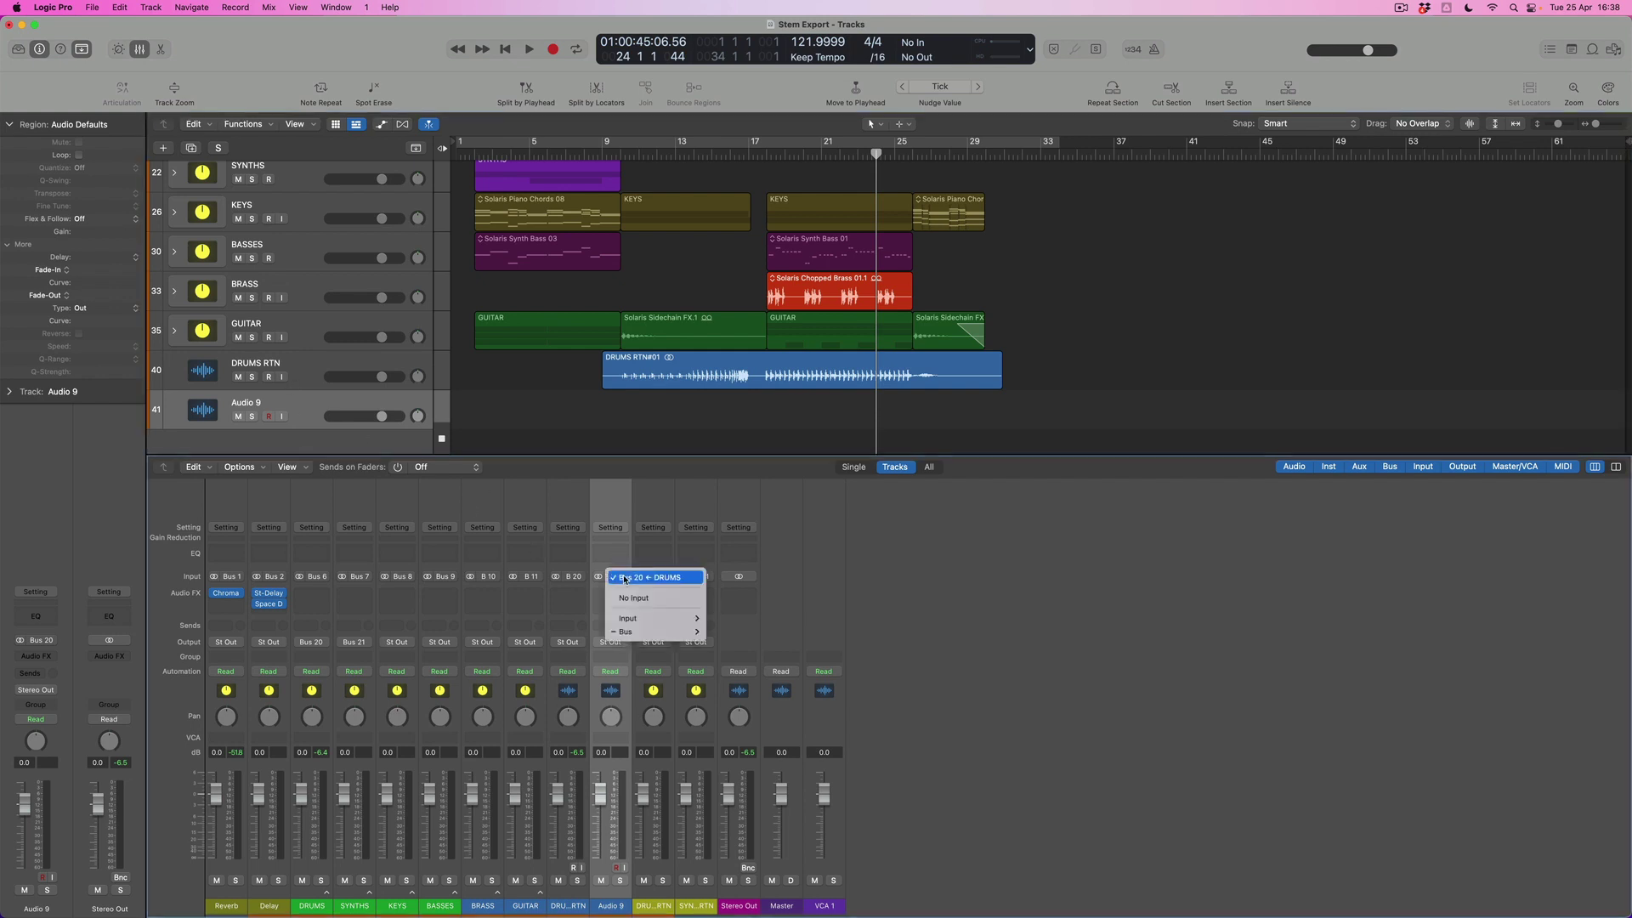
mouse_move(651, 631)
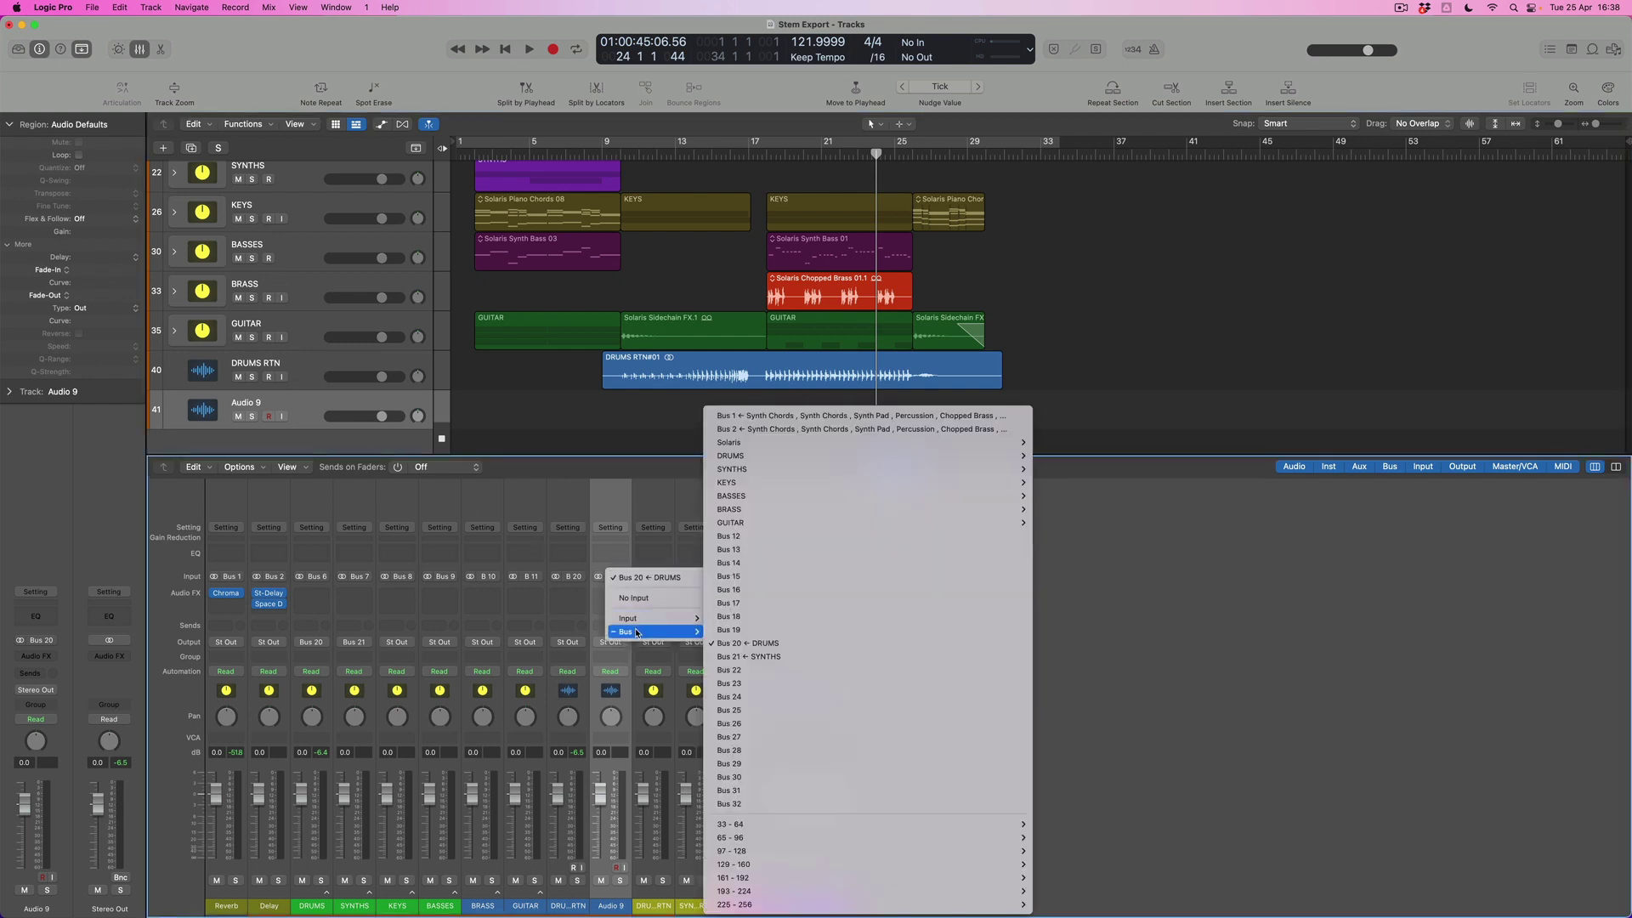
left_click(767, 660)
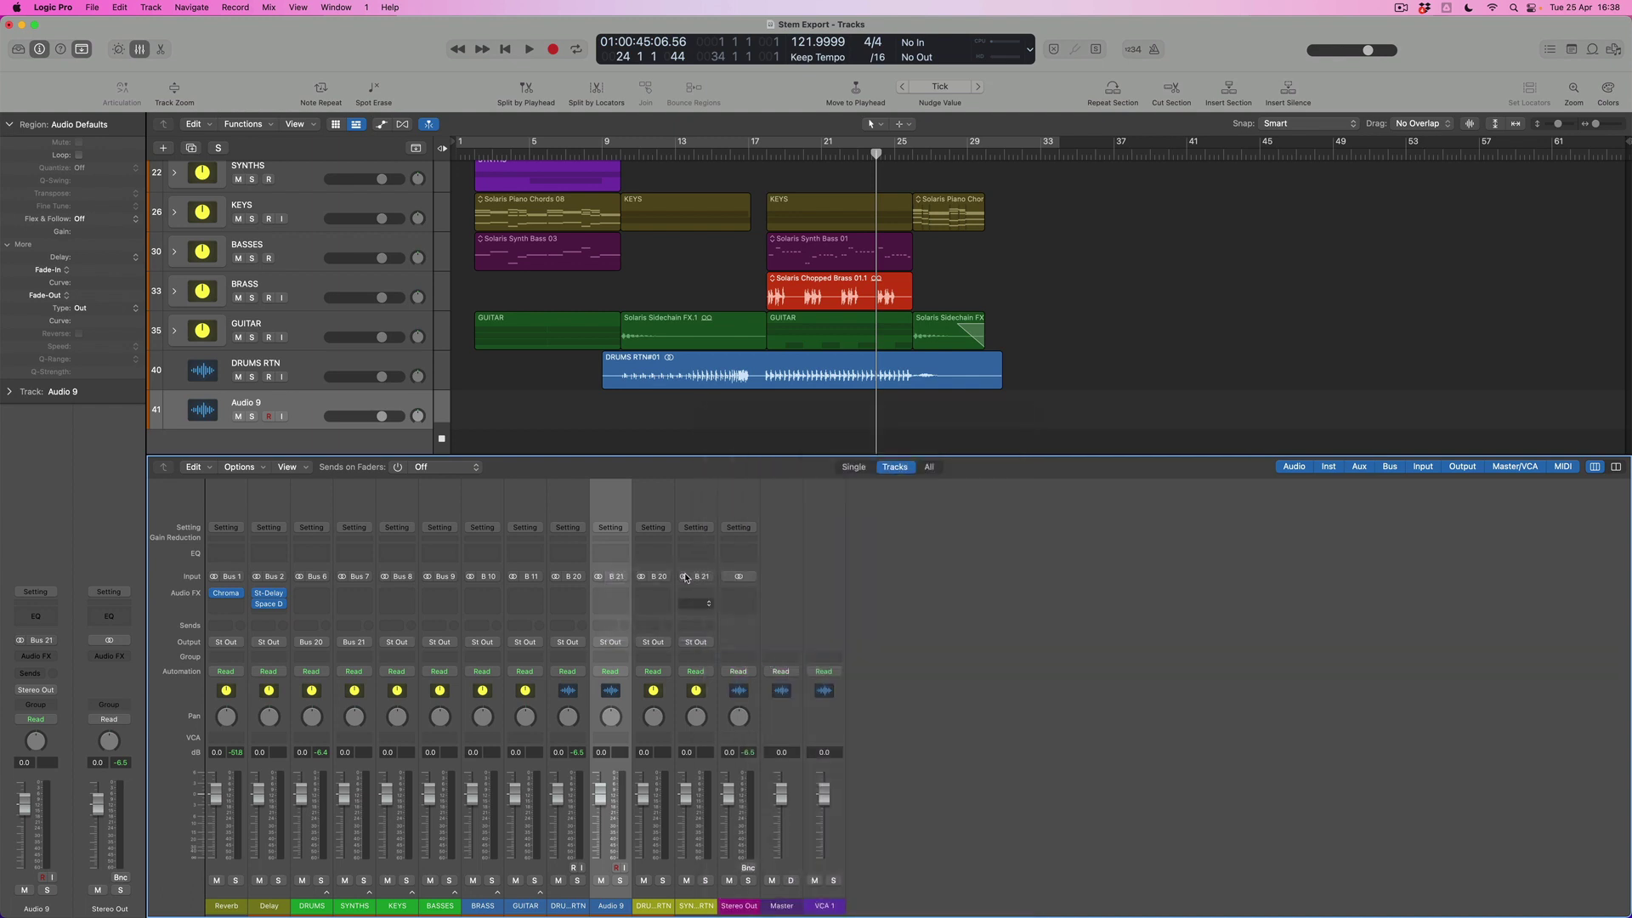
double_click(249, 404)
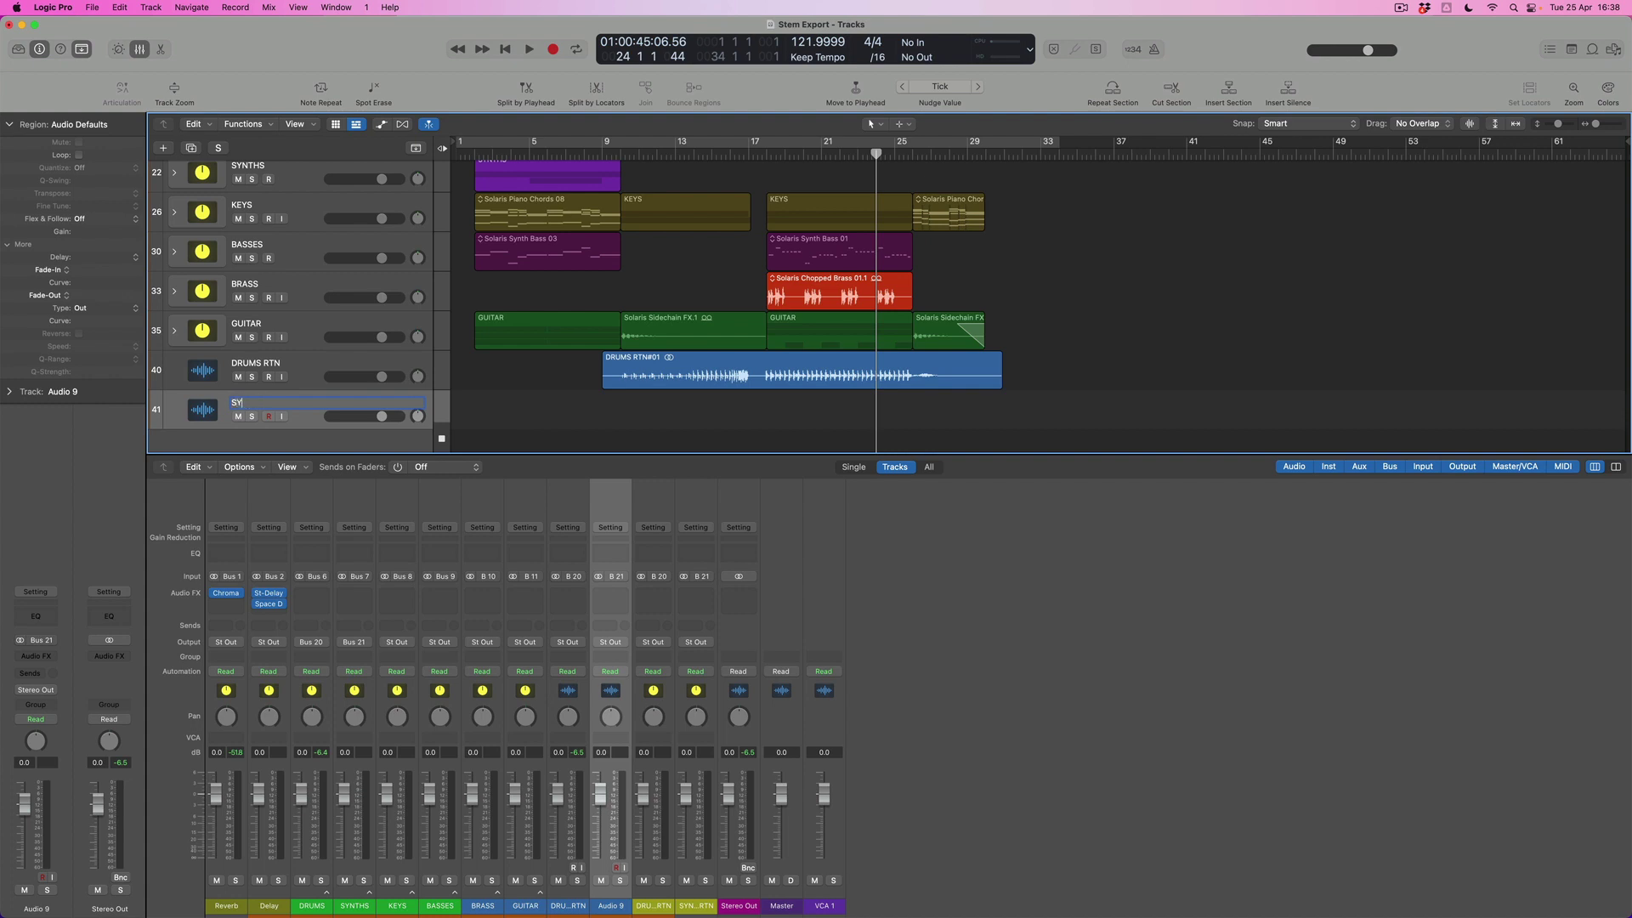
key("Return")
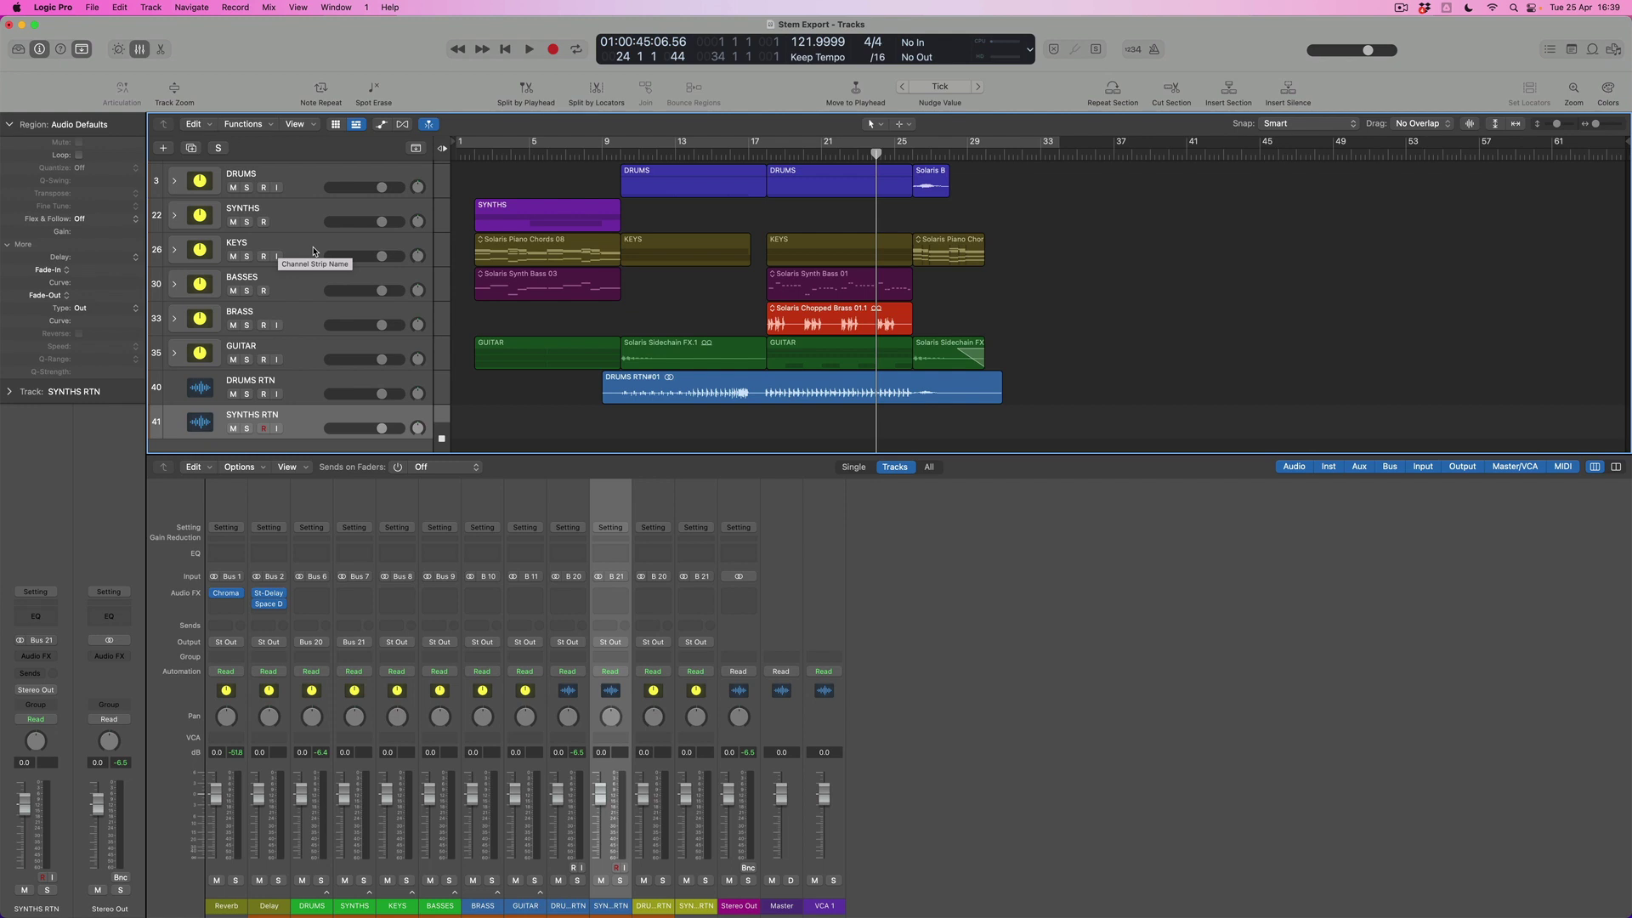
Step: Return the playhead to the project start, and mute and record-enable both the DRUMS RTN and SYNTHS RTN tracks
key("Return")
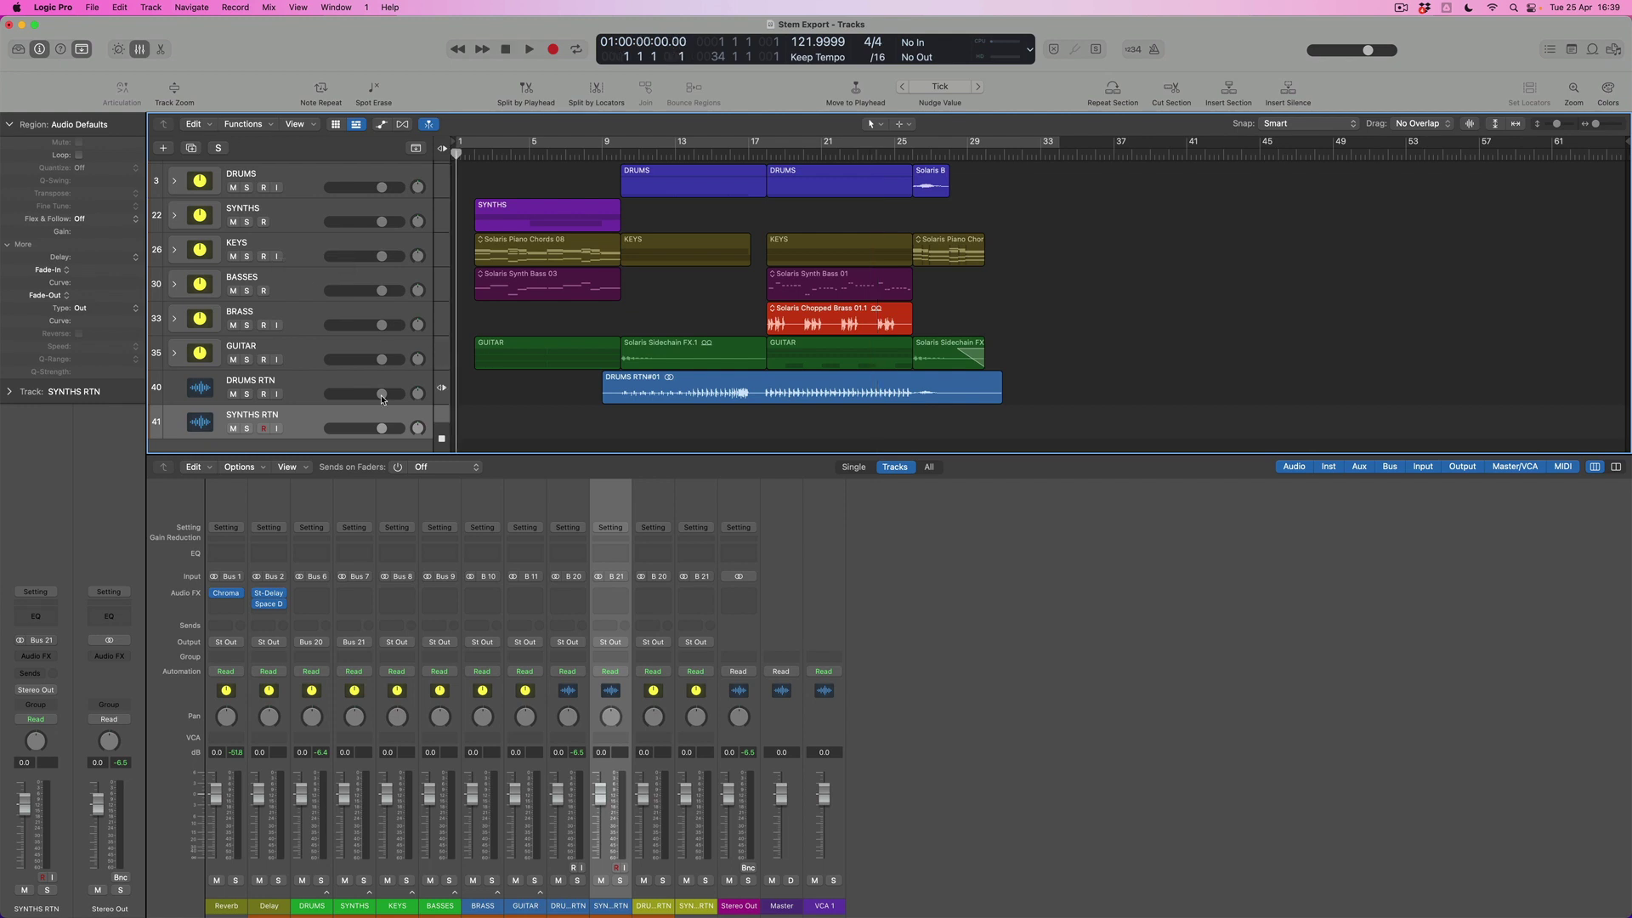
left_click(231, 396)
left_click(235, 428)
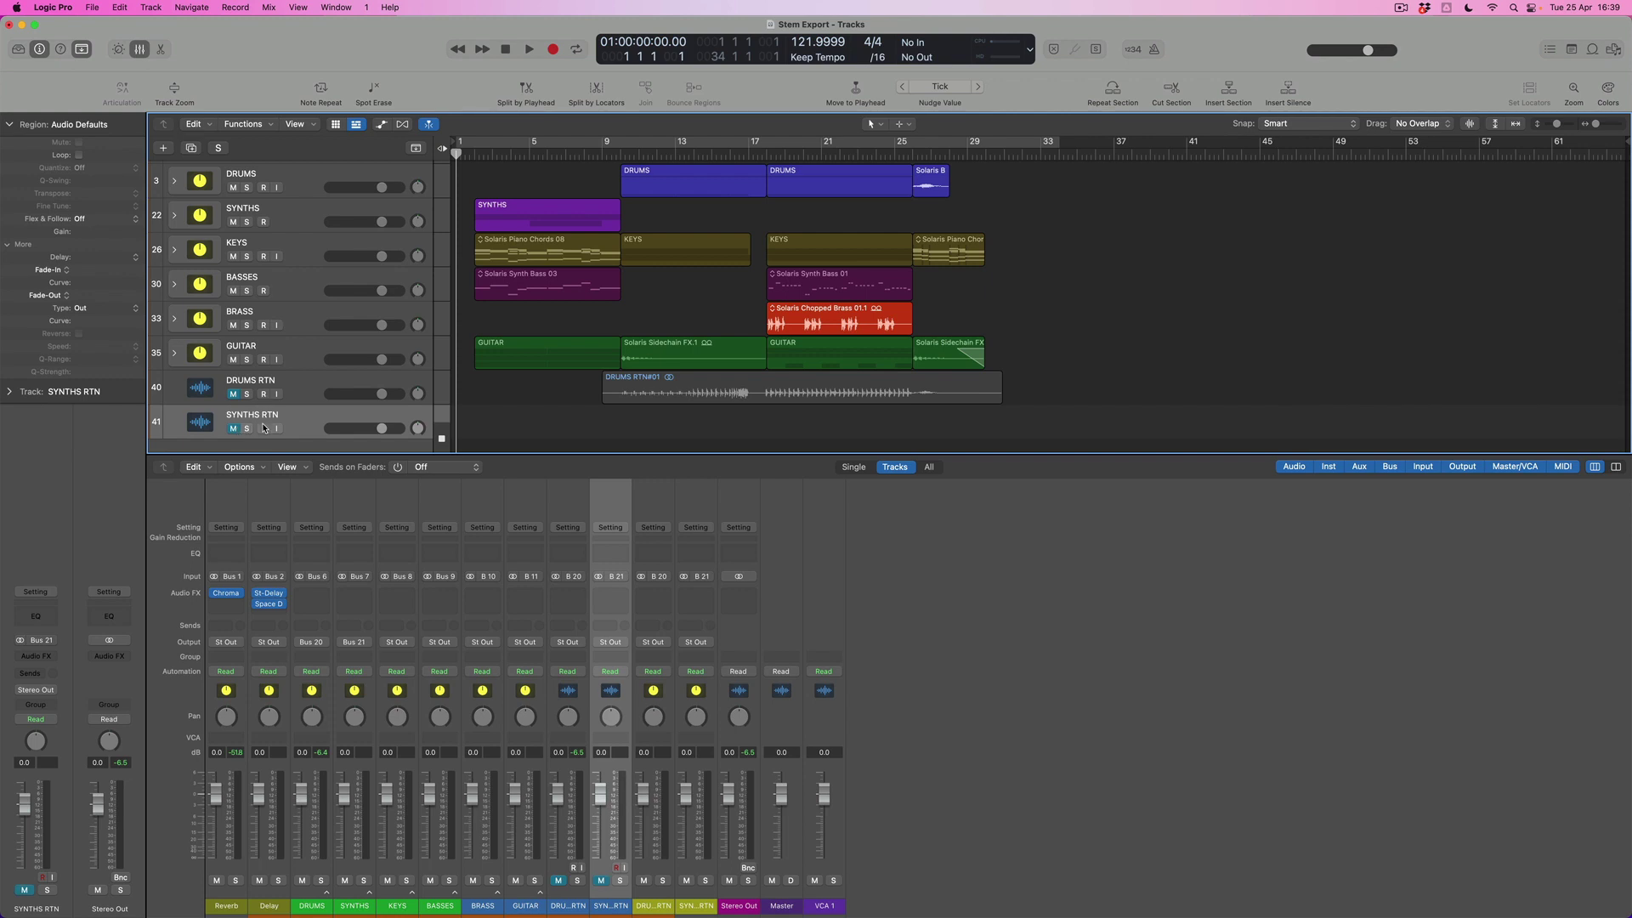
left_click(265, 429)
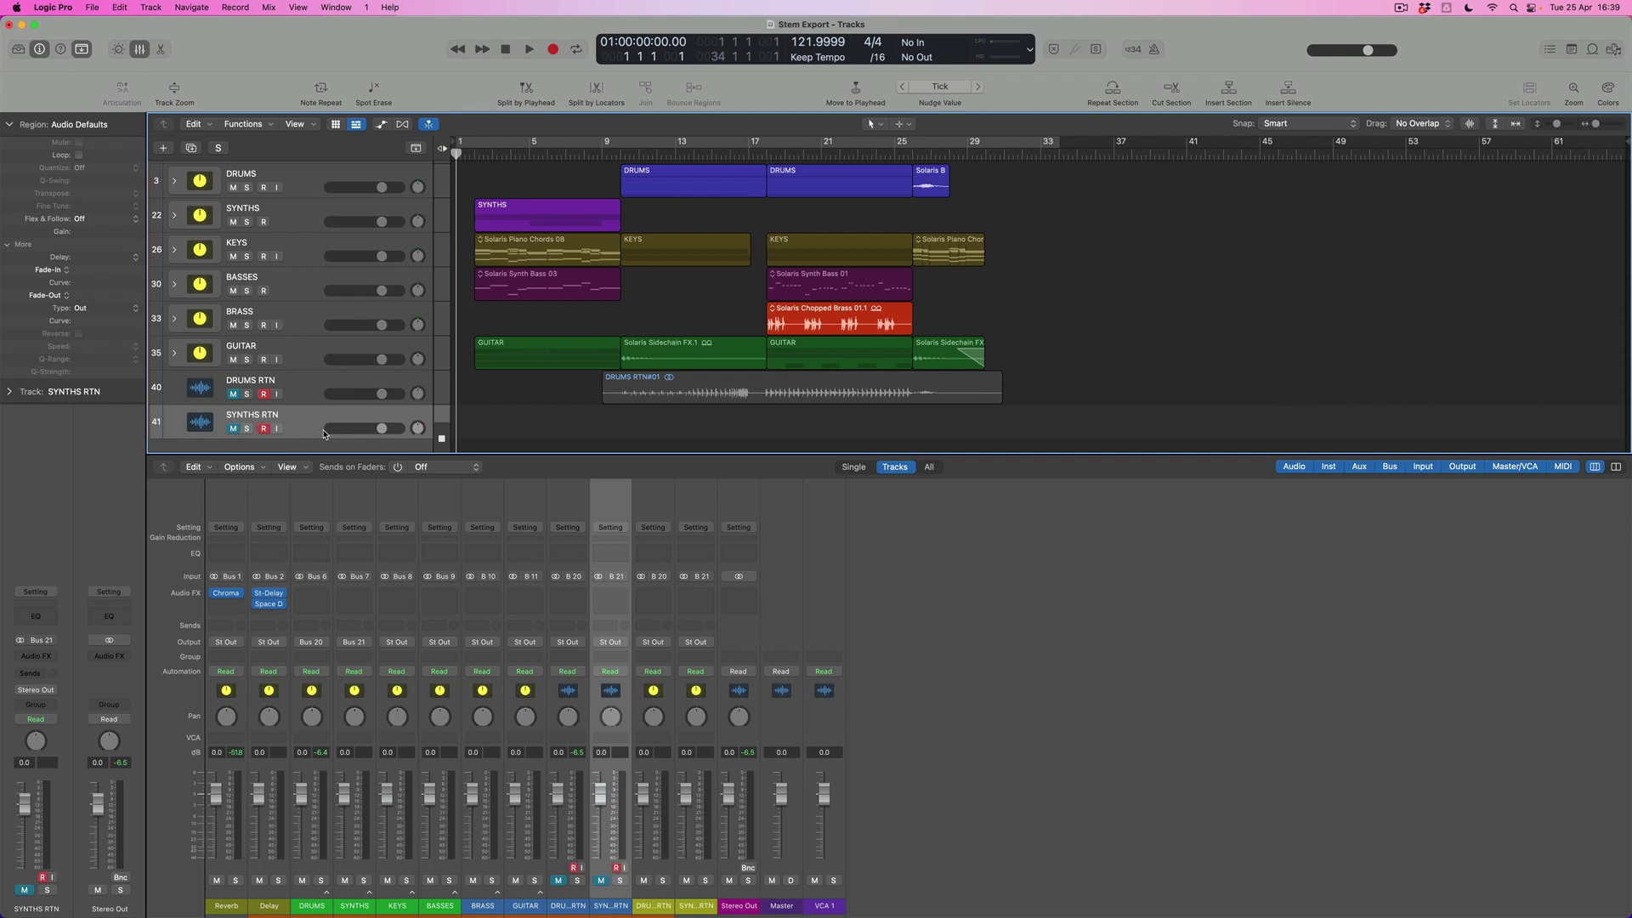